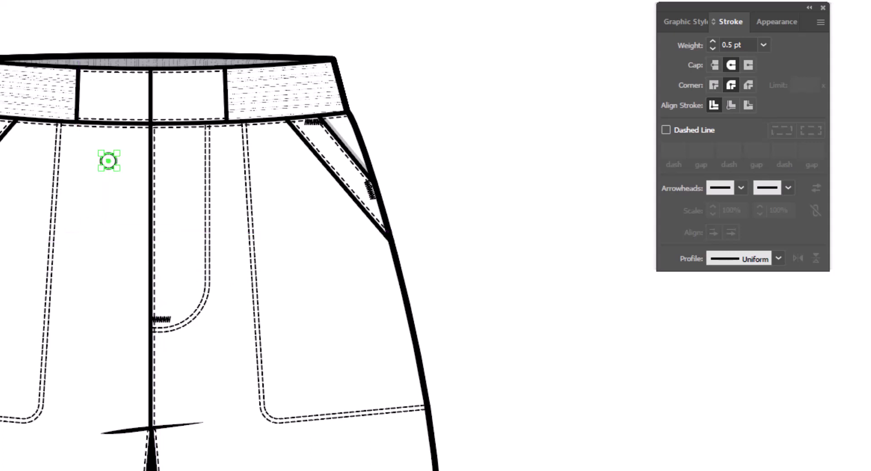
# Create a concentric copy of the small circle scaled uniformly to 50%, with Scale Strokes & Effects off.
pyautogui.press('z')
pyautogui.moveTo(35, 116); pyautogui.dragTo(156, 312)
pyautogui.press('space')
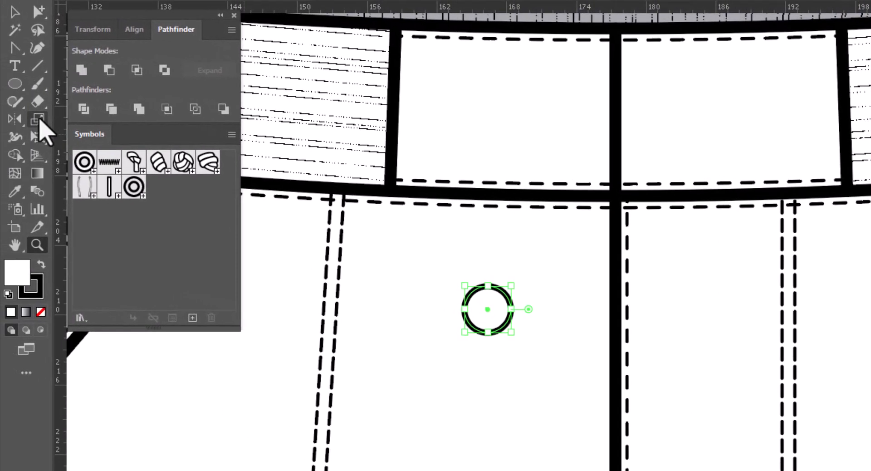
pyautogui.doubleClick(40, 120)
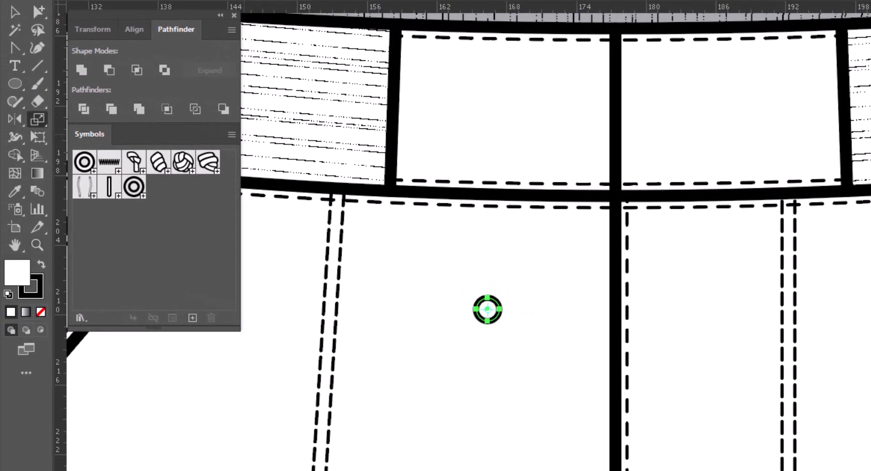
pyautogui.moveTo(870, 81); pyautogui.dragTo(679, 100)
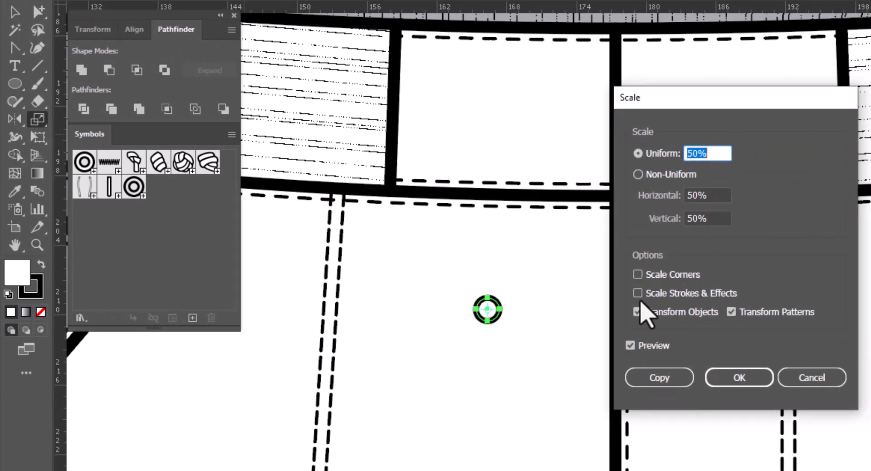
pyautogui.click(735, 301)
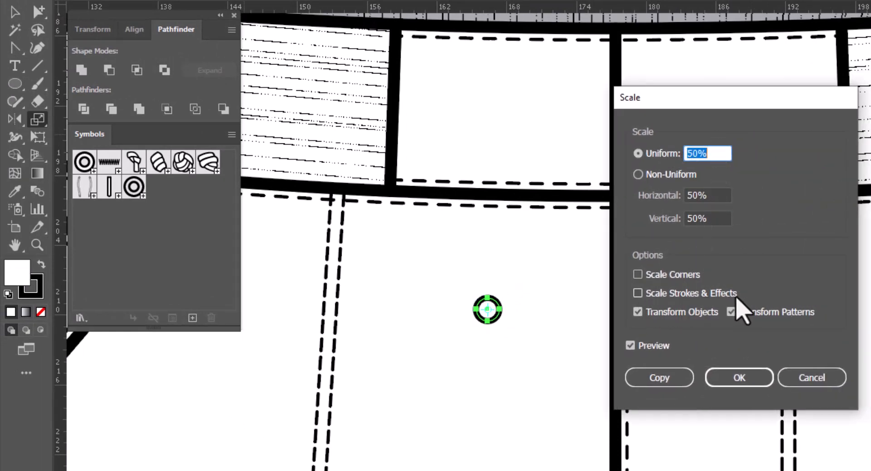
pyautogui.click(674, 382)
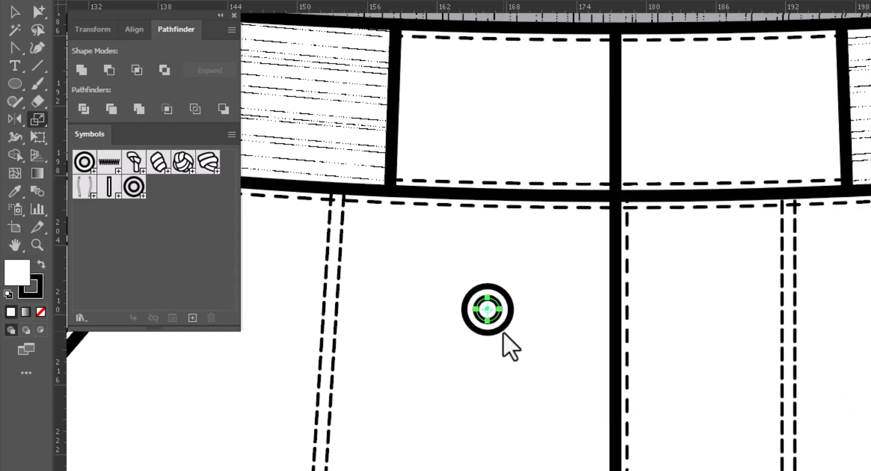
# Combine the two concentric circles with Pathfinder Exclude and move the resulting ring slightly up toward the waistband.
pyautogui.press('v')
pyautogui.moveTo(460, 277); pyautogui.dragTo(523, 355)
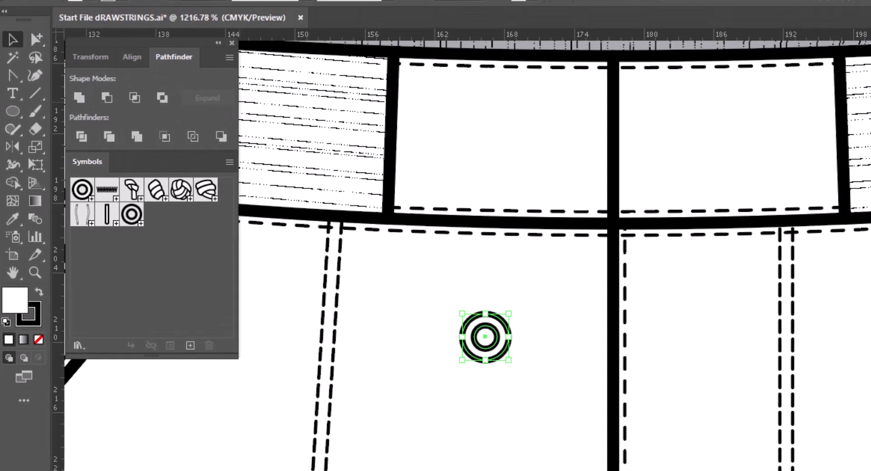
pyautogui.click(291, 6)
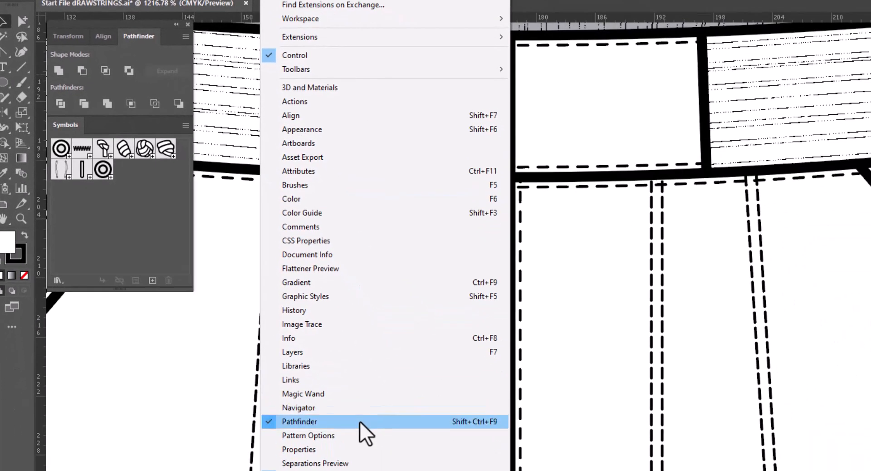
pyautogui.click(129, 71)
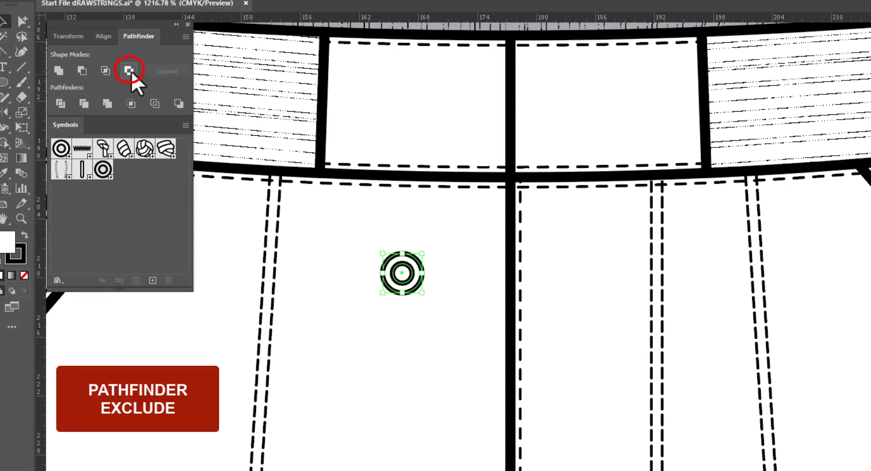
pyautogui.click(131, 73)
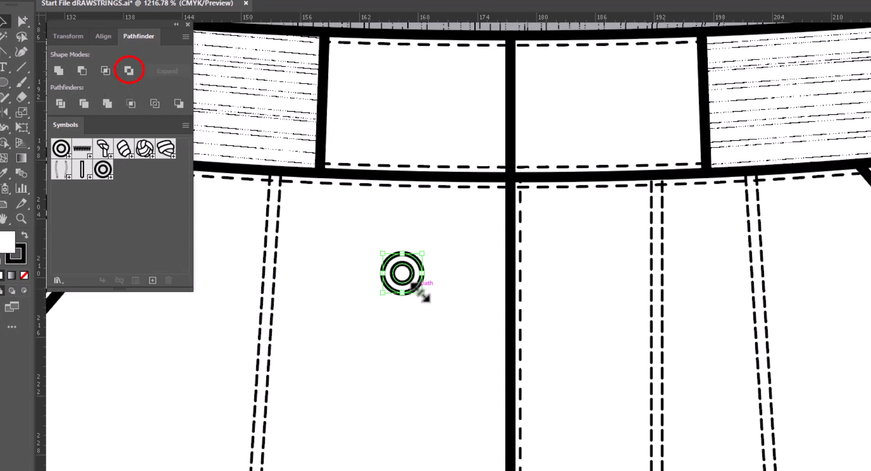
pyautogui.moveTo(414, 289); pyautogui.dragTo(387, 249)
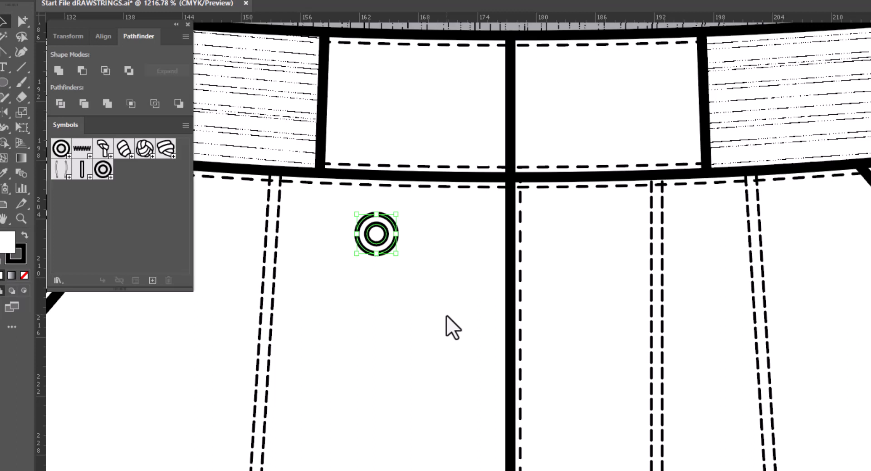
# Save the ring as a new dynamic symbol named EYELET.
pyautogui.click(152, 281)
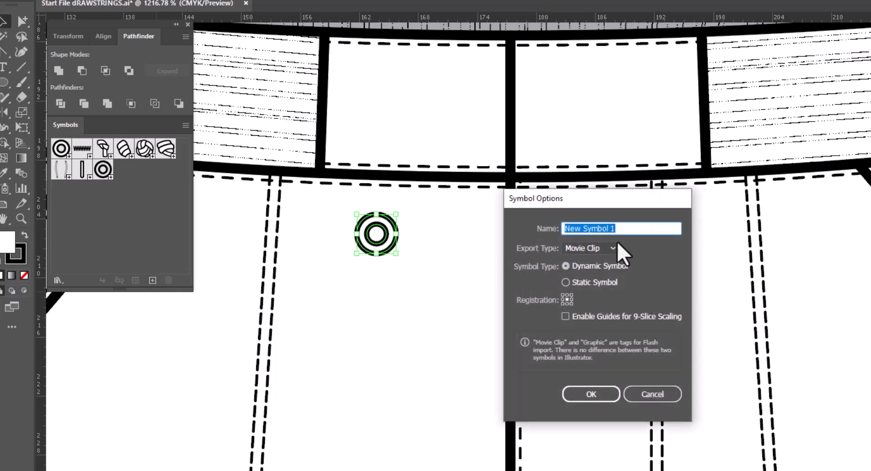
pyautogui.write('EYELET')
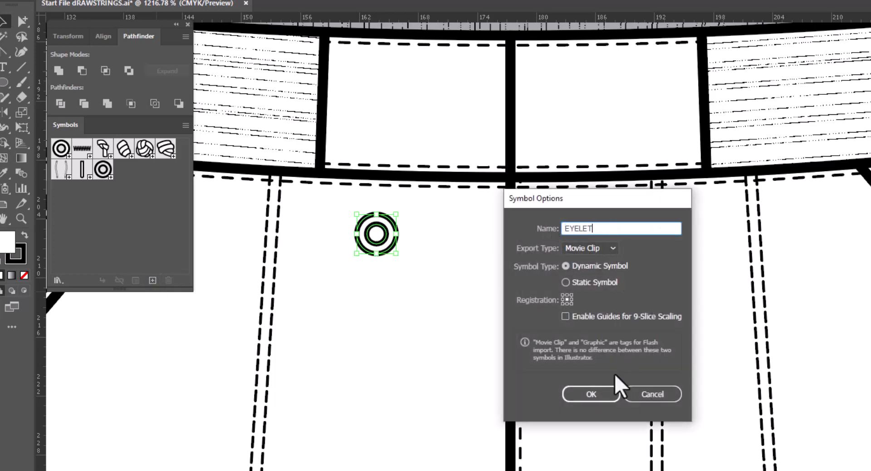
pyautogui.click(598, 394)
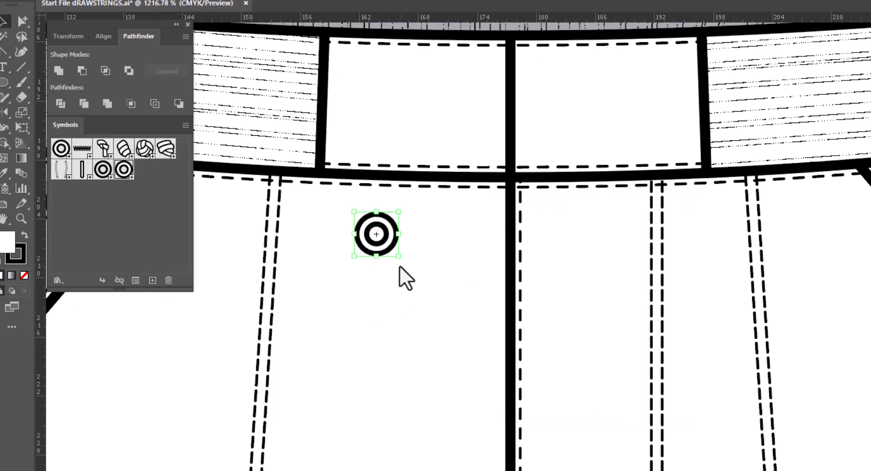
# Place the eyelet on the right half of the plain waistband panel and reflect a copy vertically across the center line.
pyautogui.moveTo(383, 245); pyautogui.dragTo(671, 118)
pyautogui.press('o')
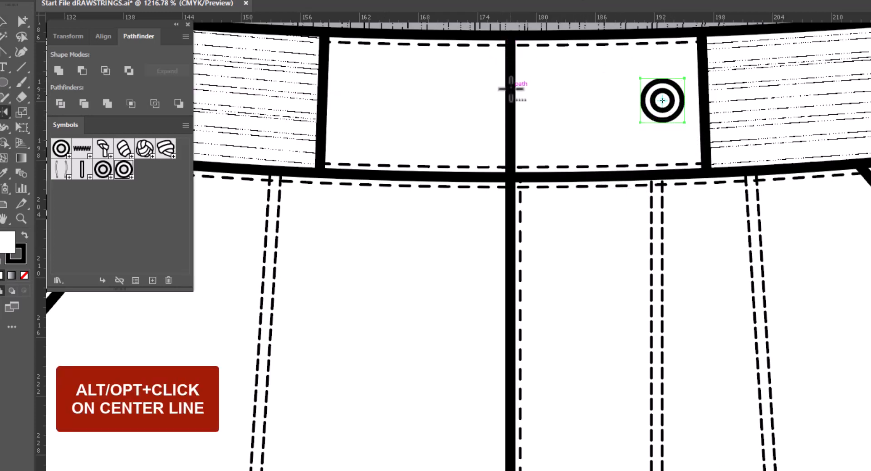
pyautogui.keyDown('alt'); pyautogui.click(511, 89); pyautogui.keyUp('alt')
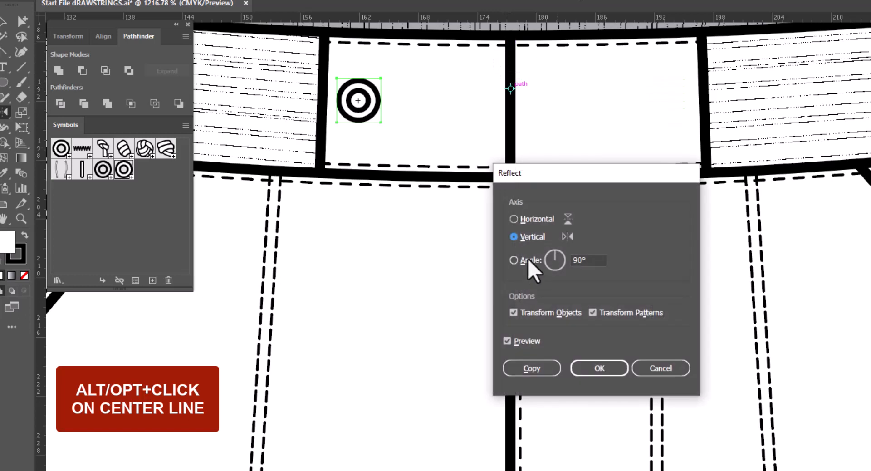
pyautogui.click(538, 367)
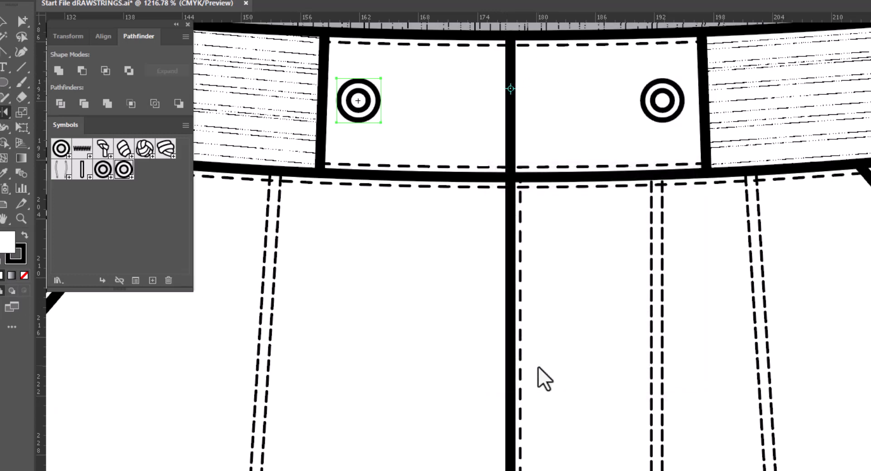
# Select both eyelets on the waistband and lock them.
pyautogui.press('v')
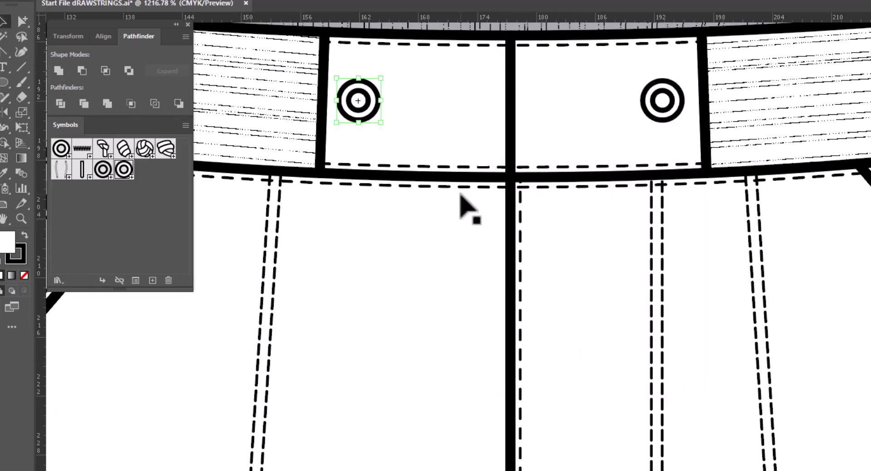
pyautogui.keyDown('shift'); pyautogui.click(654, 114); pyautogui.keyUp('shift')
pyautogui.click(101, 13)
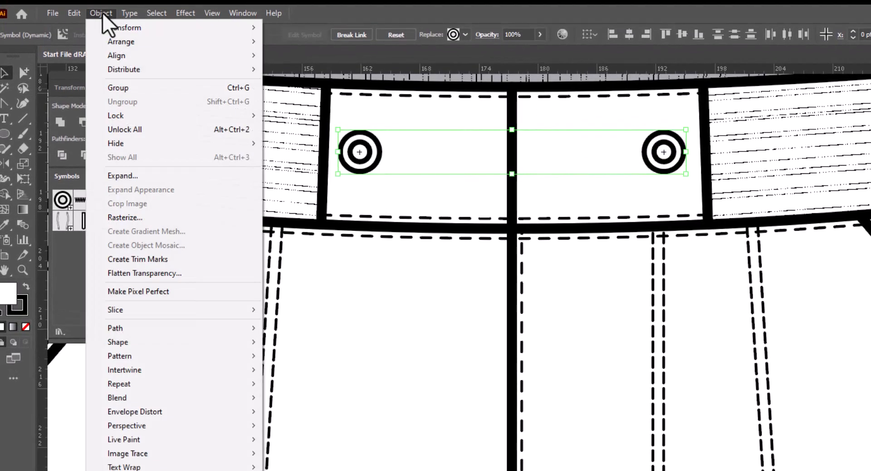
pyautogui.moveTo(132, 116)
pyautogui.click(313, 116)
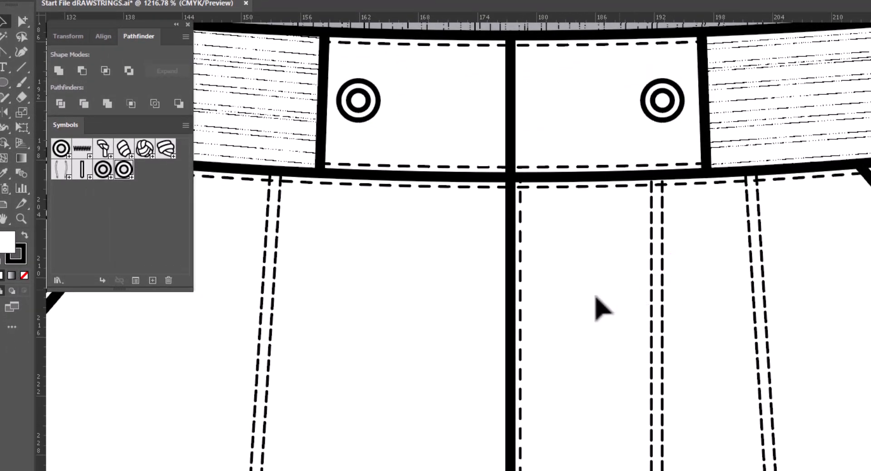
# Draw a straight horizontal line with the Pen tool below the waistband, crossing the center line.
pyautogui.press('p')
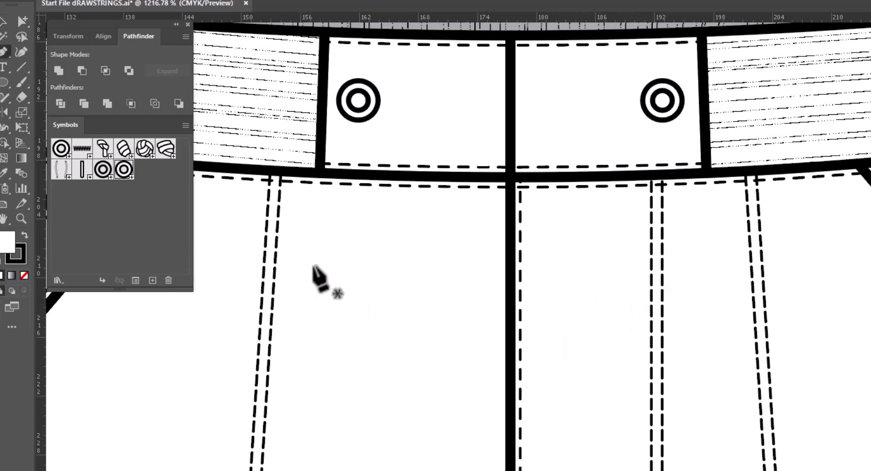
pyautogui.click(324, 278)
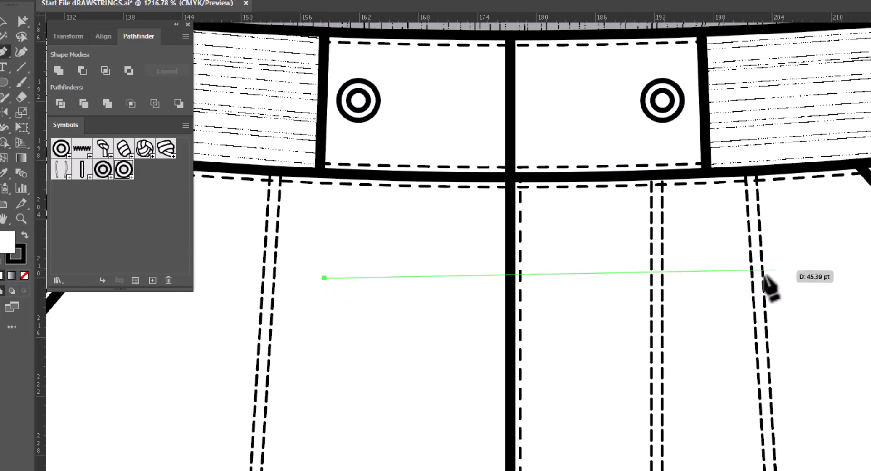
pyautogui.click(743, 279)
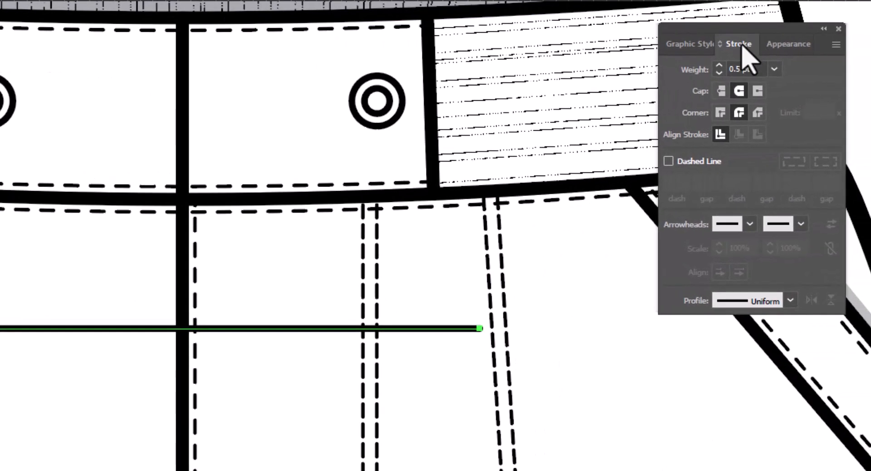
# Set the horizontal line's stroke weight to 2 pt and check its cap and corner settings.
pyautogui.click(785, 43)
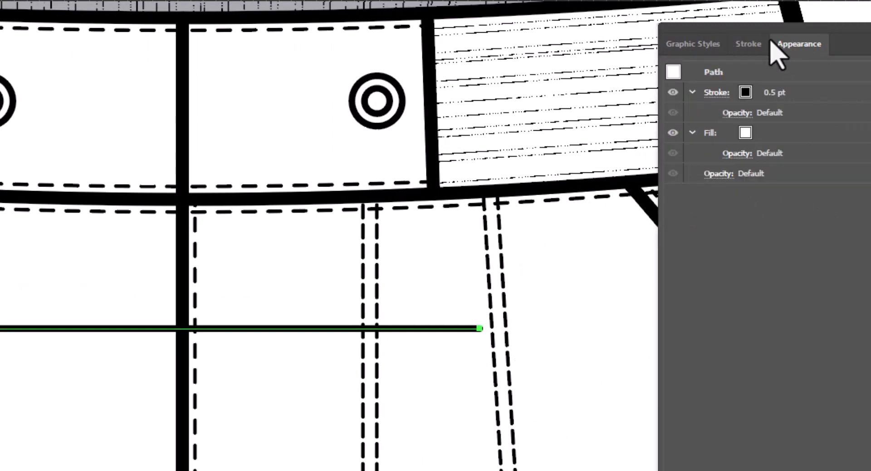
pyautogui.moveTo(764, 31); pyautogui.dragTo(671, 33)
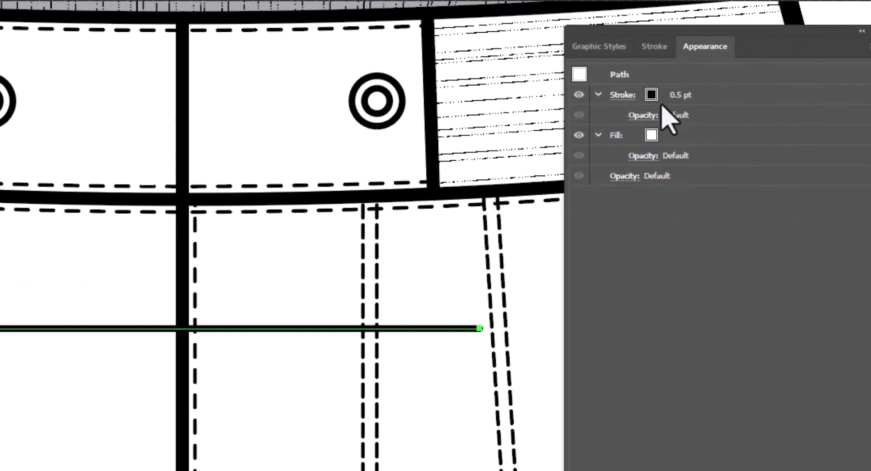
pyautogui.click(681, 96)
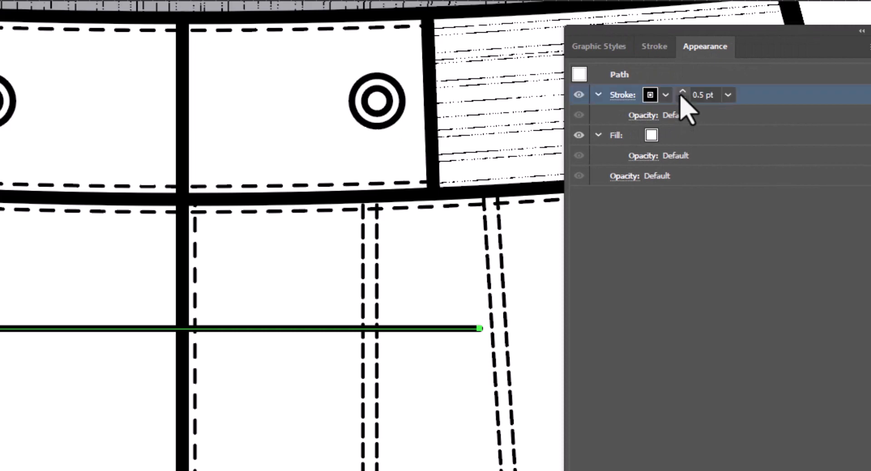
pyautogui.click(729, 96)
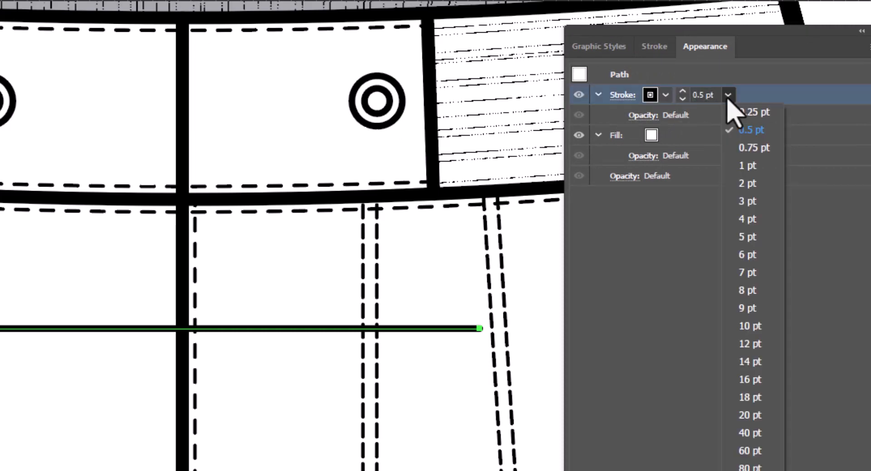
pyautogui.click(749, 183)
pyautogui.click(628, 96)
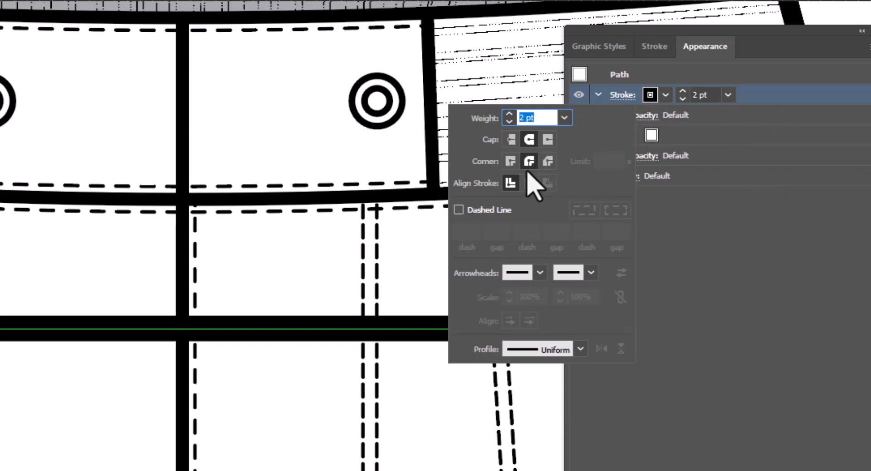
pyautogui.click(720, 119)
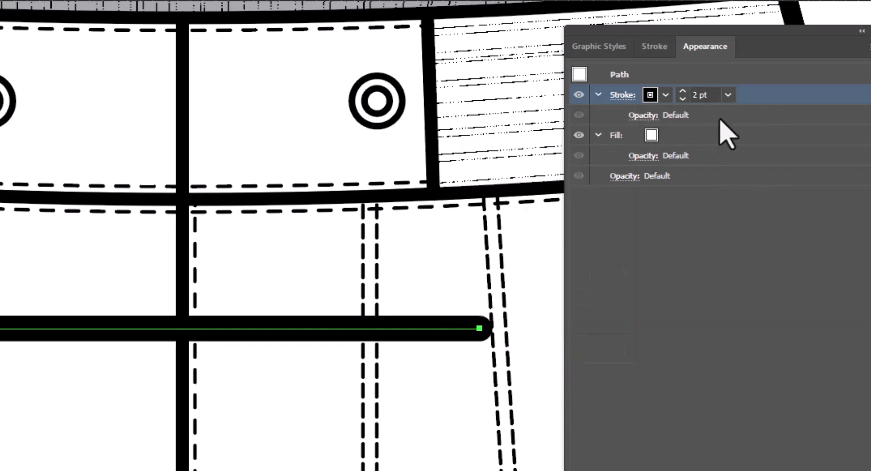
# Set the horizontal line's fill to None.
pyautogui.click(654, 137)
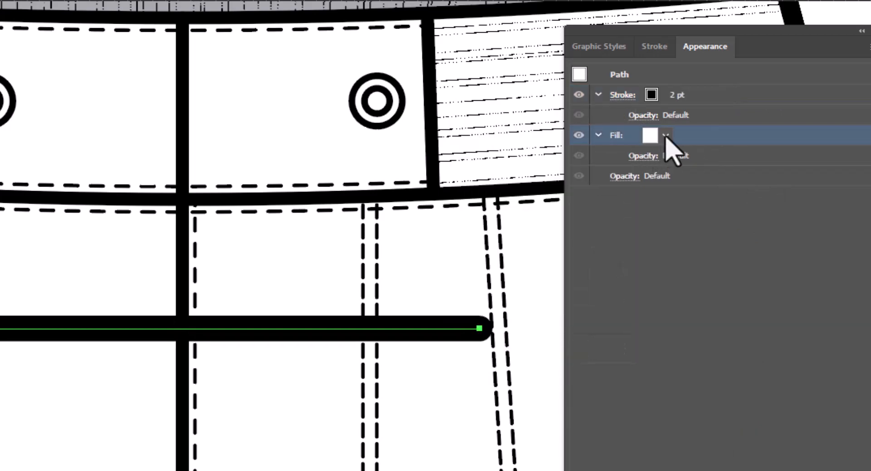
pyautogui.click(665, 136)
pyautogui.click(503, 169)
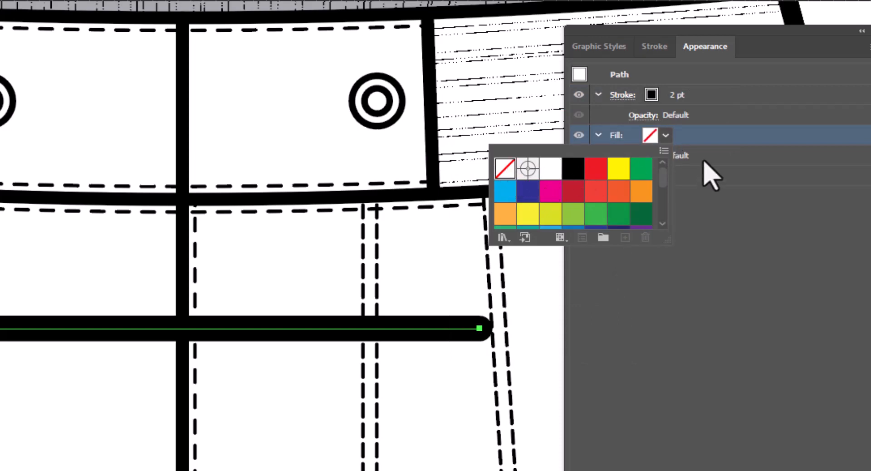
pyautogui.click(708, 144)
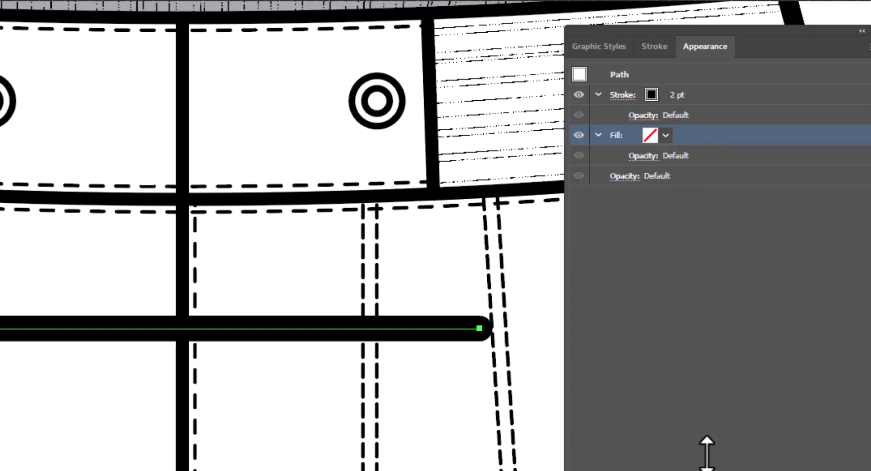
# Add a second stroke to the line and make the upper stroke white at 1 pt over the black 2 pt one.
pyautogui.moveTo(706, 454); pyautogui.dragTo(696, 258)
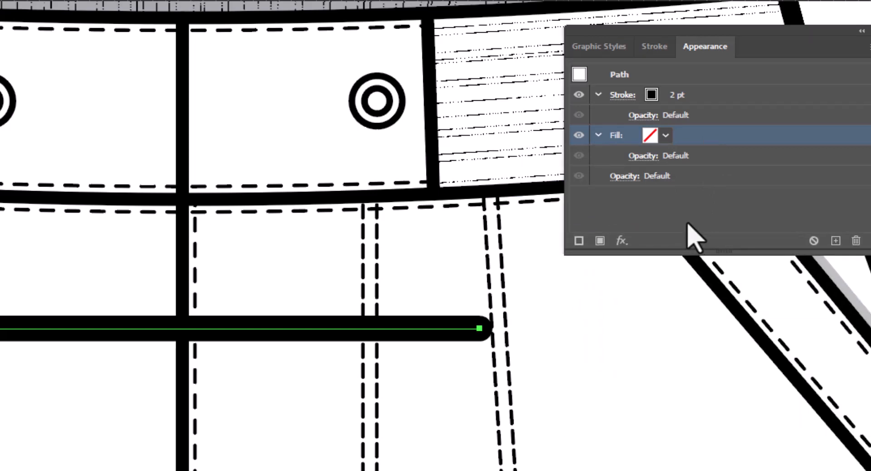
pyautogui.click(579, 240)
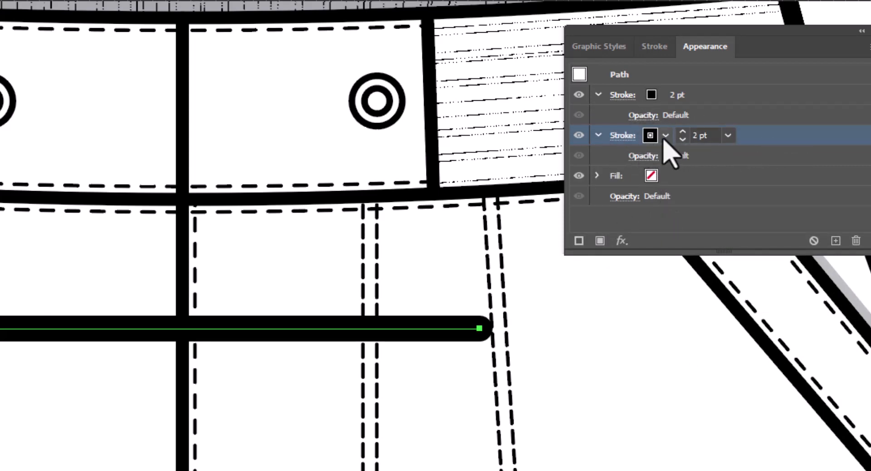
pyautogui.click(651, 98)
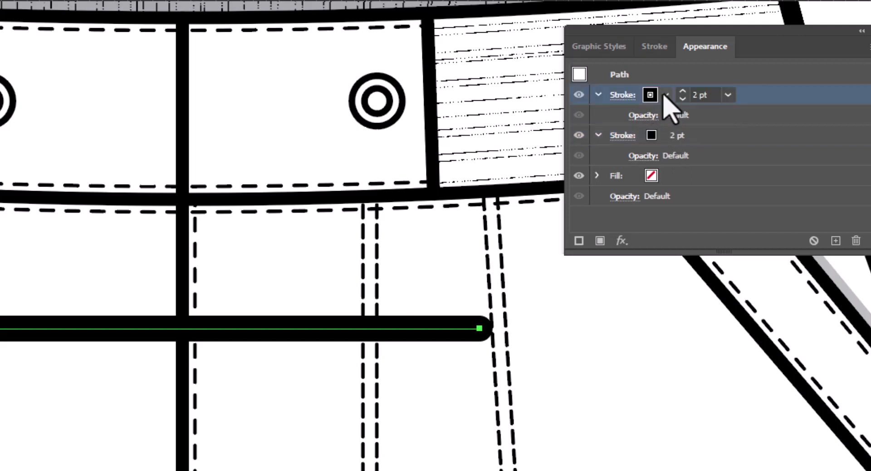
pyautogui.click(666, 95)
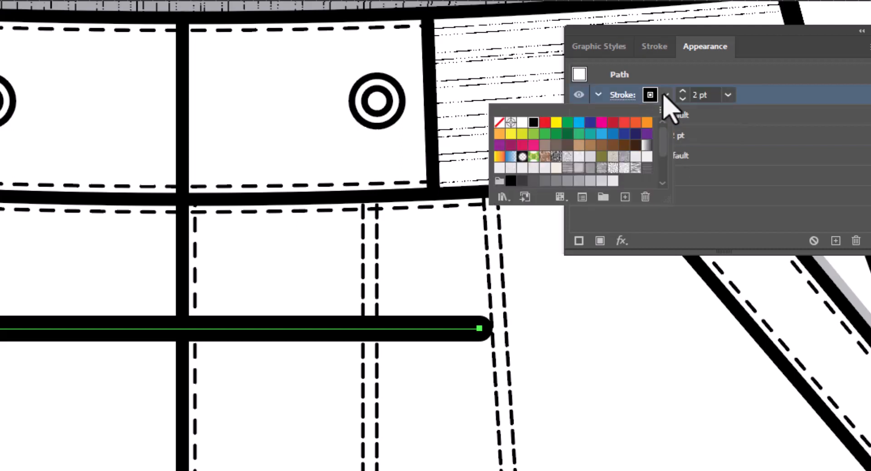
pyautogui.click(522, 122)
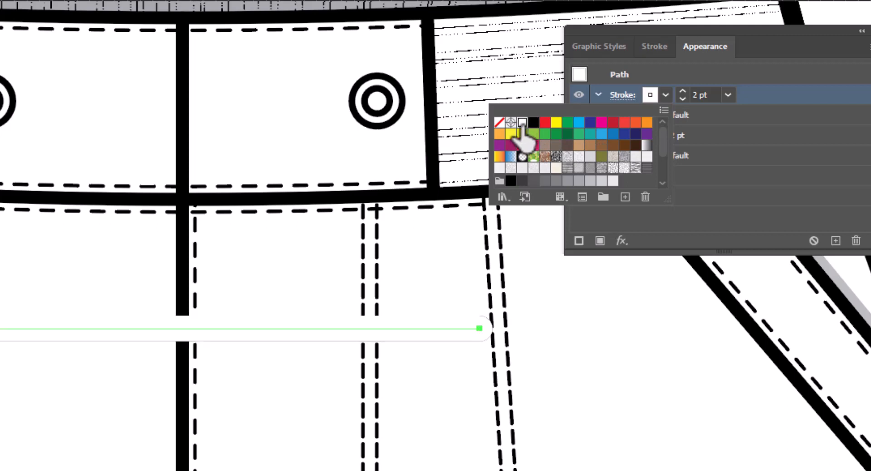
pyautogui.click(728, 95)
pyautogui.click(728, 95)
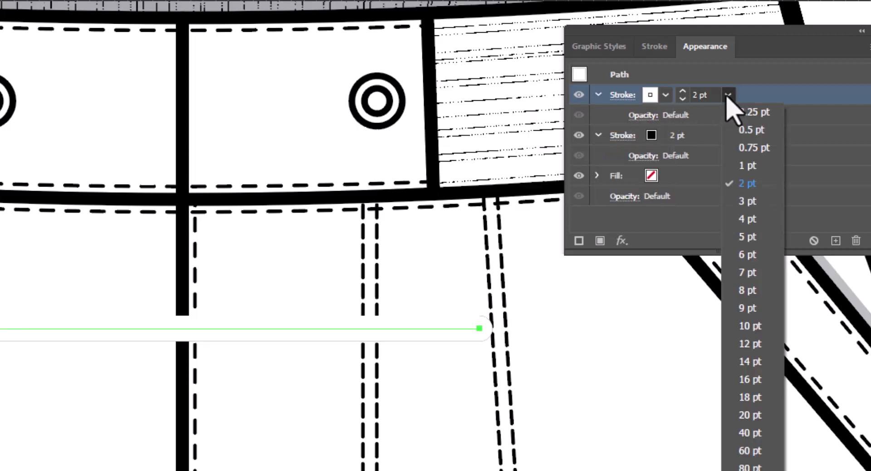
pyautogui.click(758, 167)
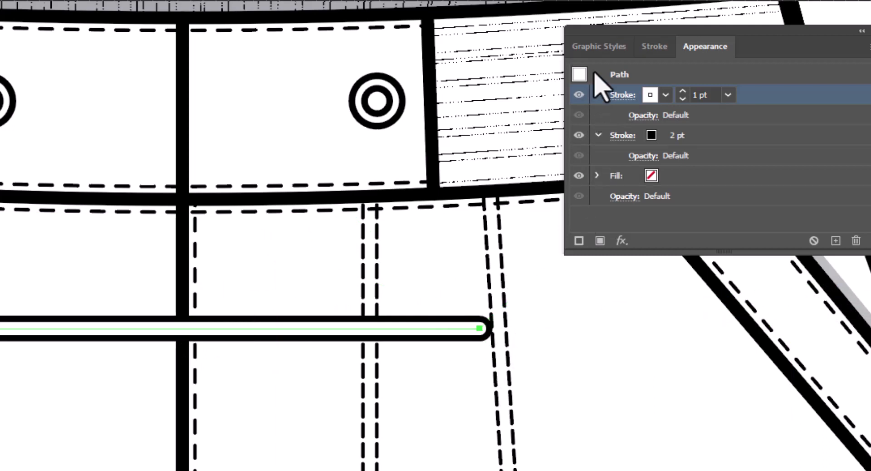
# Save the line's appearance as a new graphic style named "2pt Drawstring", and delete the sample line.
pyautogui.click(589, 46)
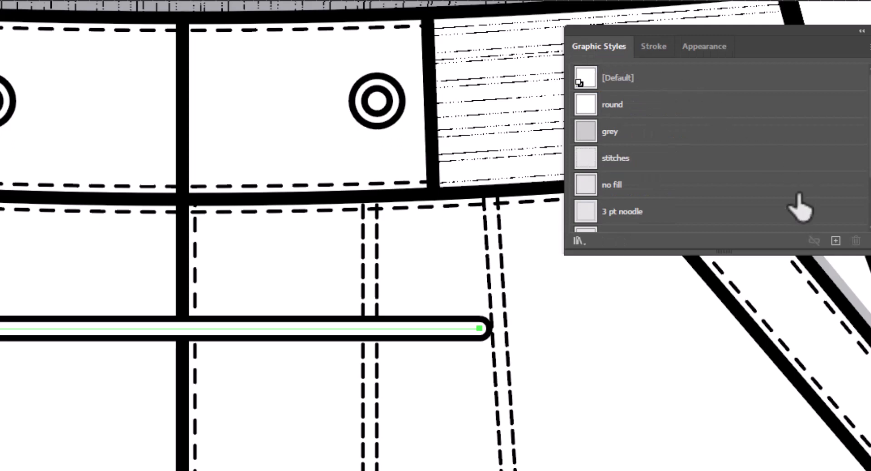
pyautogui.moveTo(785, 252); pyautogui.dragTo(826, 381)
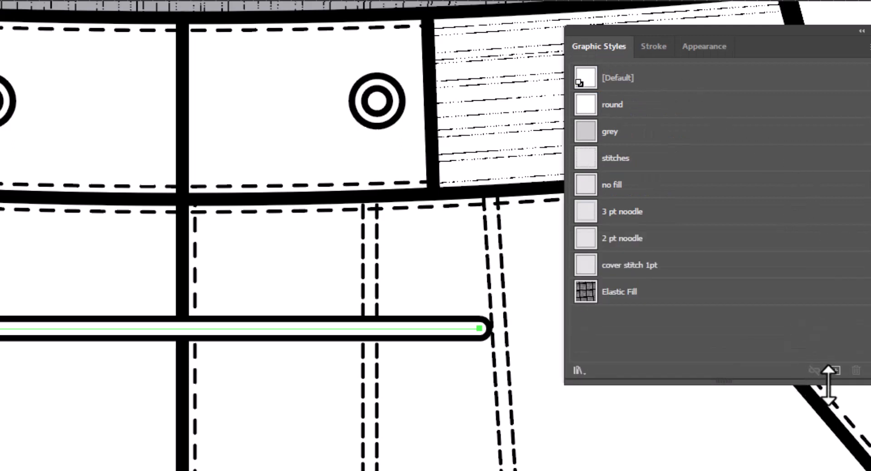
pyautogui.click(836, 370)
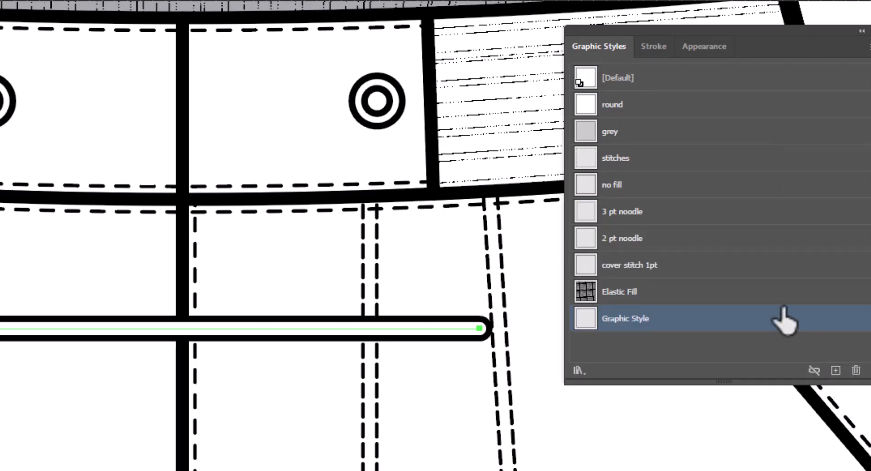
pyautogui.doubleClick(623, 319)
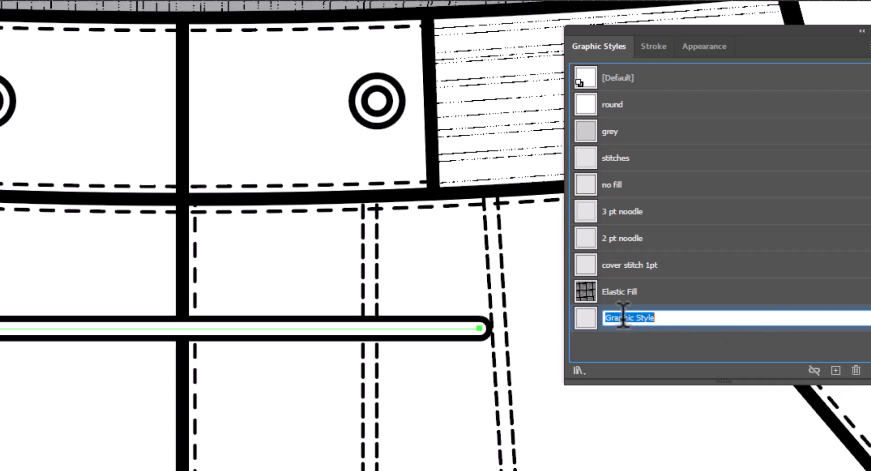
pyautogui.write('2')
pyautogui.write('pt Drawstring')
pyautogui.press('Return')
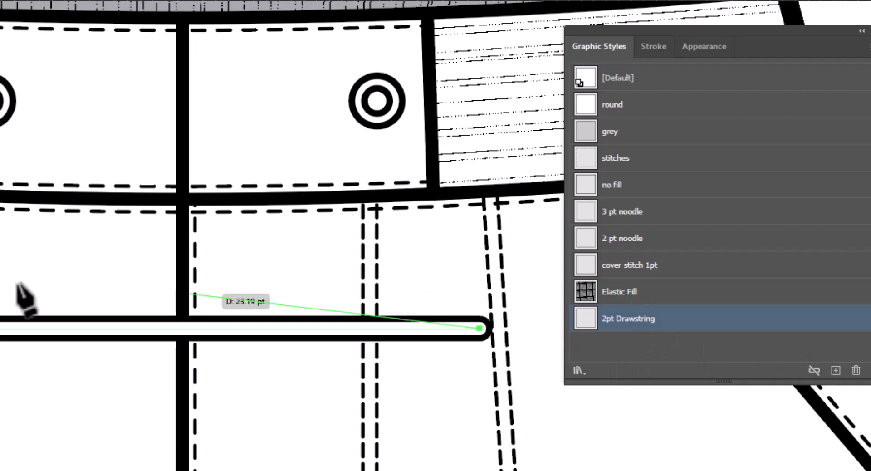
pyautogui.press('v')
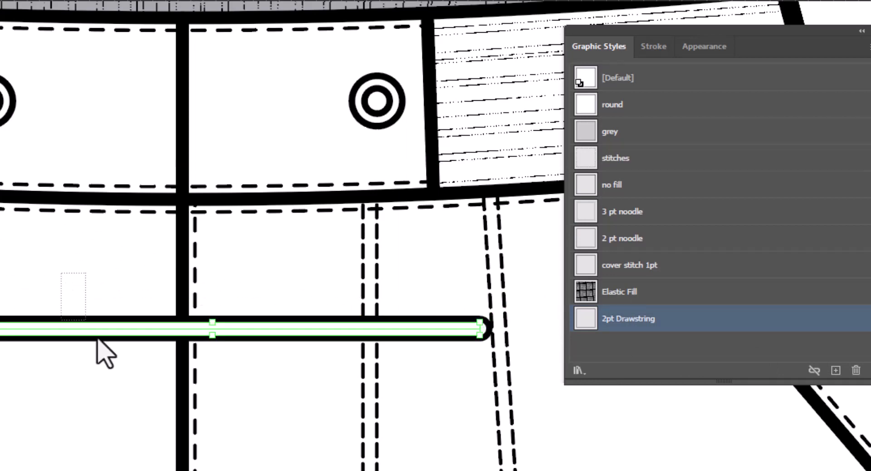
pyautogui.press('Delete')
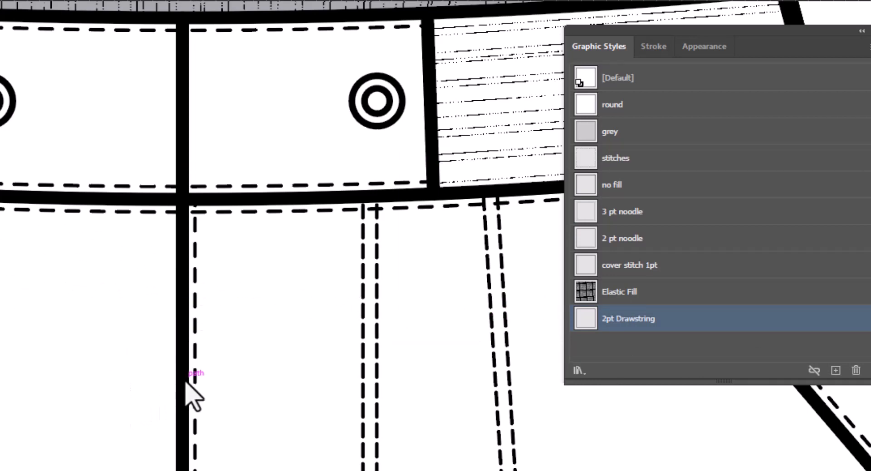
# Draw a straight horizontal path between the centers of the two eyelets with the Pen tool and apply the 2pt Drawstring style.
pyautogui.moveTo(185, 389); pyautogui.dragTo(172, 437)
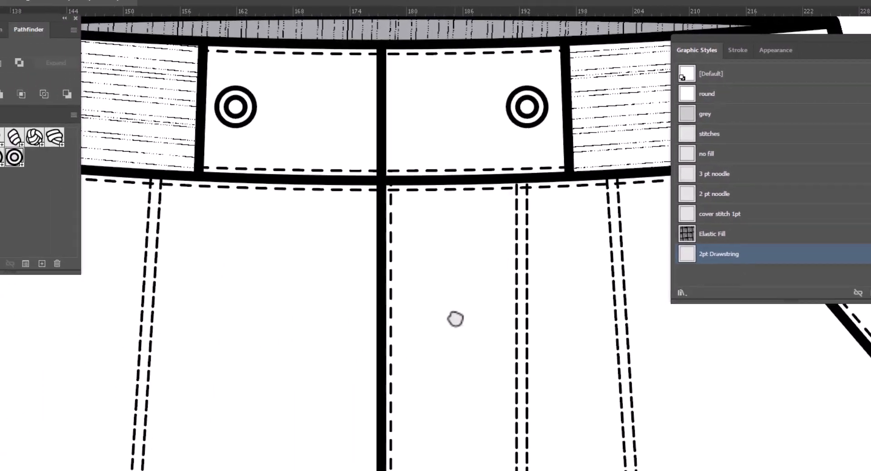
pyautogui.press('p')
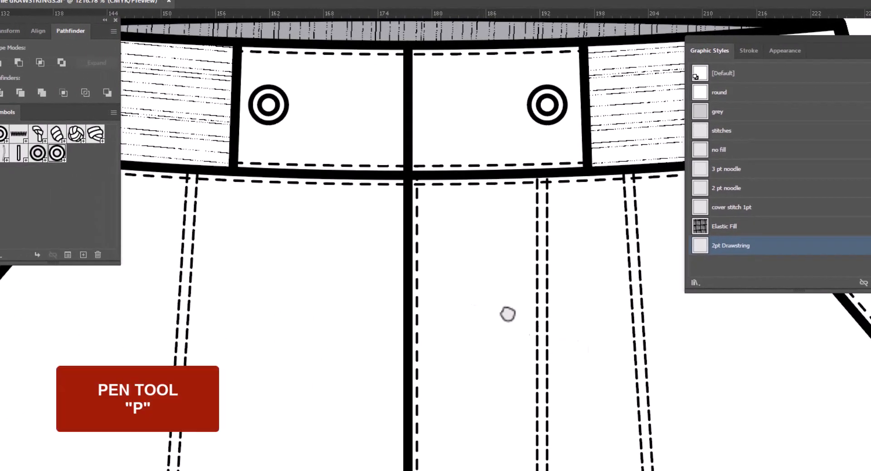
pyautogui.click(271, 104)
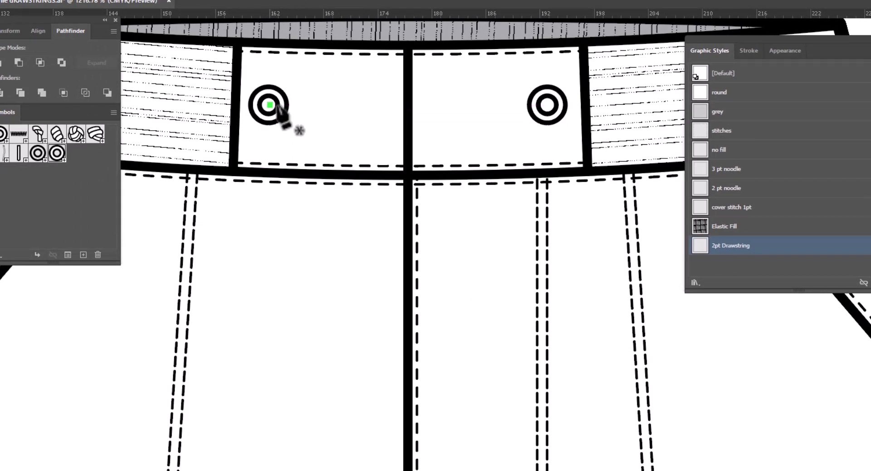
pyautogui.click(547, 105)
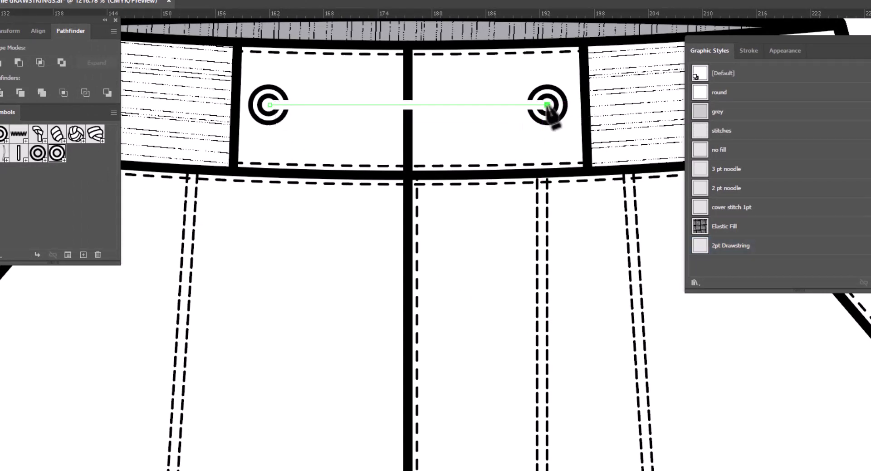
pyautogui.click(744, 247)
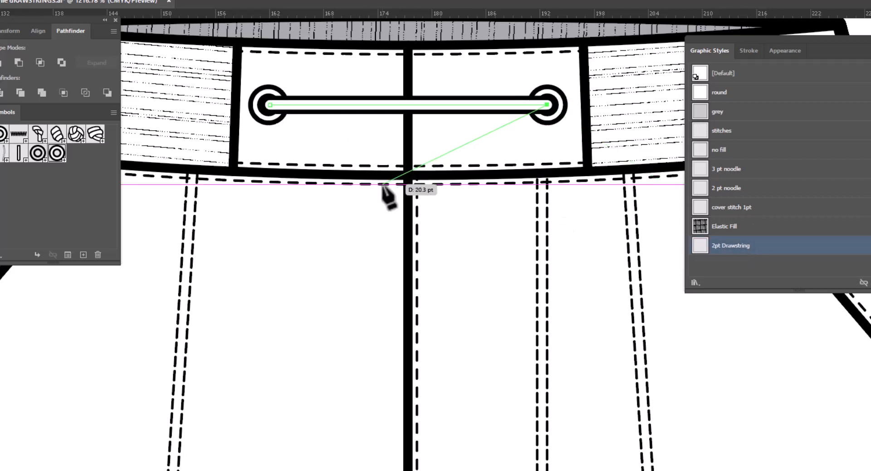
pyautogui.press('Escape')
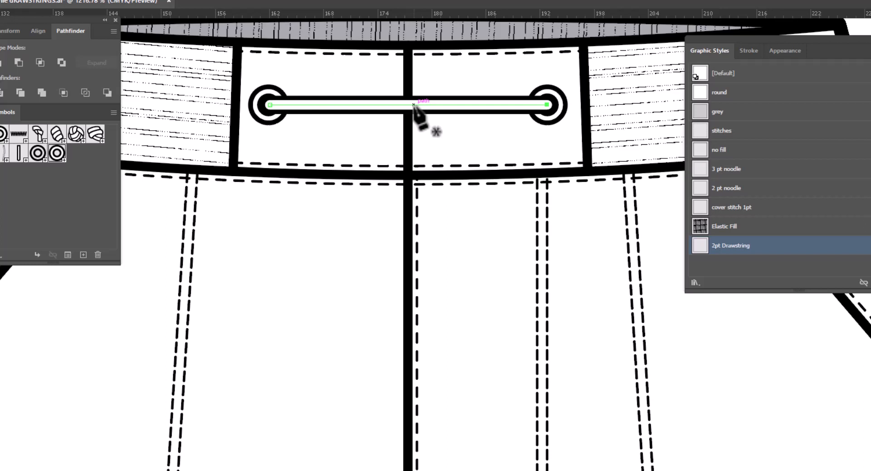
# Draw a curved cord end from the middle of the drawstring down to the right of the center seam, styled as 2pt Drawstring.
pyautogui.click(414, 104)
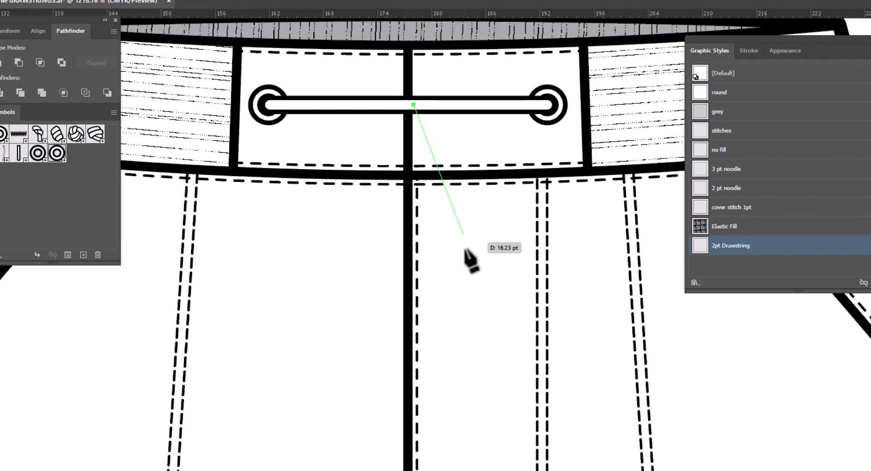
pyautogui.moveTo(488, 369); pyautogui.dragTo(493, 437)
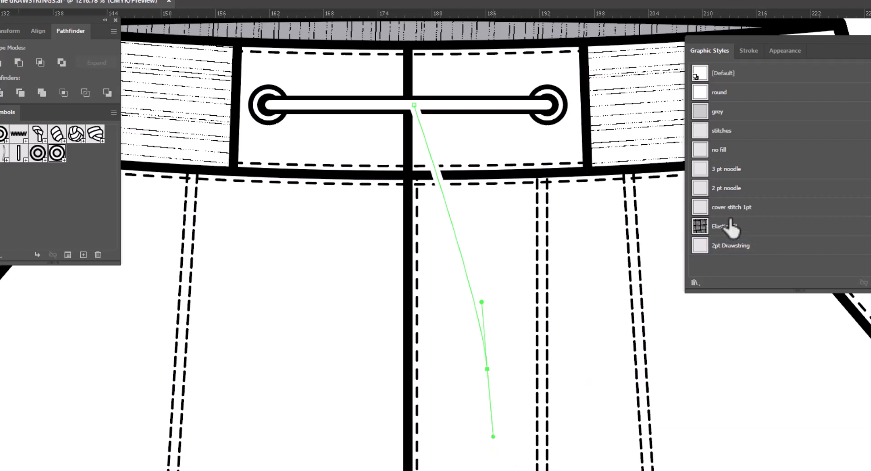
pyautogui.click(727, 249)
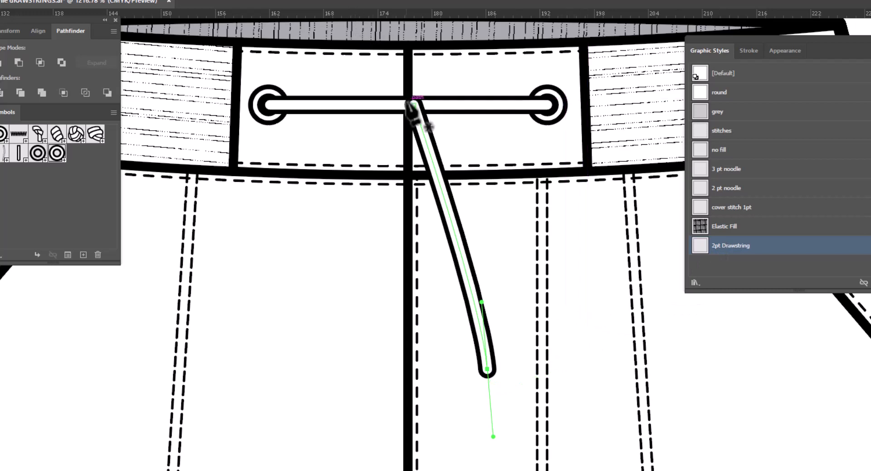
# Draw a longer straight cord end from the drawstring's middle down to the left of the center seam, styled as 2pt Drawstring.
pyautogui.click(411, 105)
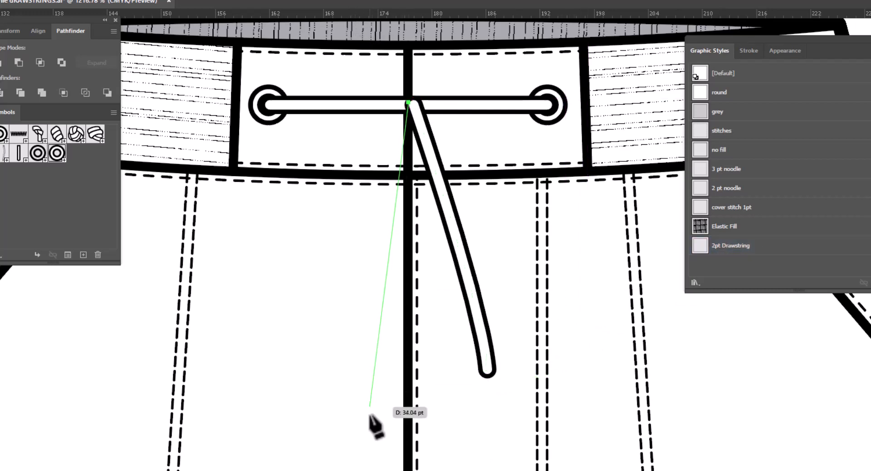
pyautogui.click(366, 462)
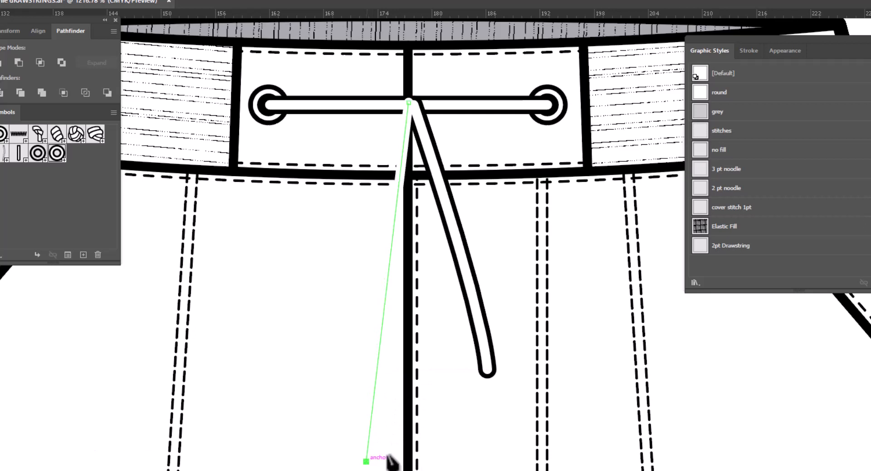
pyautogui.click(729, 248)
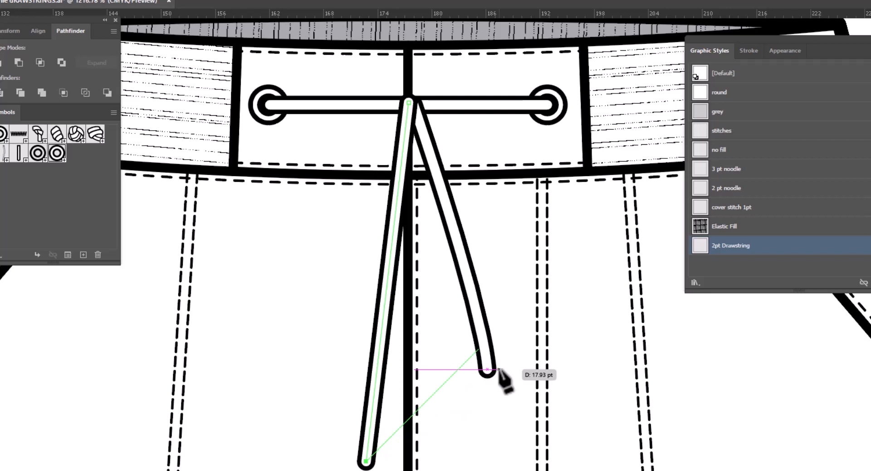
# Reshape both hanging cords with the Anchor Point tool, bowing the short one toward the center seam and the long one into a gentle S-curve.
pyautogui.hotkey('shift', 'c')
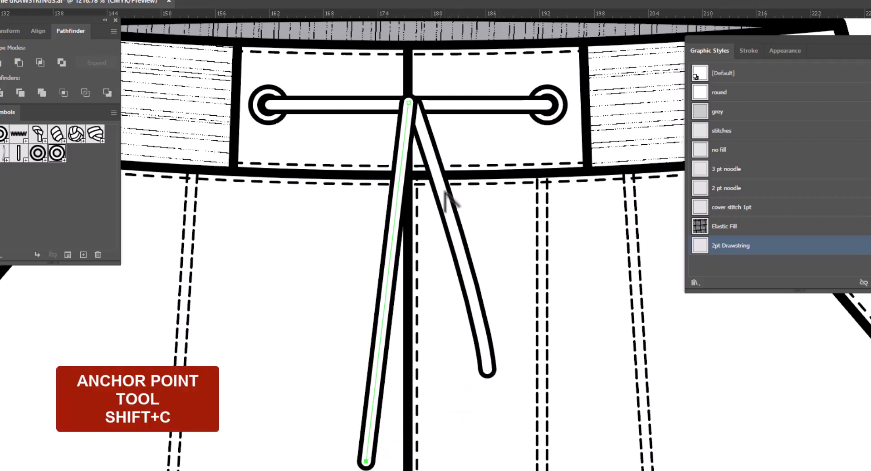
pyautogui.moveTo(443, 191); pyautogui.dragTo(492, 306)
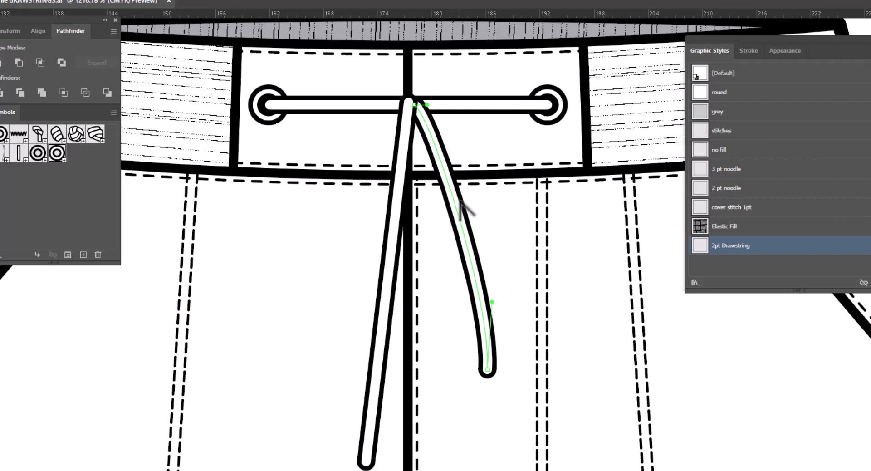
pyautogui.moveTo(448, 183); pyautogui.dragTo(450, 185)
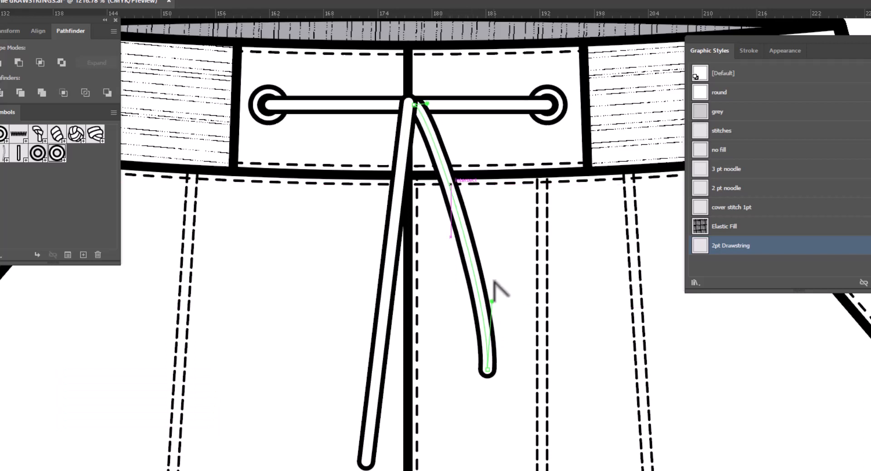
pyautogui.moveTo(500, 291); pyautogui.dragTo(436, 245)
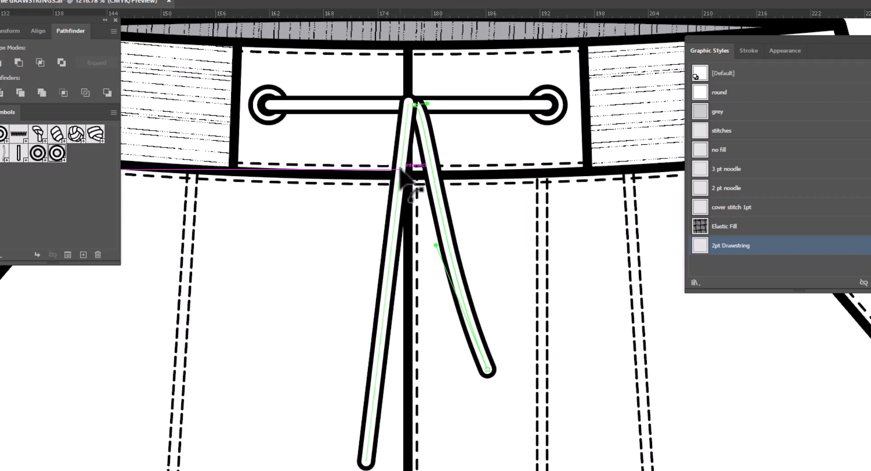
pyautogui.moveTo(404, 179); pyautogui.dragTo(389, 179)
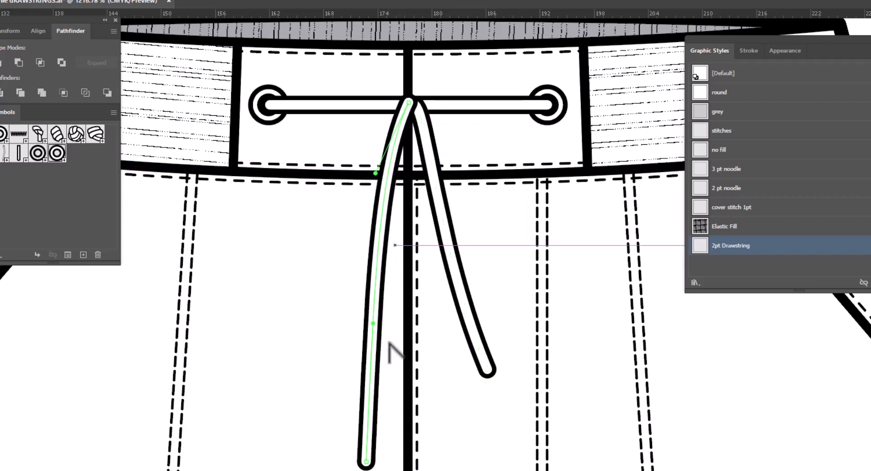
pyautogui.moveTo(373, 324); pyautogui.dragTo(417, 299)
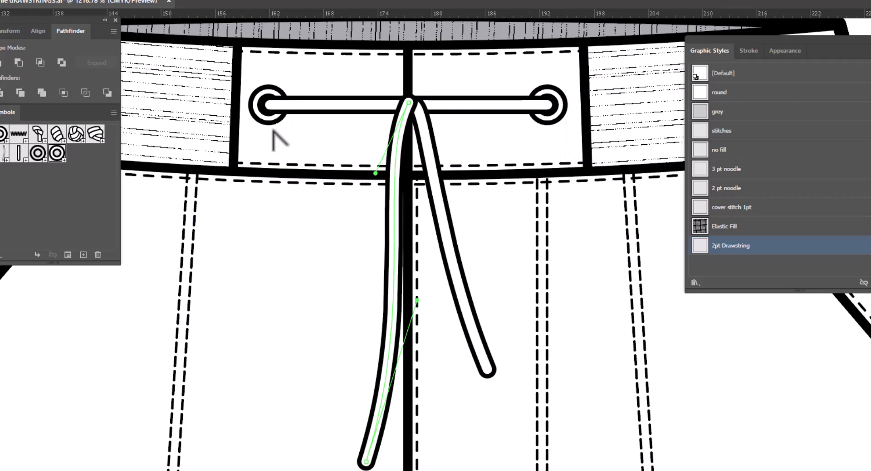
# Draw a short curved knot segment with the Pen tool over the point where the cords meet, and apply the 2pt Drawstring style.
pyautogui.press('p')
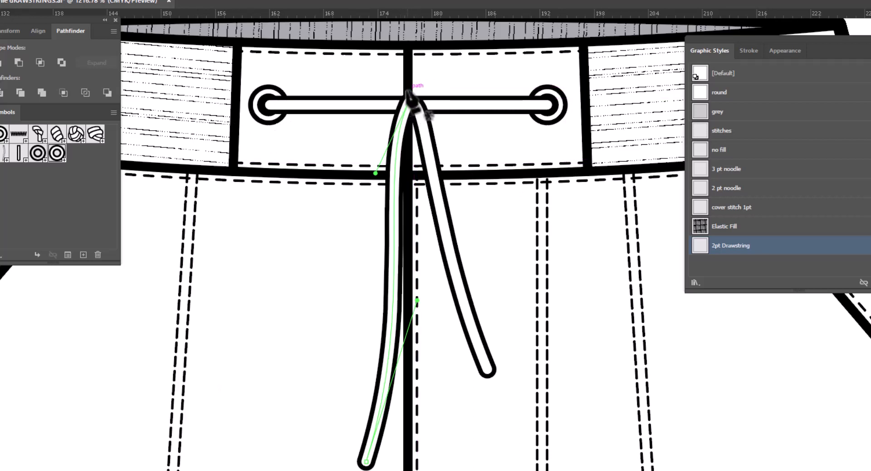
pyautogui.moveTo(398, 93); pyautogui.dragTo(435, 131)
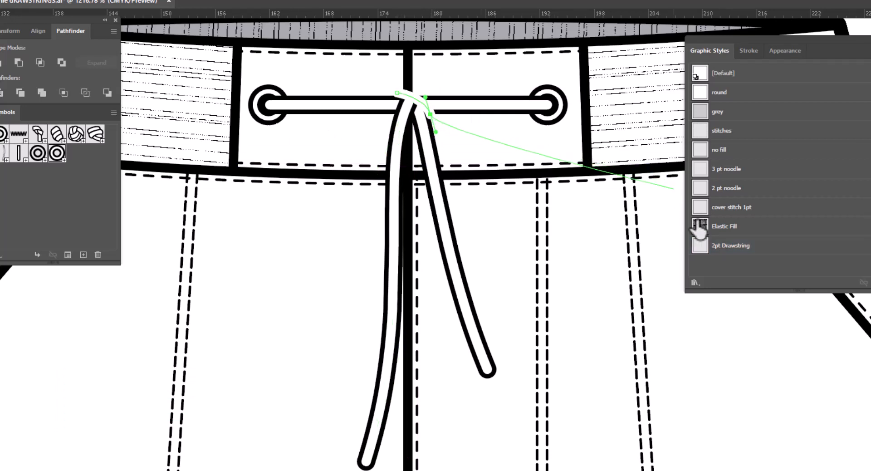
pyautogui.click(735, 249)
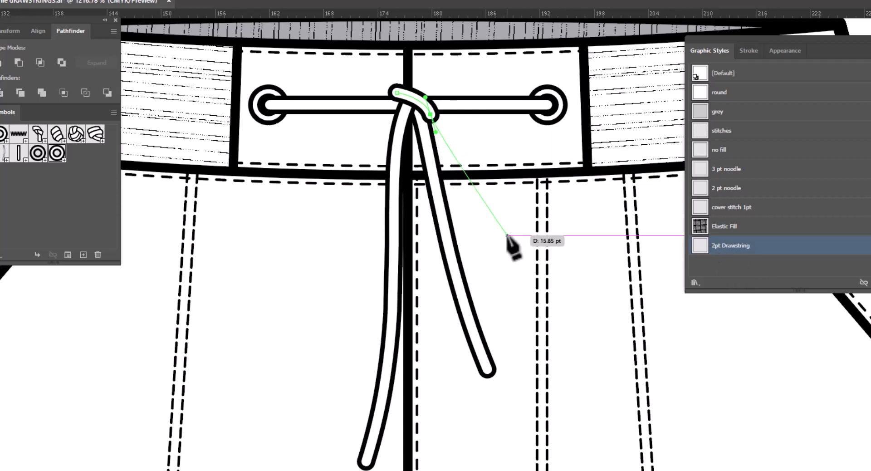
# Move the long hanging cord up and right so its top tucks under the knot, and nudge the short cord slightly left.
pyautogui.press('v')
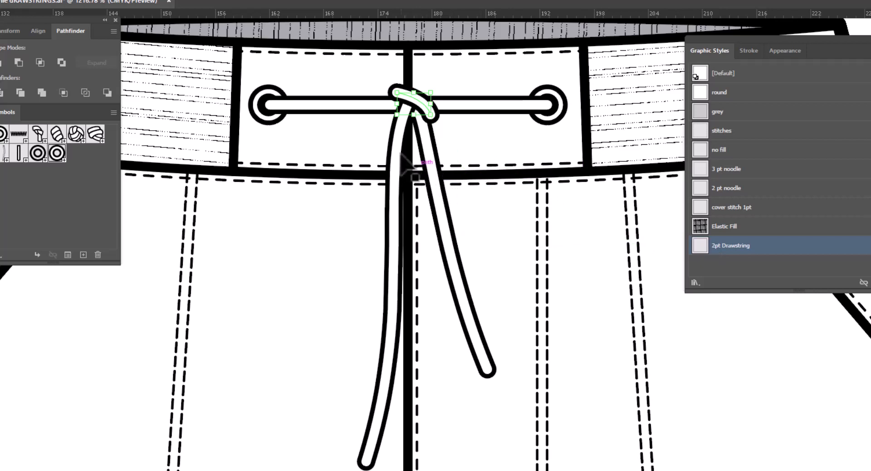
pyautogui.moveTo(397, 146); pyautogui.dragTo(413, 139)
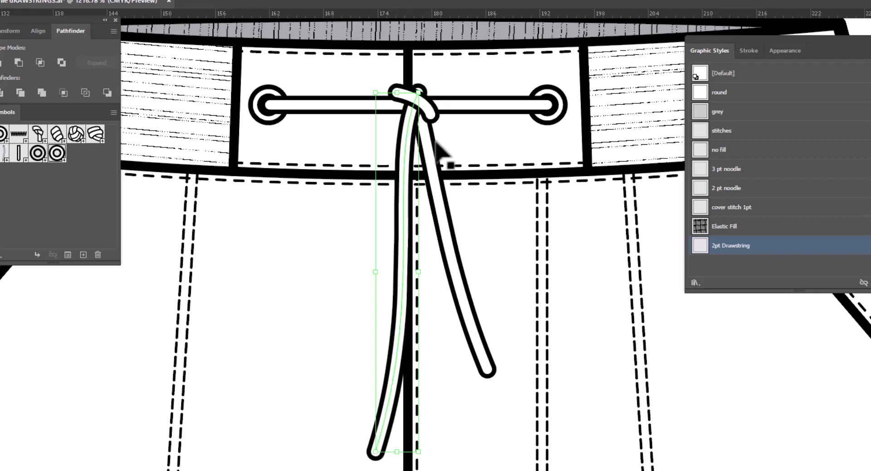
pyautogui.click(427, 139)
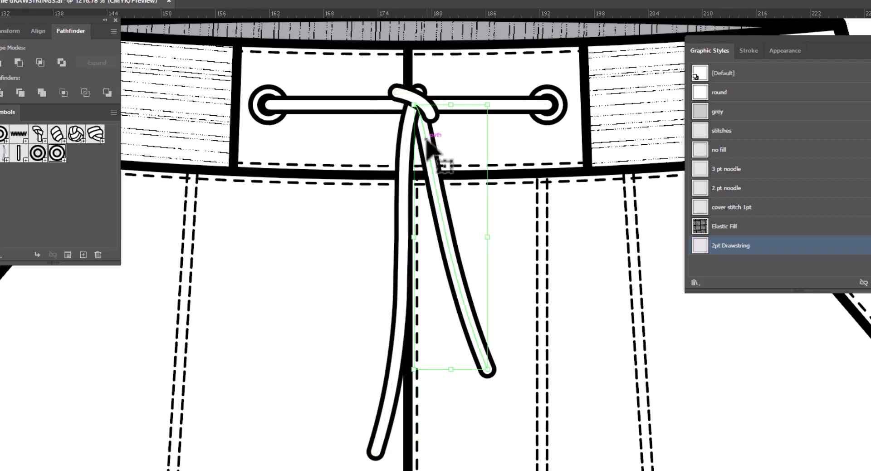
pyautogui.press('Left')
pyautogui.press('Left')
pyautogui.press('Left')
pyautogui.press('Left')
pyautogui.press('Left')
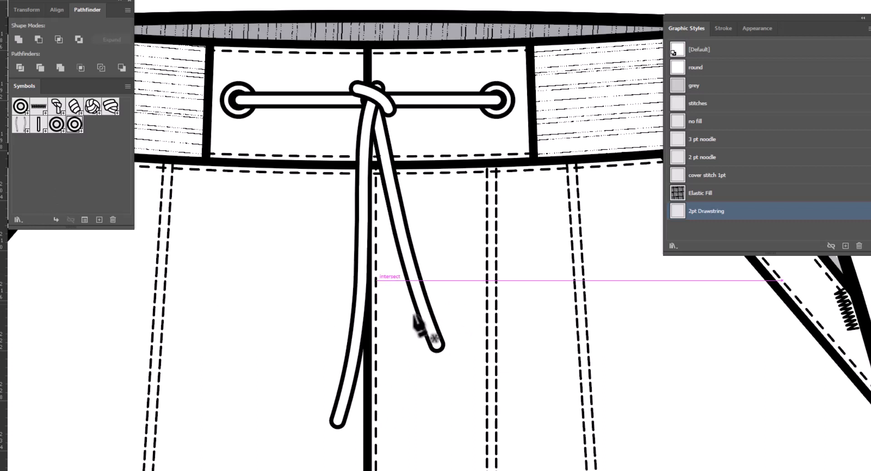
# Draw a small curved knot across the lower end of the short cord with the Pen tool, styled as 2pt Drawstring.
pyautogui.click(440, 326)
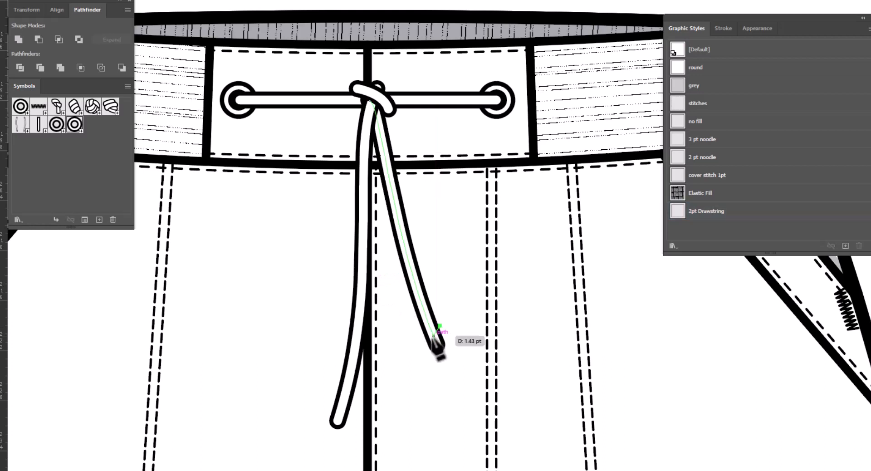
pyautogui.moveTo(429, 337); pyautogui.dragTo(428, 339)
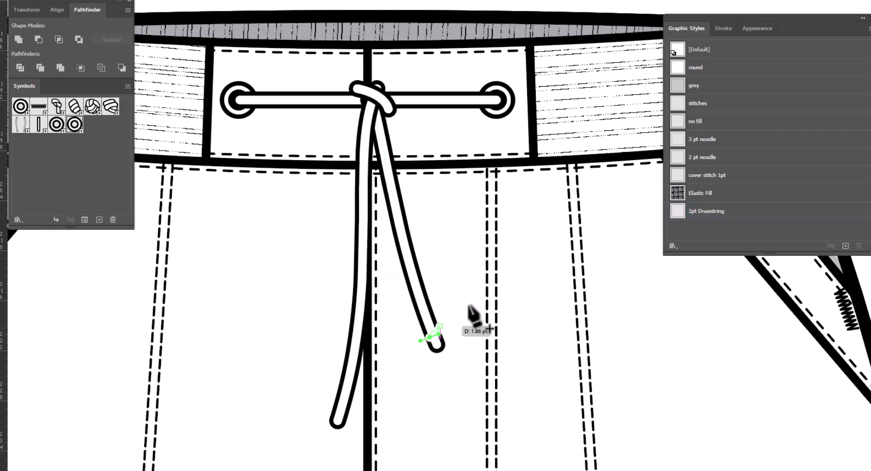
pyautogui.click(709, 216)
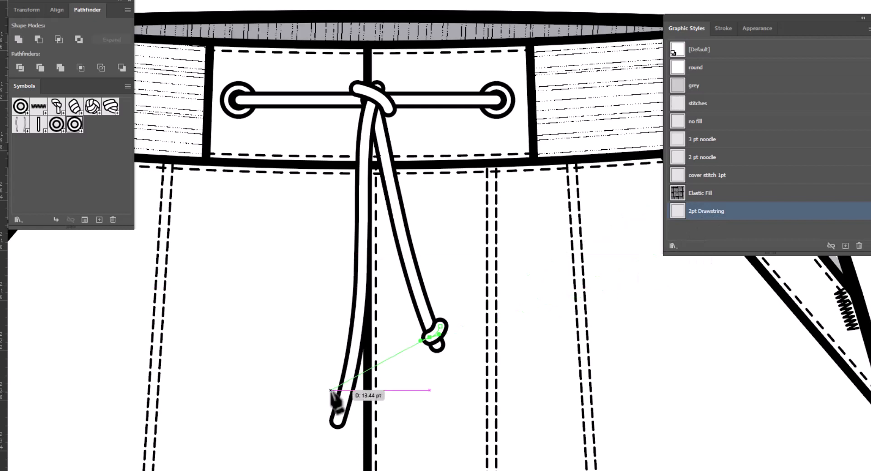
pyautogui.press('Escape')
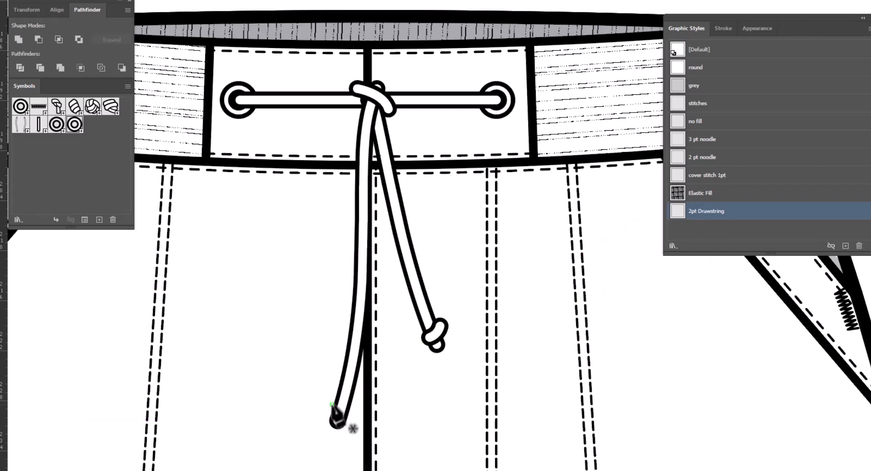
# Draw a small curved knot across the lower end of the long cord and apply the 2pt Drawstring style.
pyautogui.click(332, 404)
pyautogui.moveTo(348, 412); pyautogui.dragTo(356, 406)
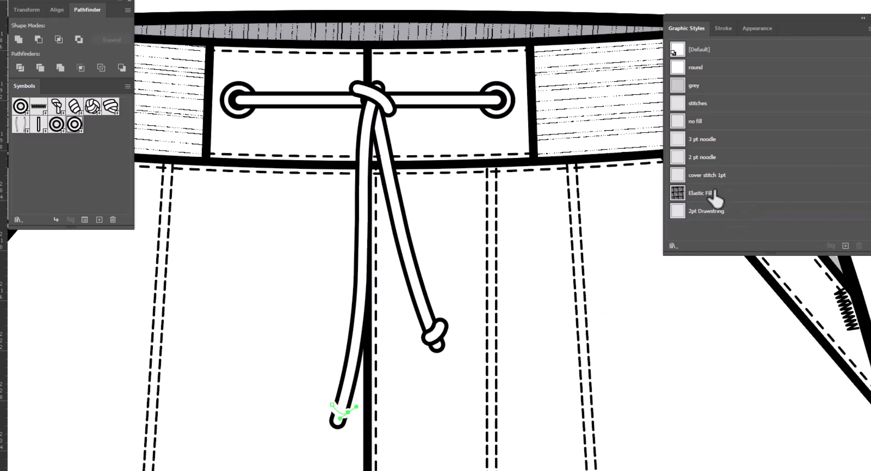
pyautogui.click(700, 213)
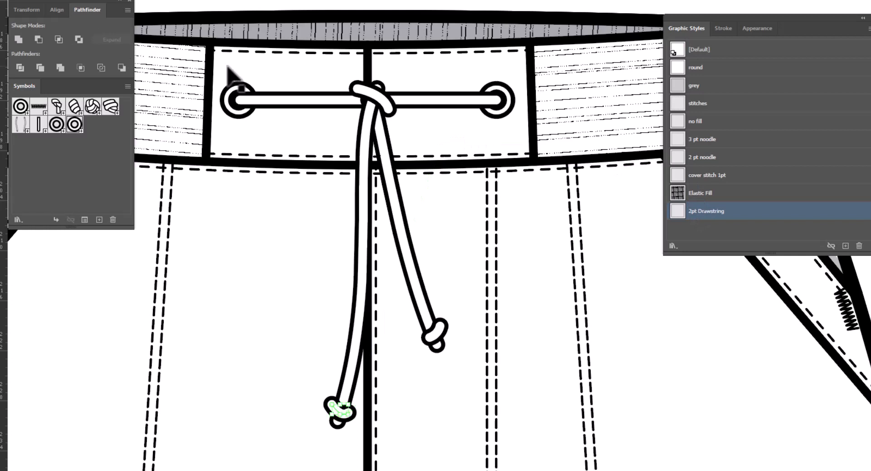
# Select all the drawstring paths and save them as a dynamic symbol with the default name and options.
pyautogui.moveTo(221, 171); pyautogui.dragTo(554, 438)
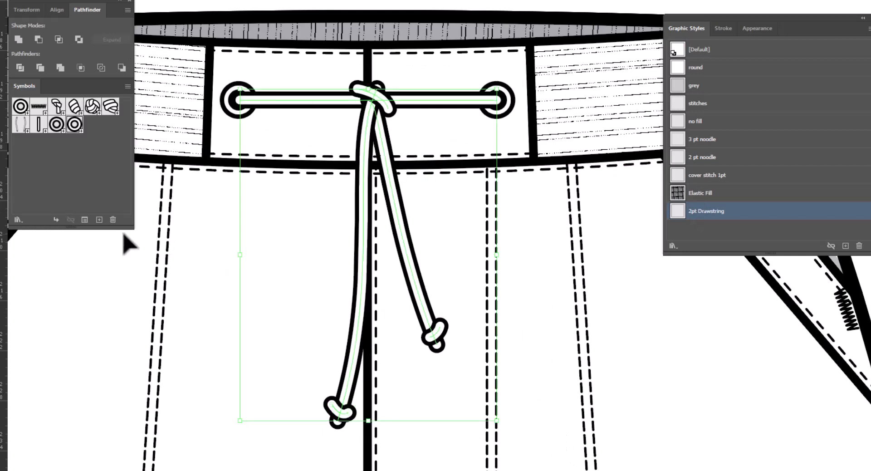
pyautogui.click(98, 219)
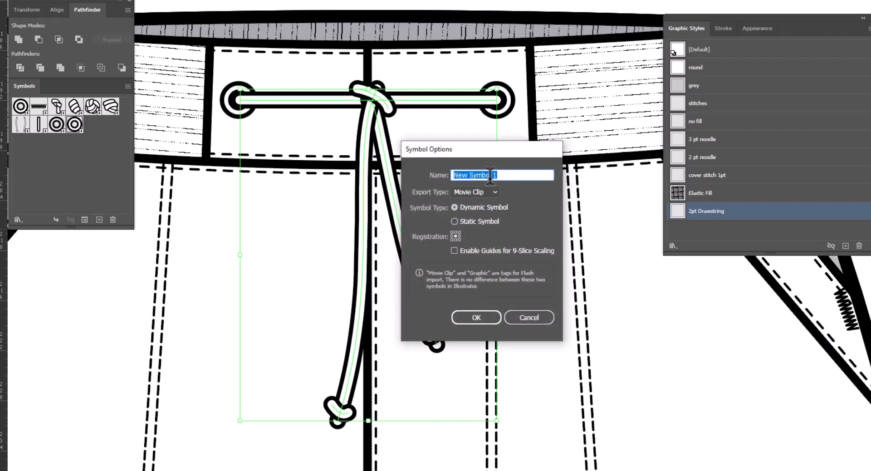
pyautogui.click(484, 314)
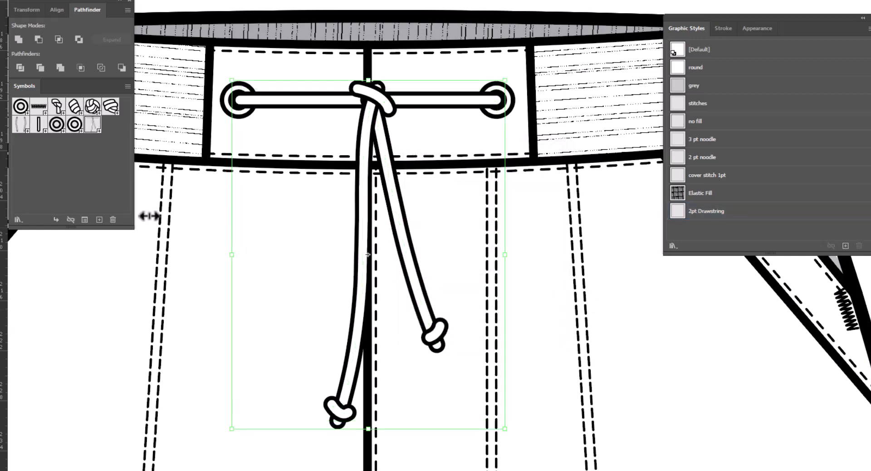
# Place a trial copy of the drawstring symbol, undo it, and delete the original drawstring from the waistband.
pyautogui.moveTo(254, 323); pyautogui.dragTo(254, 322)
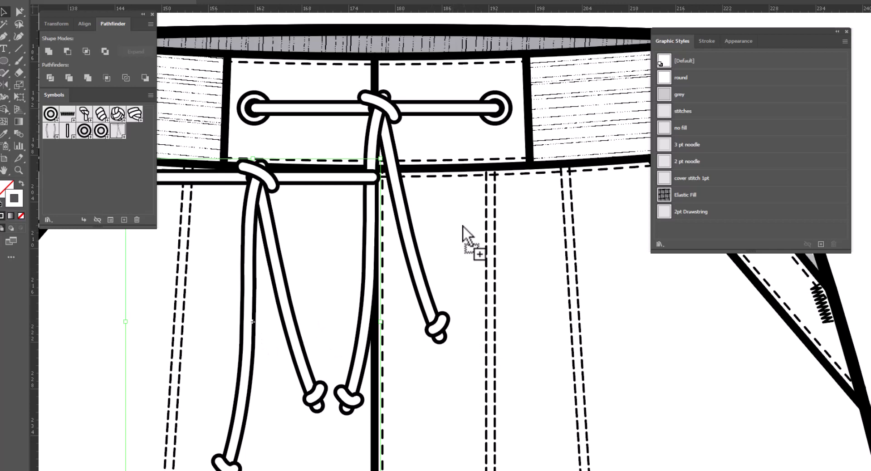
pyautogui.hotkey('ctrl', 'z')
pyautogui.press('Delete')
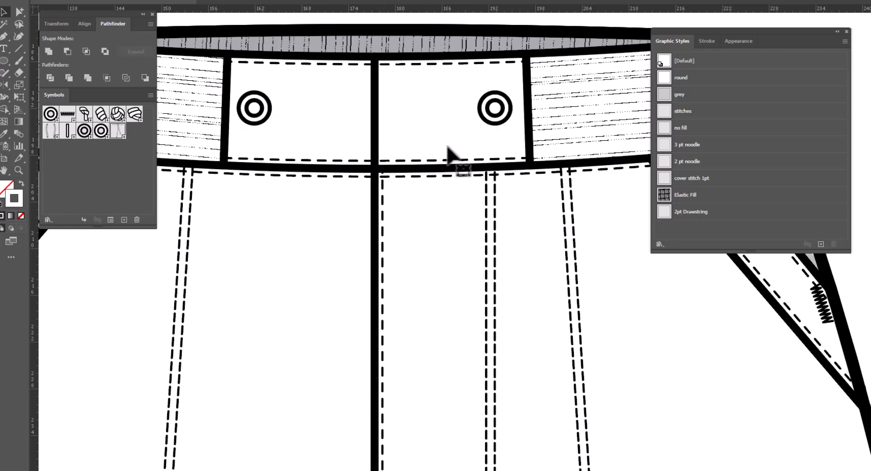
# Draw a 2pt Drawstring cord between the two eyelet centers and bow its middle down toward the waistband's lower stitching with the Anchor Point tool.
pyautogui.press('p')
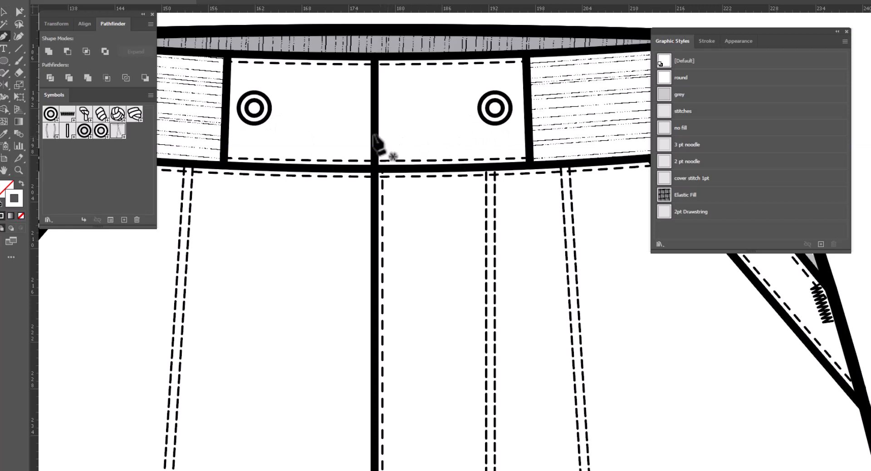
pyautogui.click(255, 108)
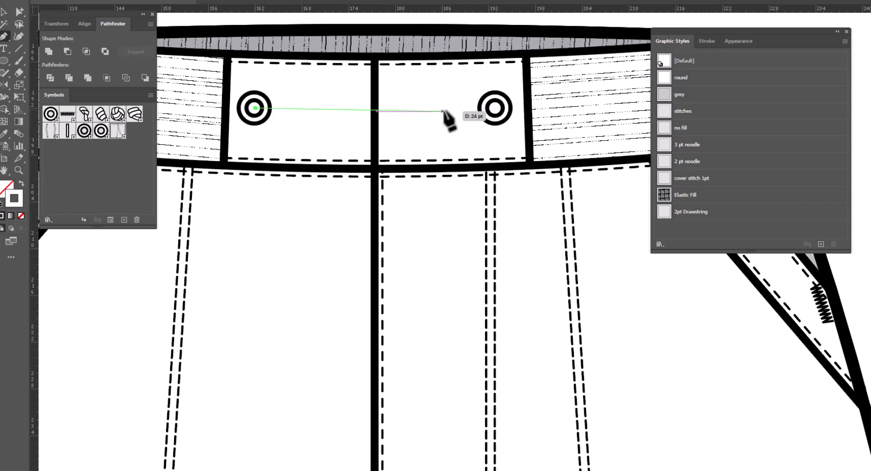
pyautogui.click(495, 108)
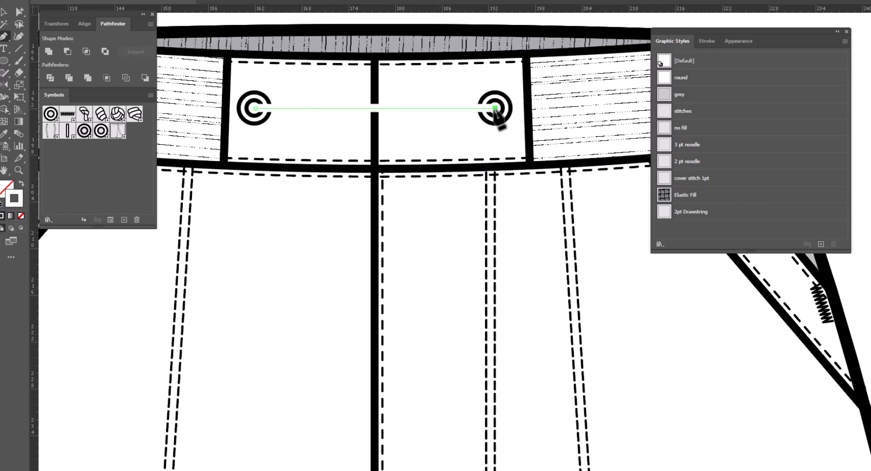
pyautogui.click(687, 211)
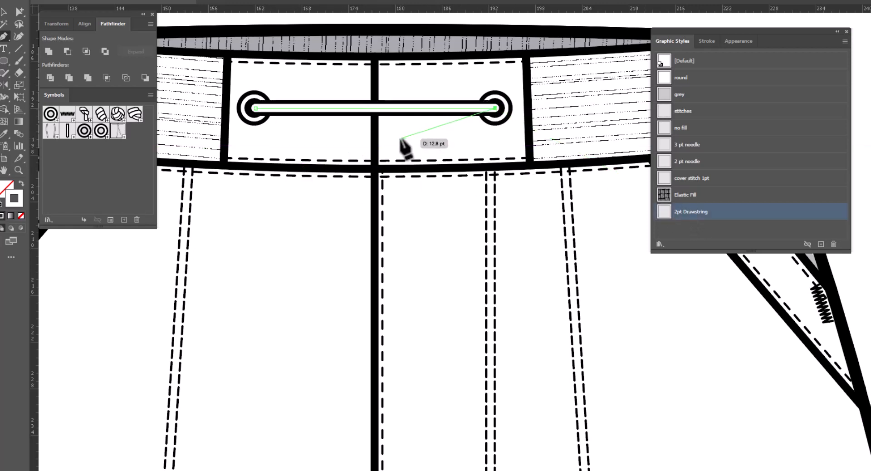
pyautogui.hotkey('shift', 'c')
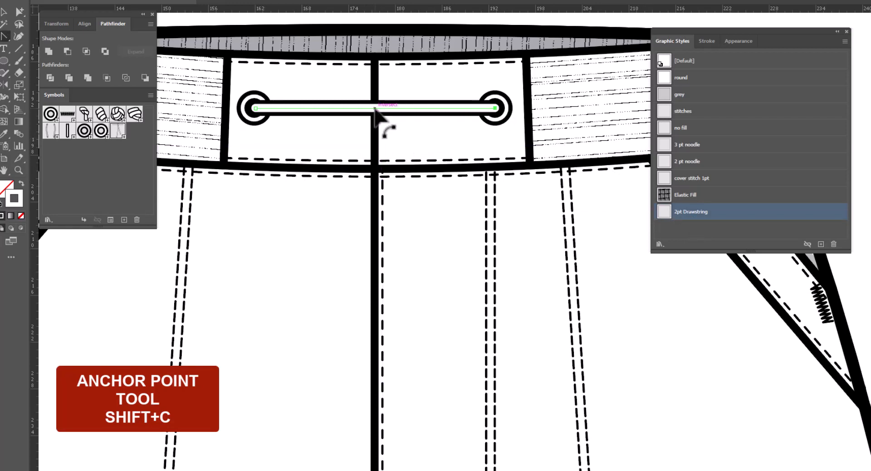
pyautogui.moveTo(375, 109); pyautogui.dragTo(376, 152)
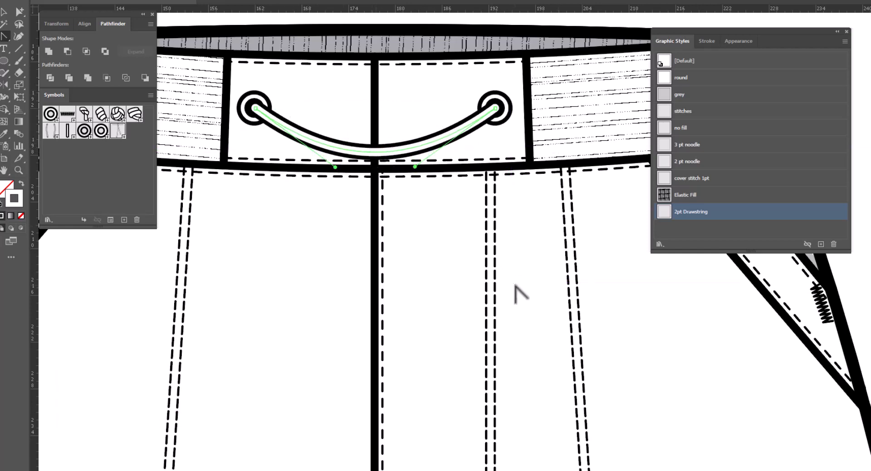
# Draw two freehand Pencil cords hanging from the bowed cord's middle, one on each side of the center seam, both styled as 2pt Drawstring.
pyautogui.moveTo(518, 292); pyautogui.dragTo(521, 229)
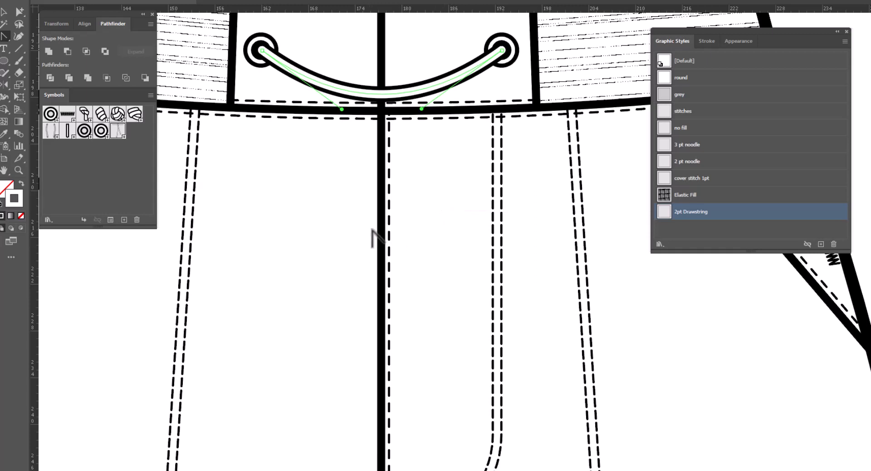
pyautogui.click(4, 77)
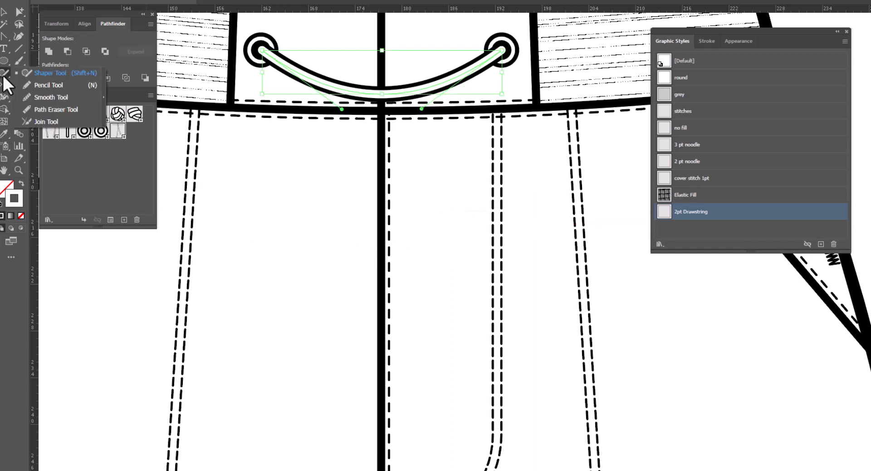
pyautogui.click(36, 85)
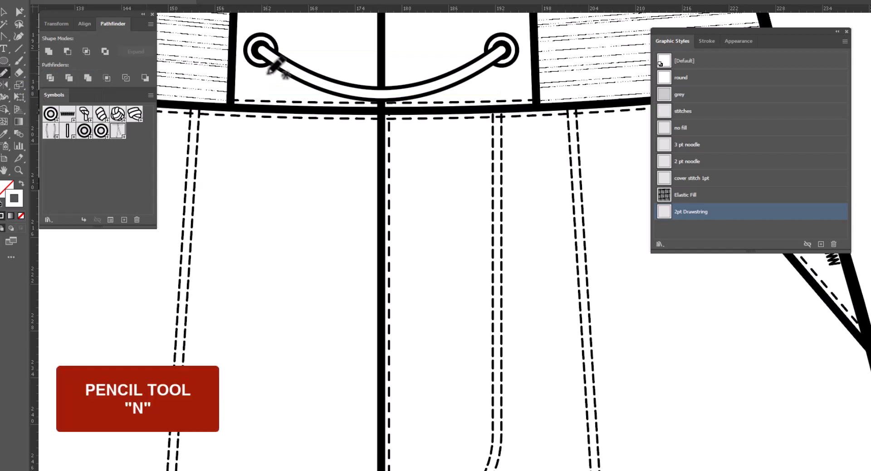
pyautogui.moveTo(393, 92); pyautogui.dragTo(457, 397)
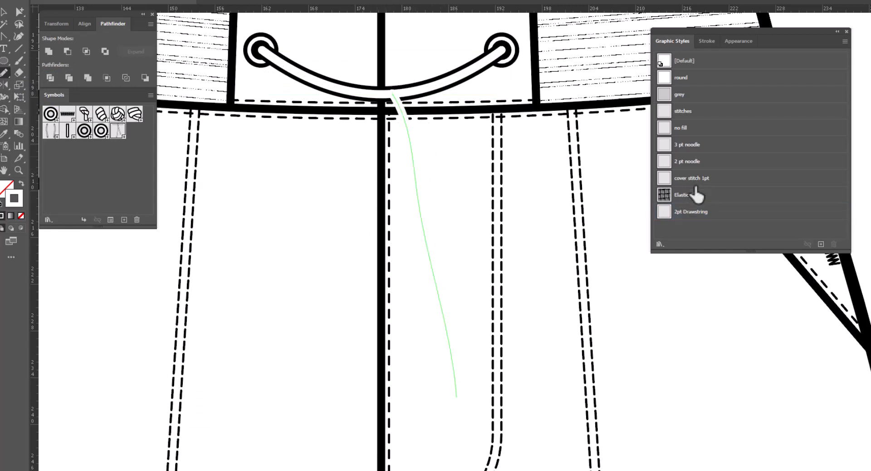
pyautogui.click(699, 214)
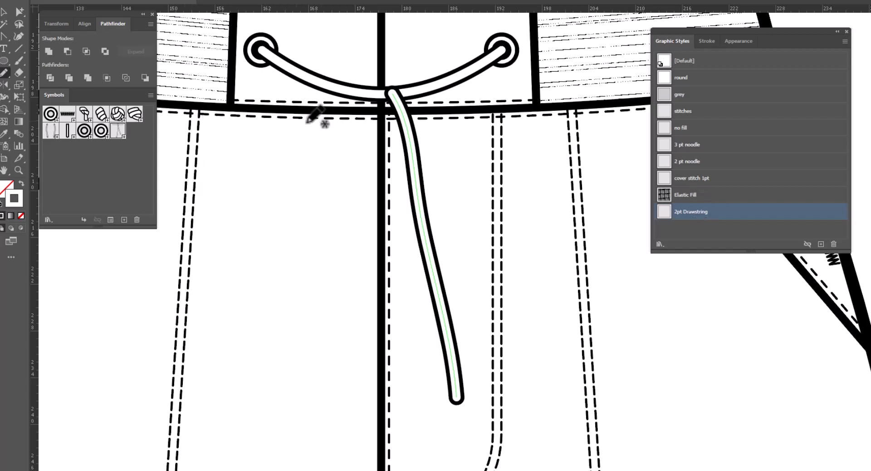
pyautogui.moveTo(375, 94)
pyautogui.mouseDown()
pyautogui.moveTo(338, 234)
pyautogui.moveTo(323, 404)
pyautogui.mouseUp()
pyautogui.click(720, 217)
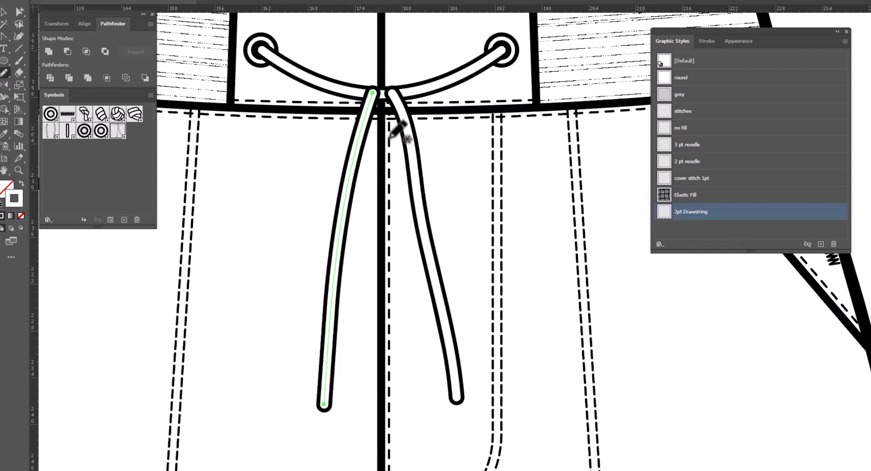
# Draw a teardrop bow loop with the Pen tool to the right of the center seam, starting and ending at the cords' meeting point, styled as 2pt Drawstring.
pyautogui.press('p')
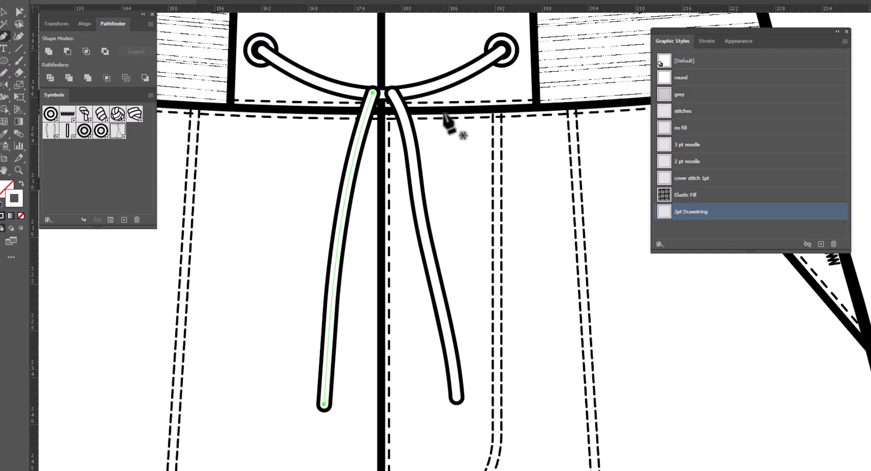
pyautogui.click(384, 83)
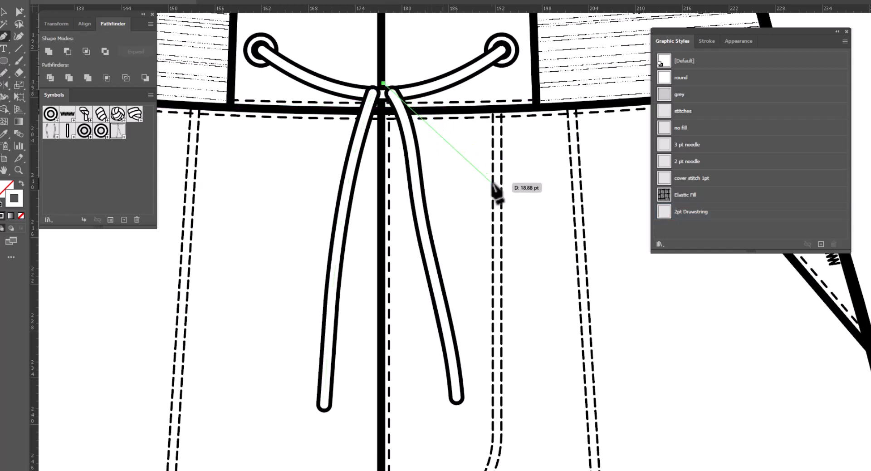
pyautogui.moveTo(492, 183); pyautogui.dragTo(472, 241)
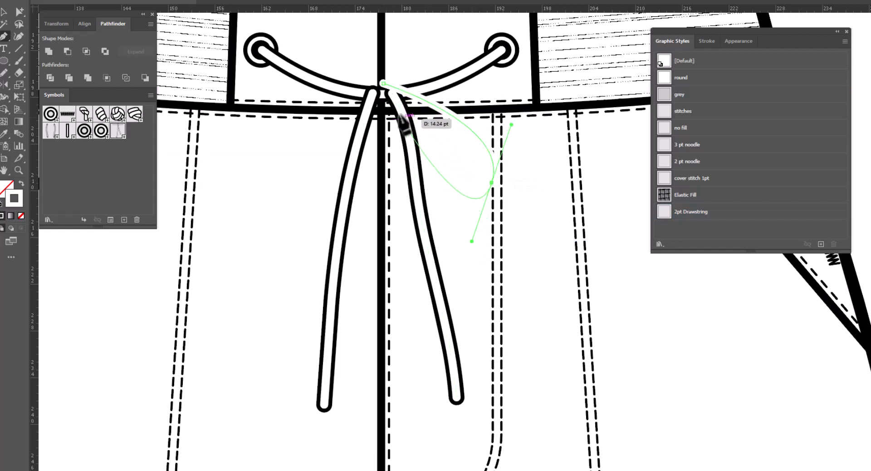
pyautogui.moveTo(384, 93); pyautogui.dragTo(353, 77)
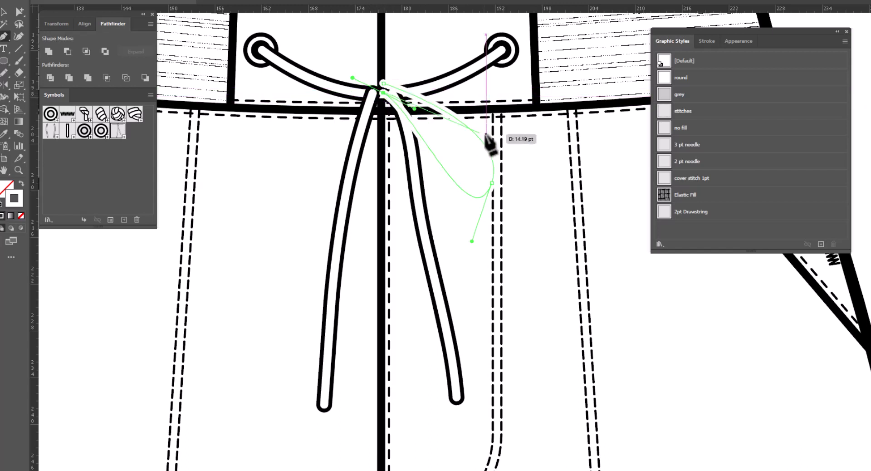
pyautogui.click(690, 213)
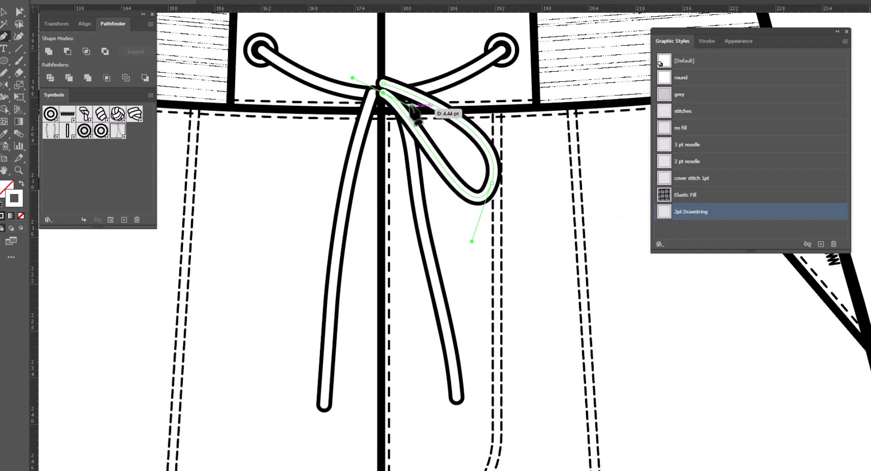
pyautogui.moveTo(403, 104); pyautogui.dragTo(377, 92)
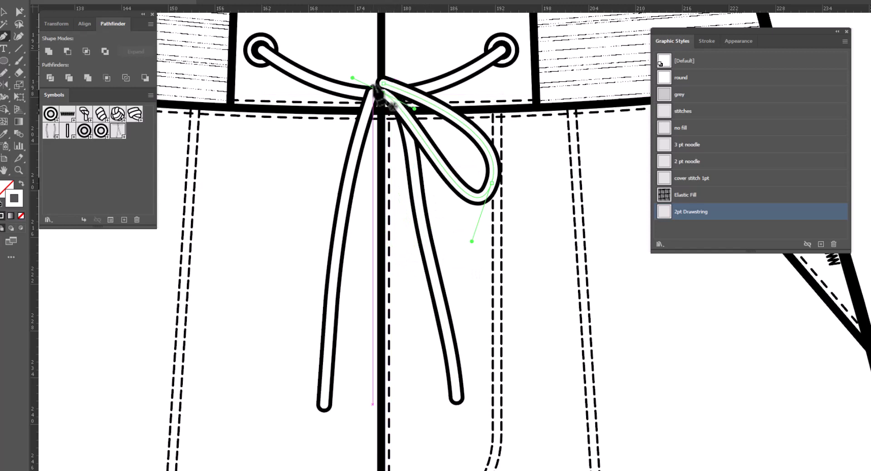
# Draw a teardrop bow loop with the Pen tool to the left of the center seam, starting and ending at the cords' meeting point, styled as 2pt Drawstring.
pyautogui.click(372, 79)
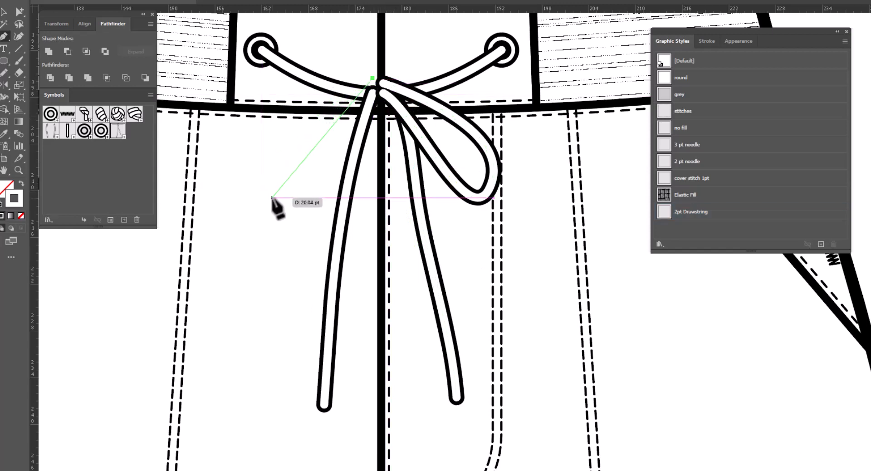
pyautogui.moveTo(273, 197); pyautogui.dragTo(308, 251)
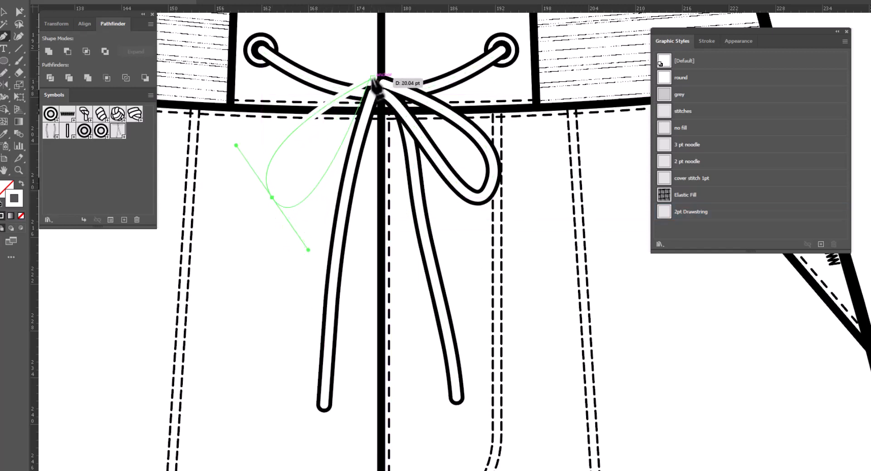
pyautogui.moveTo(372, 78)
pyautogui.mouseDown()
pyautogui.moveTo(378, 88)
pyautogui.moveTo(395, 78)
pyautogui.mouseUp()
pyautogui.click(702, 212)
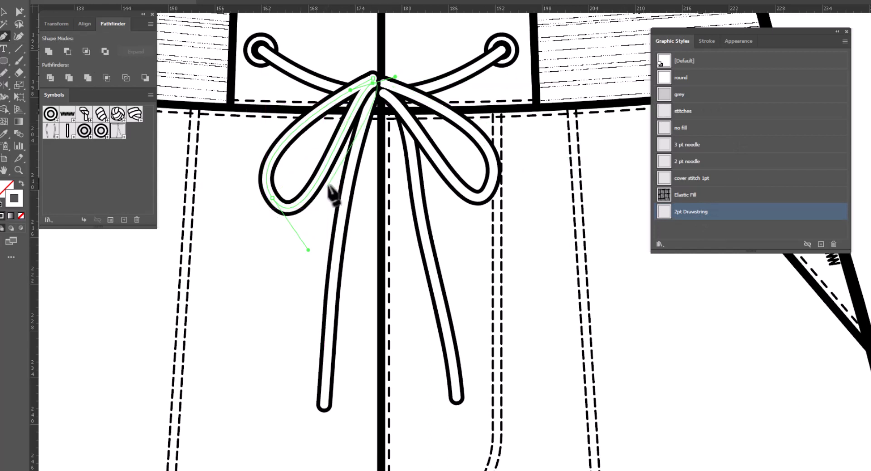
# Draw a short curved knot strand across the loops' meeting point, style it as 2pt Drawstring, and nudge it slightly down.
pyautogui.click(367, 70)
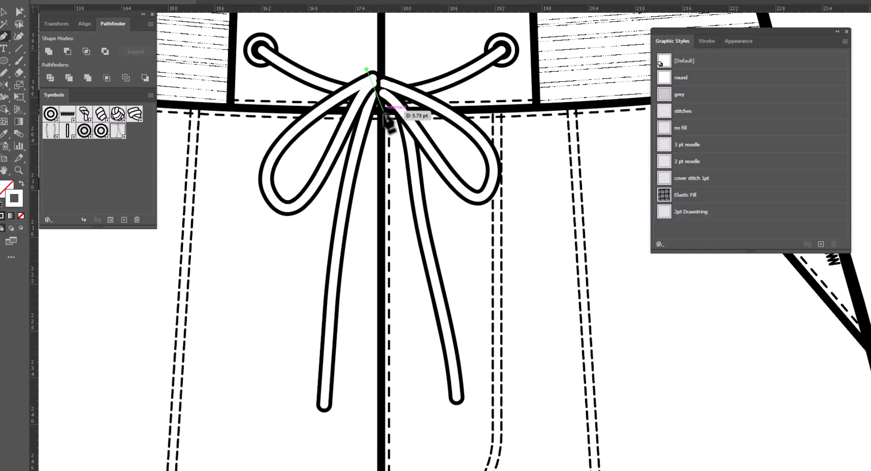
pyautogui.moveTo(382, 100); pyautogui.dragTo(378, 111)
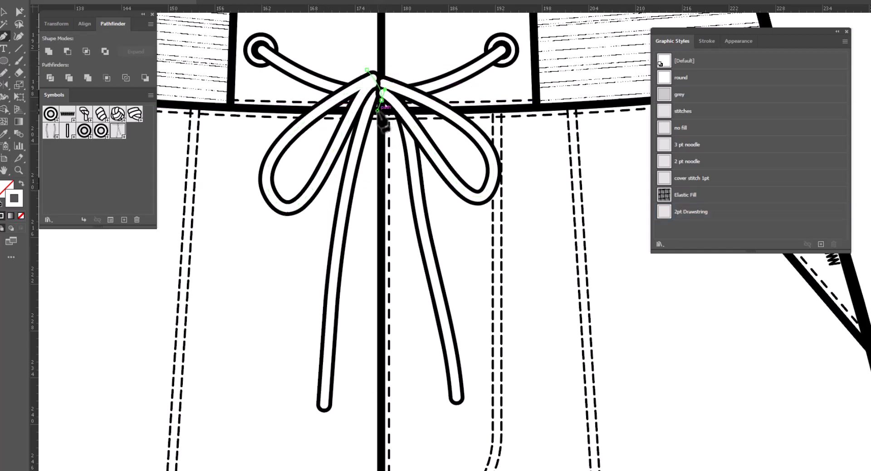
pyautogui.click(701, 212)
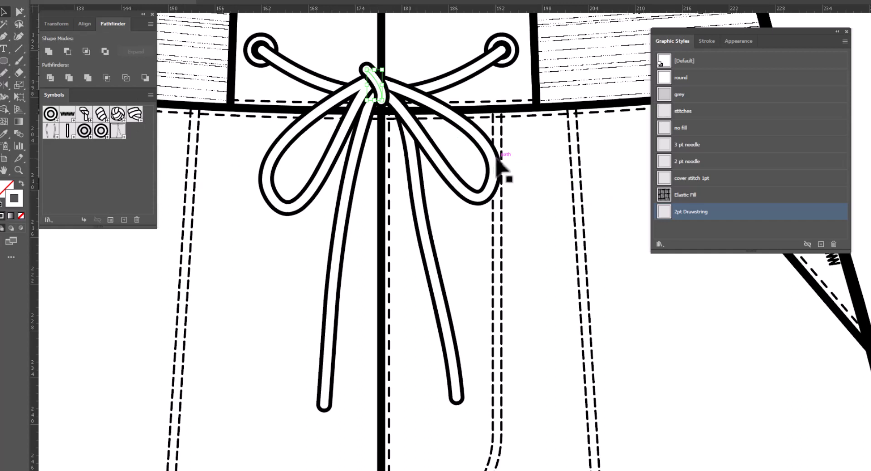
pyautogui.press('Down')
pyautogui.press('Down')
pyautogui.press('Down')
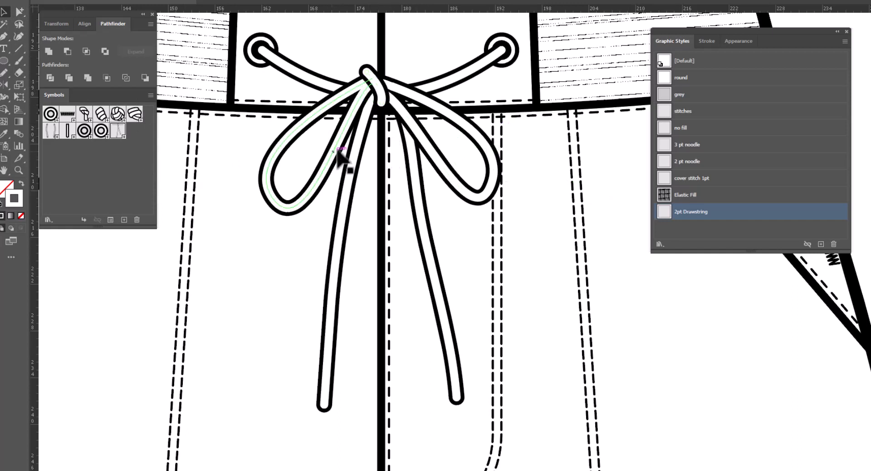
# Nudge the left bow loop right until its tip meets the right loop, and shift the knot strand over the joint.
pyautogui.click(344, 155)
pyautogui.press('Right')
pyautogui.press('Right')
pyautogui.press('Right')
pyautogui.press('Right')
pyautogui.press('Right')
pyautogui.press('Right')
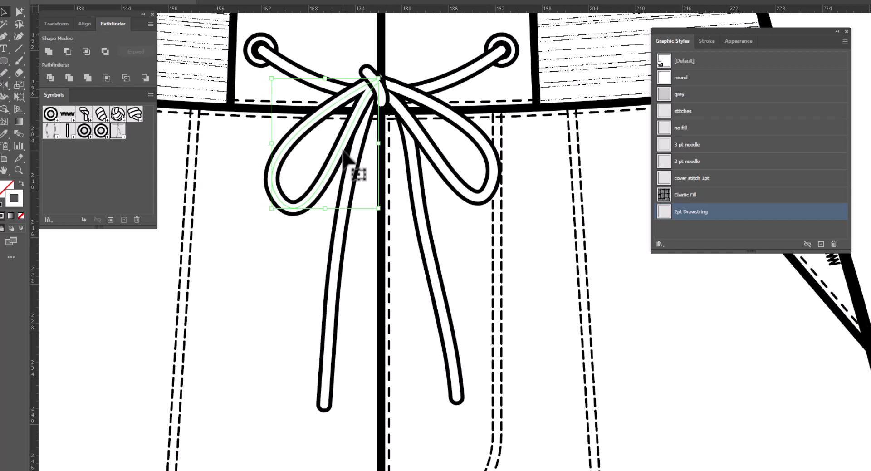
pyautogui.press('Right')
pyautogui.press('Right')
pyautogui.press('Right')
pyautogui.press('Right')
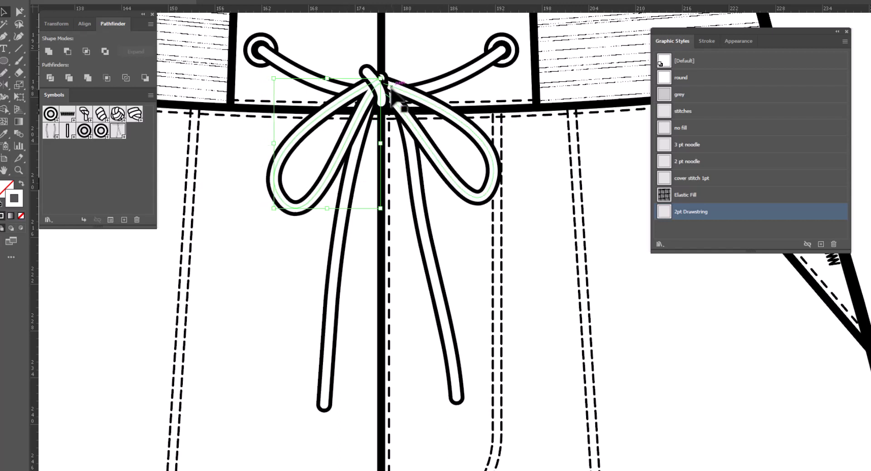
pyautogui.press('Right')
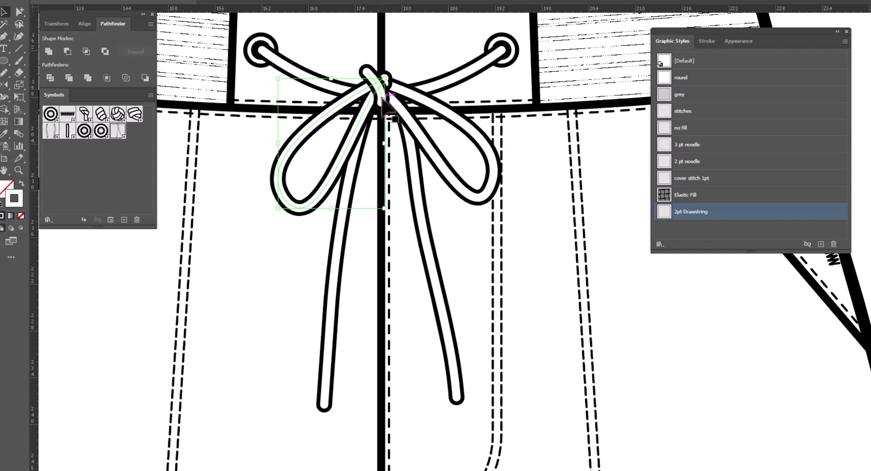
pyautogui.click(377, 89)
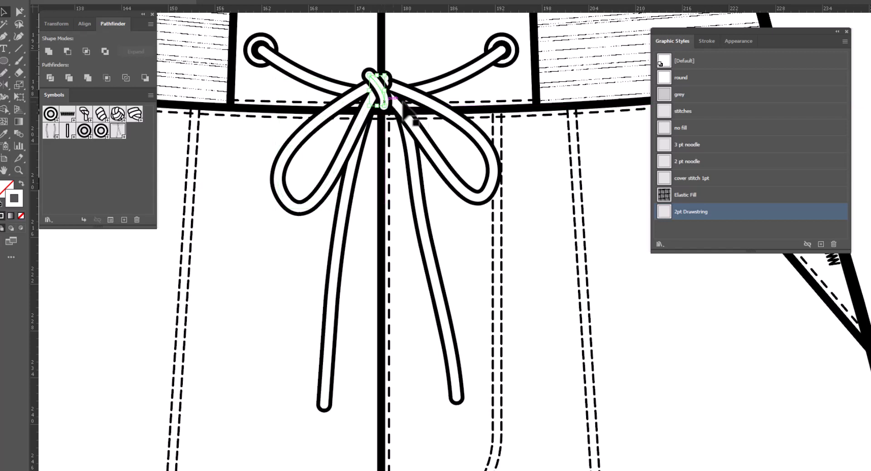
pyautogui.click(405, 72)
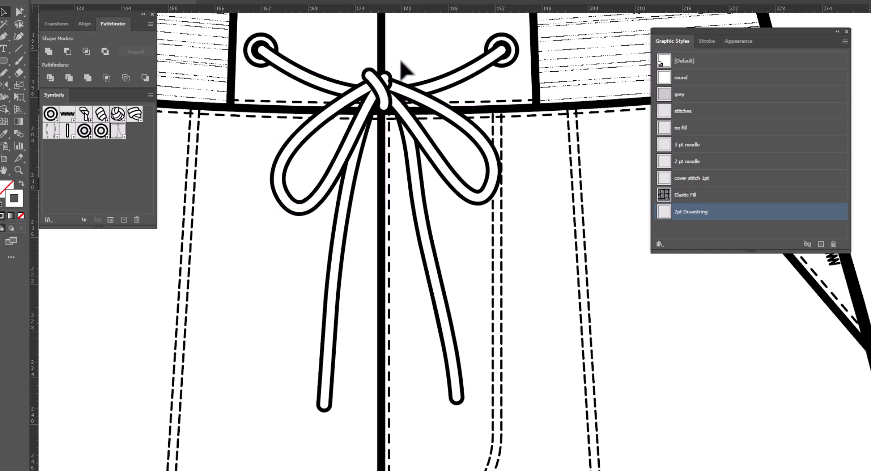
# Bring the right bow loop forward and move it slightly up and left so its tip tucks under the knot strand.
pyautogui.click(402, 90)
pyautogui.hotkey('ctrl', ']')
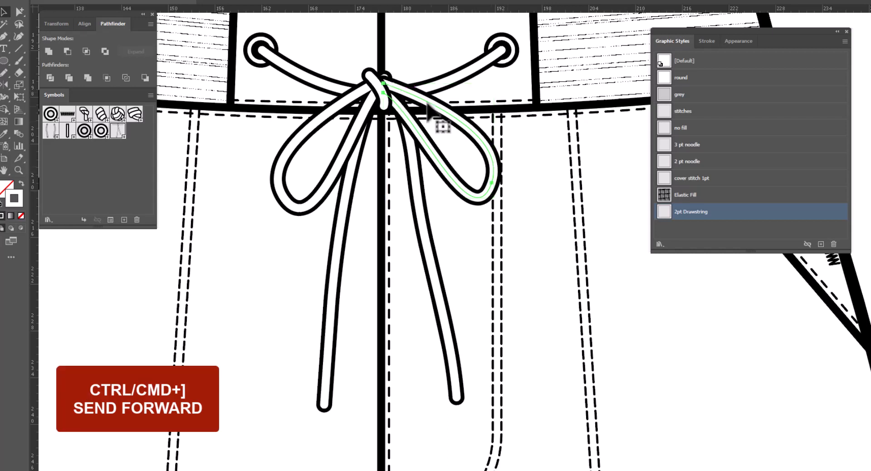
pyautogui.click(408, 89)
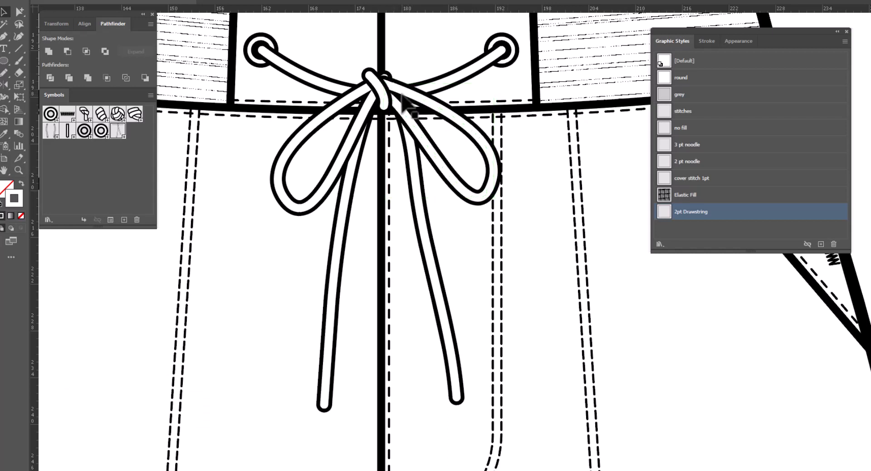
pyautogui.moveTo(408, 88); pyautogui.dragTo(398, 84)
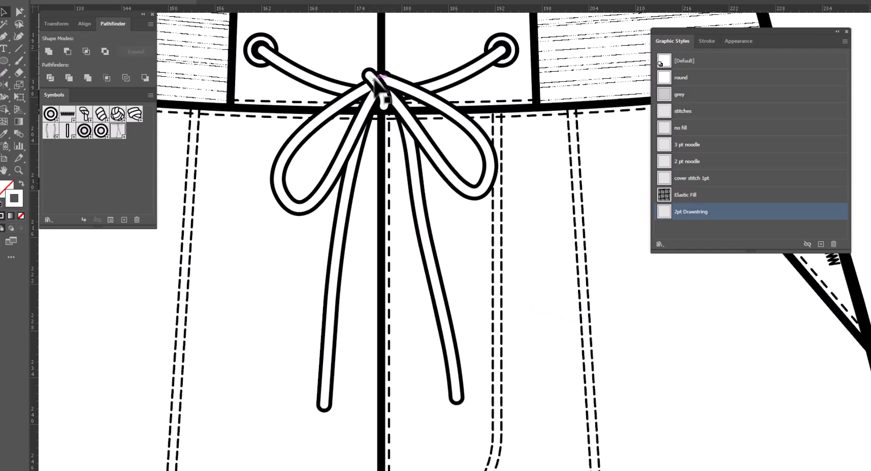
# Group the knot strand, both bow loops and the two hanging cords.
pyautogui.click(450, 118)
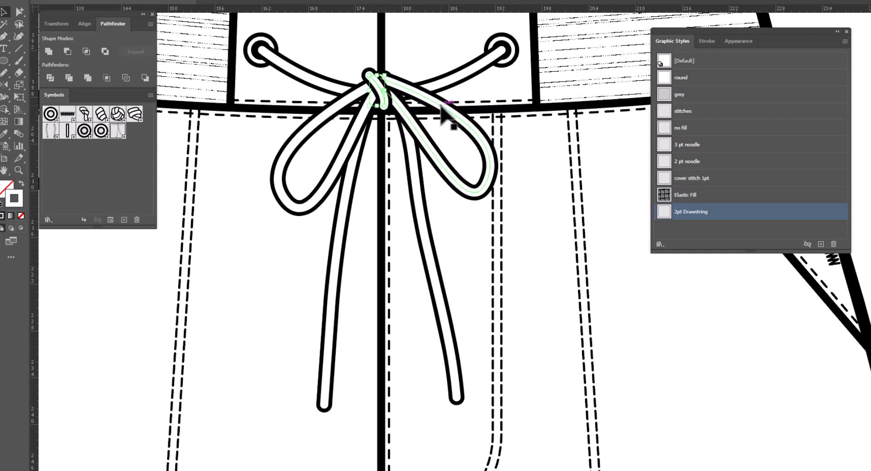
pyautogui.keyDown('shift'); pyautogui.click(348, 150); pyautogui.keyUp('shift')
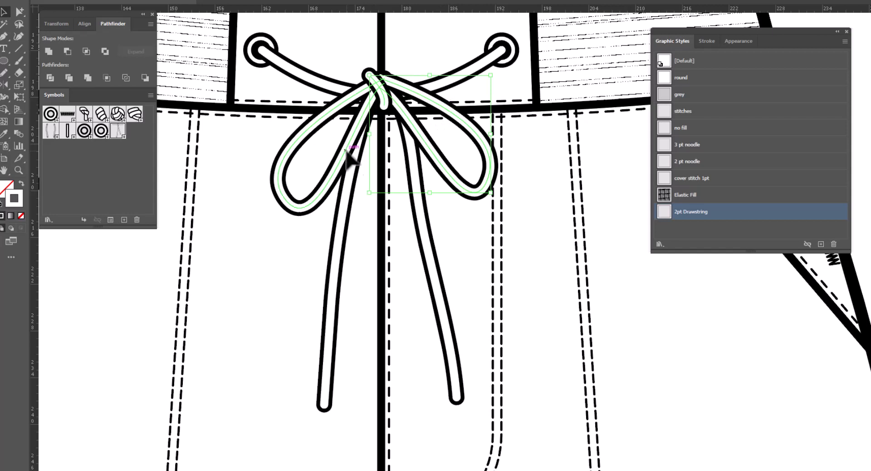
pyautogui.keyDown('shift'); pyautogui.click(349, 208); pyautogui.keyUp('shift')
pyautogui.keyDown('shift'); pyautogui.click(420, 205); pyautogui.keyUp('shift')
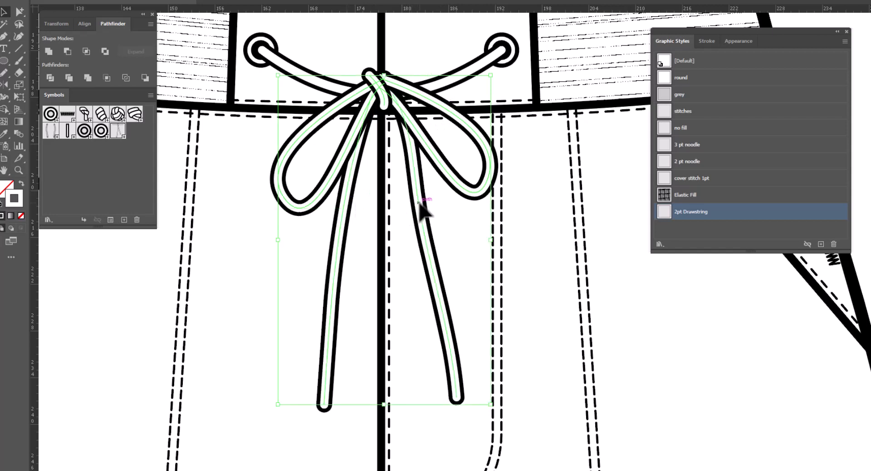
pyautogui.rightClick(419, 202)
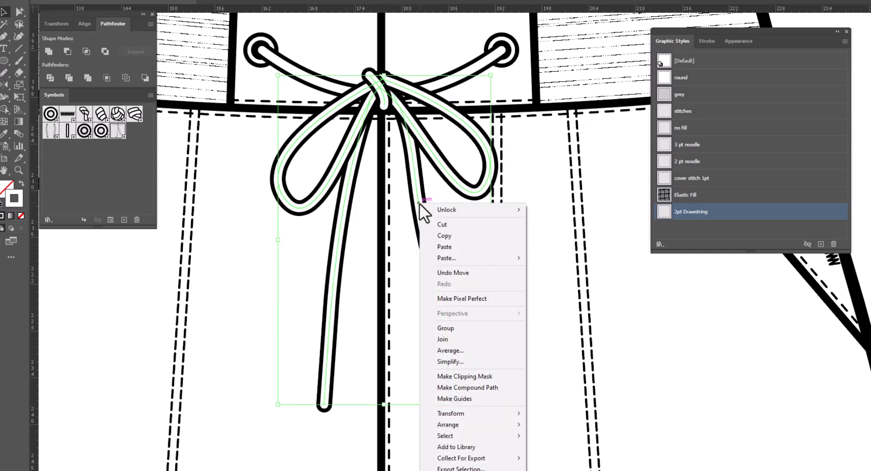
pyautogui.click(483, 330)
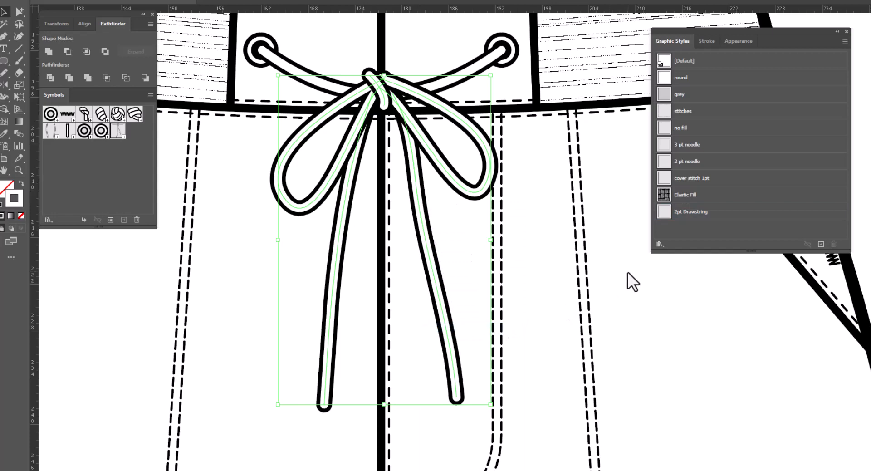
# Position the bow group vertically so its knot sits on the lowest part of the bowed cord between the eyelets.
pyautogui.press('Down')
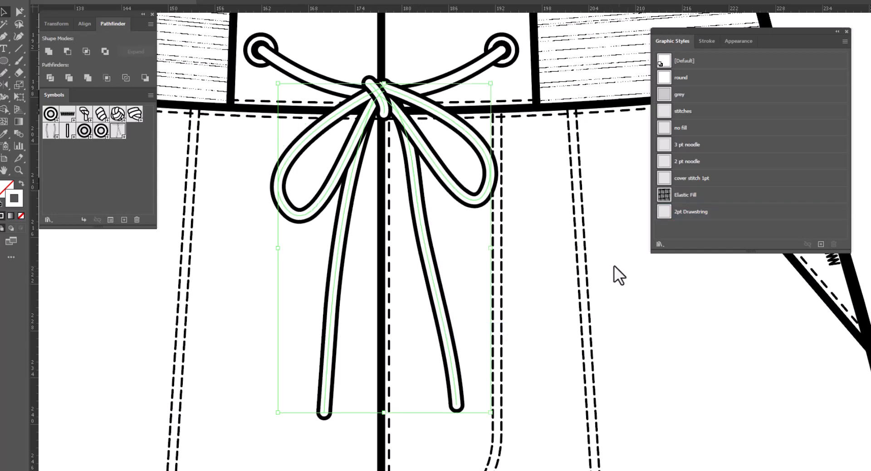
pyautogui.moveTo(383, 104); pyautogui.dragTo(383, 96)
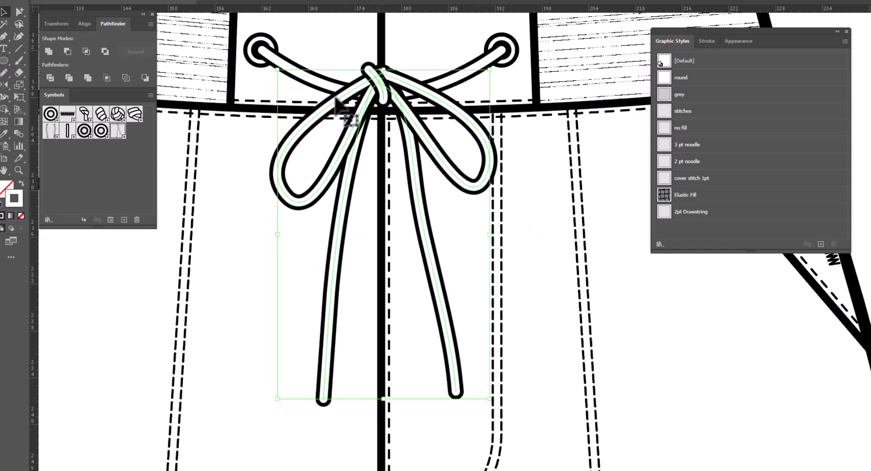
pyautogui.moveTo(384, 95); pyautogui.dragTo(383, 104)
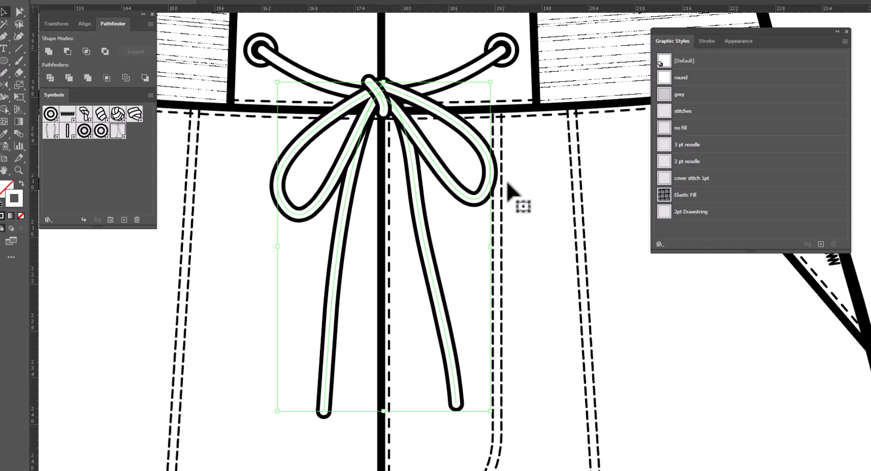
pyautogui.click(526, 233)
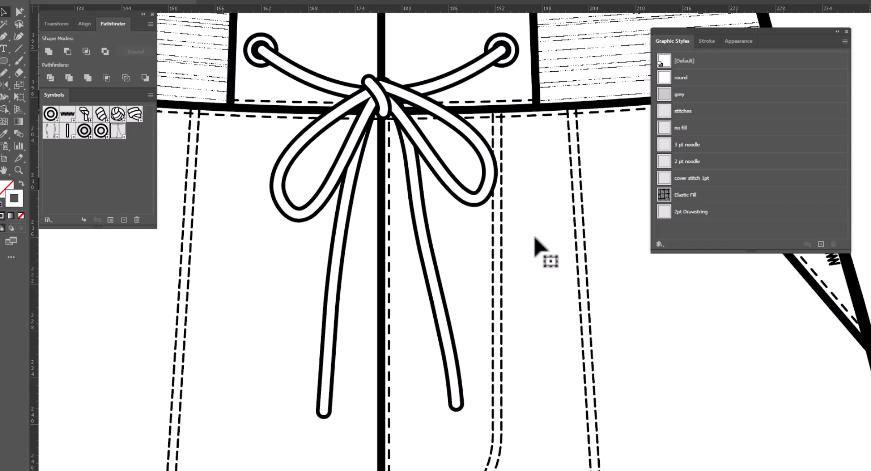
# Draw an upright rectangle about 1.43 pt wide and 5.74 pt tall below the right hanging cord's end, with a 0.5 pt stroke.
pyautogui.moveTo(534, 238); pyautogui.dragTo(541, 51)
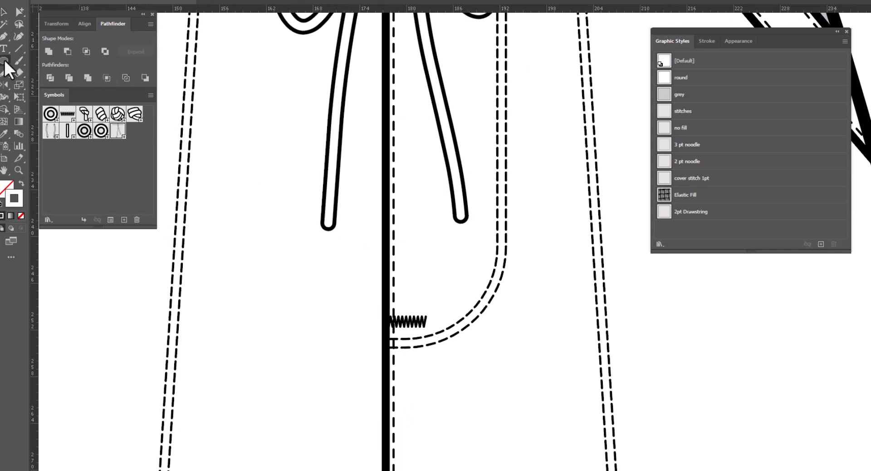
pyautogui.moveTo(5, 62); pyautogui.dragTo(57, 59)
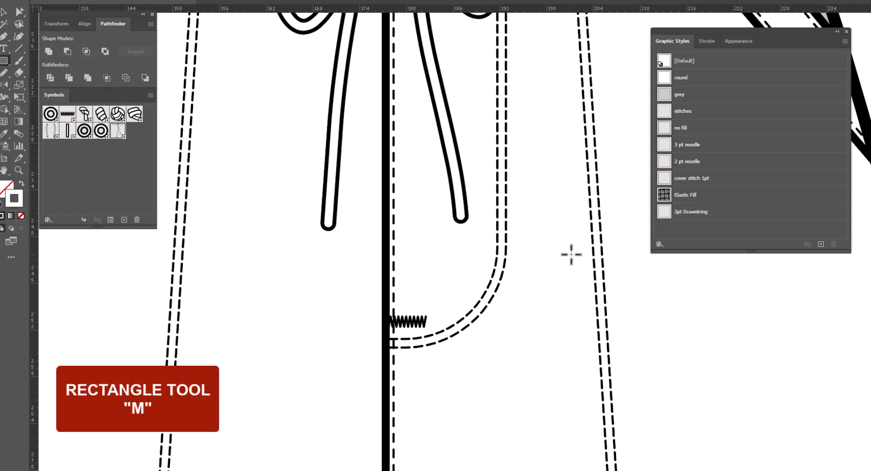
pyautogui.moveTo(458, 228); pyautogui.dragTo(469, 272)
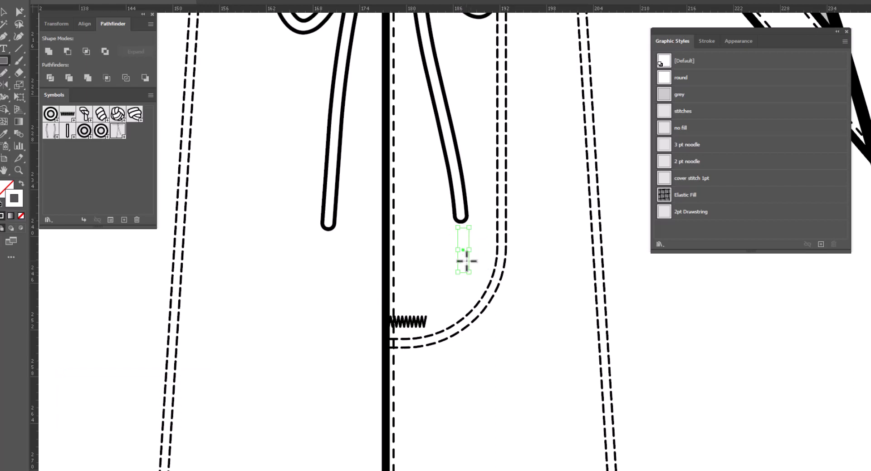
pyautogui.click(706, 41)
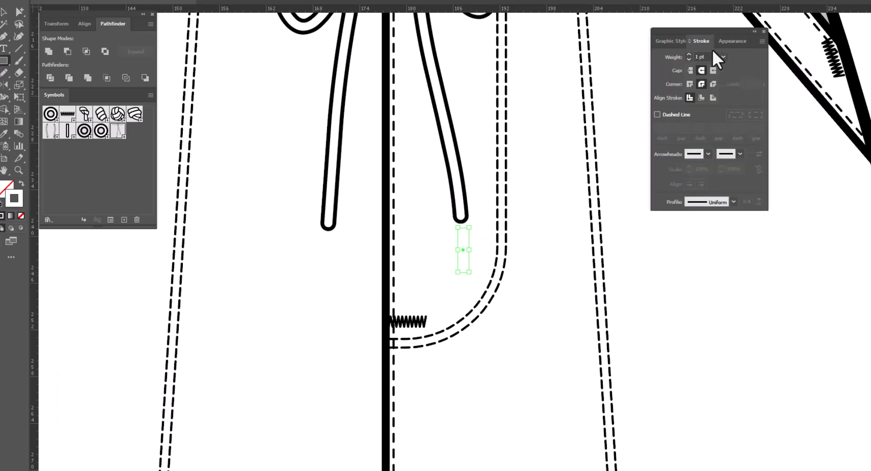
pyautogui.click(723, 57)
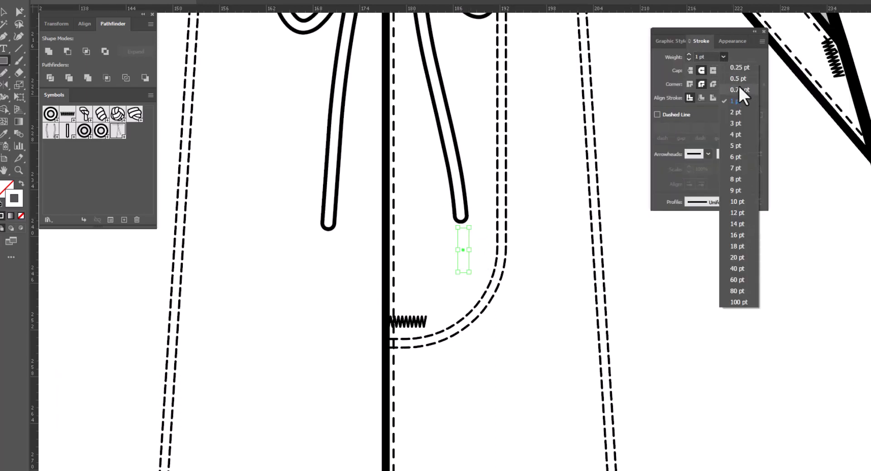
pyautogui.click(736, 78)
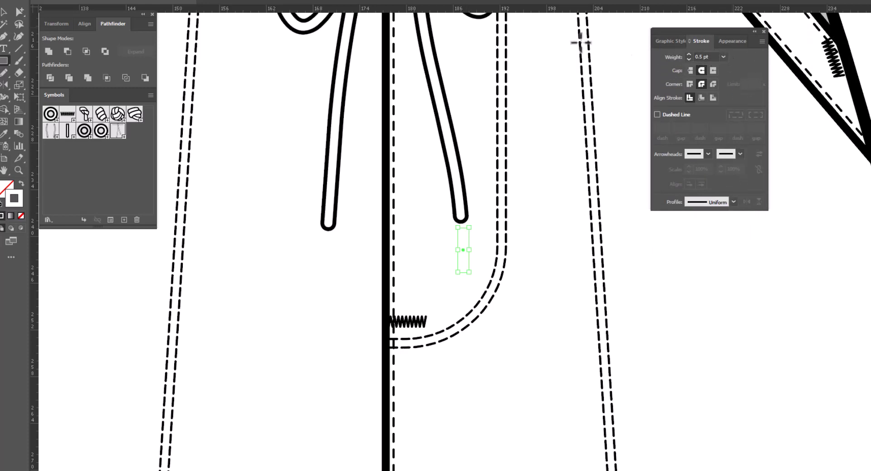
# Give the small rectangle a white fill and a black stroke, and leave it selected.
pyautogui.click(58, 18)
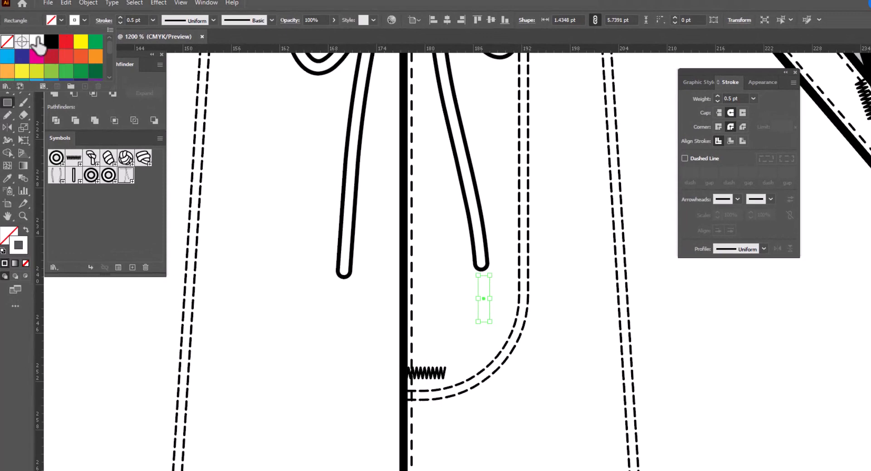
pyautogui.click(38, 40)
pyautogui.click(84, 19)
pyautogui.click(84, 19)
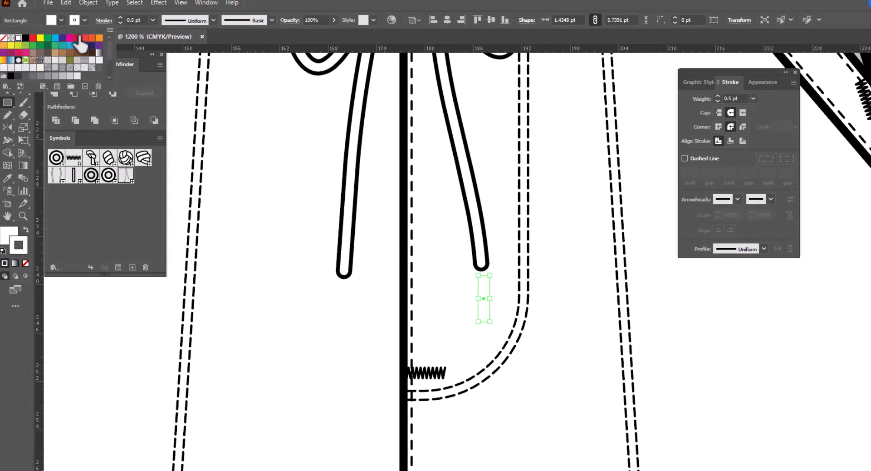
pyautogui.click(26, 39)
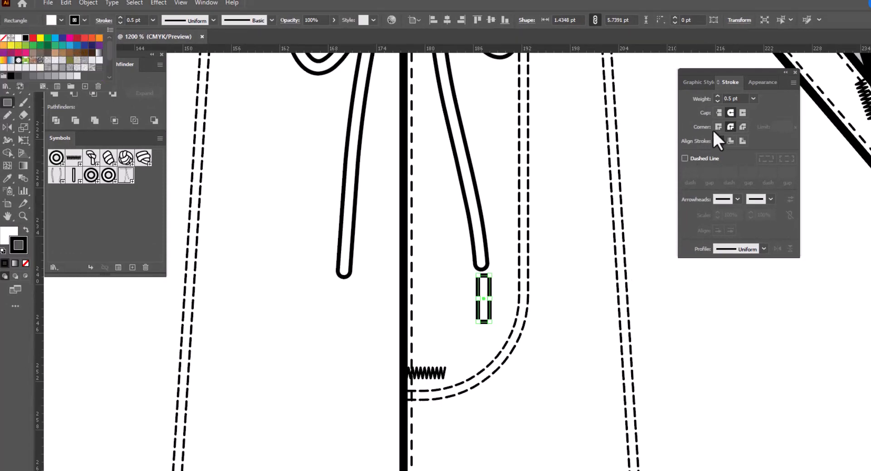
pyautogui.click(502, 290)
pyautogui.click(494, 295)
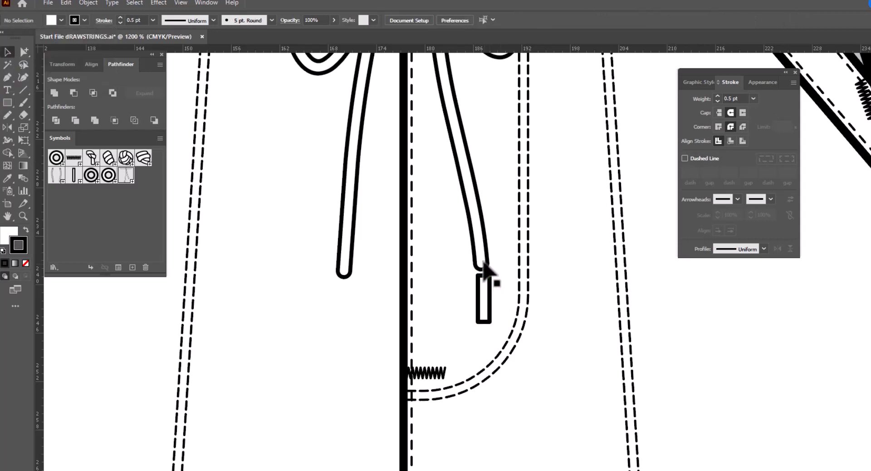
pyautogui.click(485, 299)
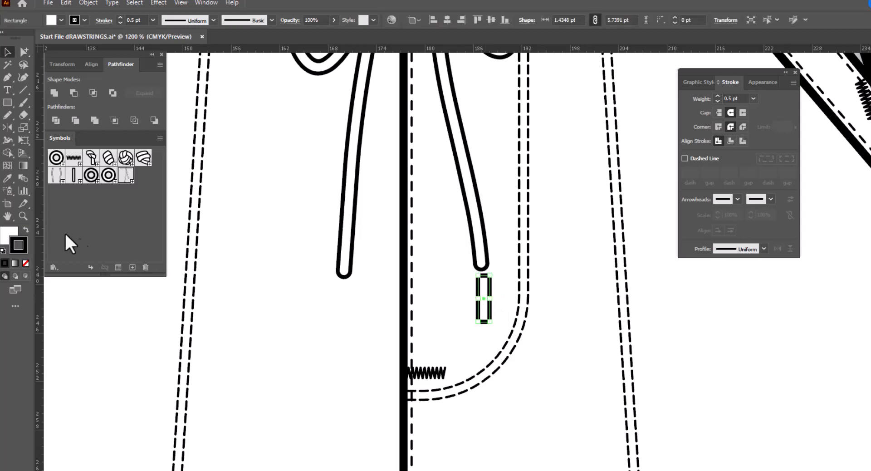
# Narrow the small rectangle to about 1.14 pt wide and bow its top and bottom edges downward with the Anchor Point tool.
pyautogui.click(26, 213)
pyautogui.moveTo(471, 266); pyautogui.dragTo(560, 302)
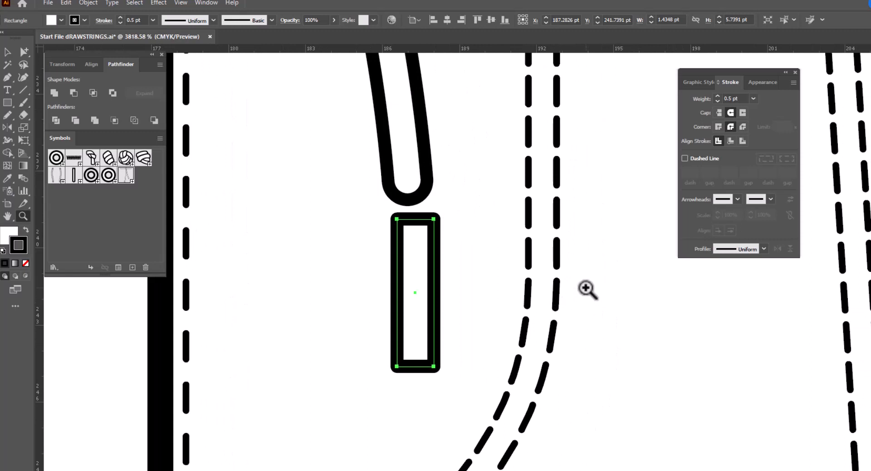
pyautogui.moveTo(433, 294); pyautogui.dragTo(427, 293)
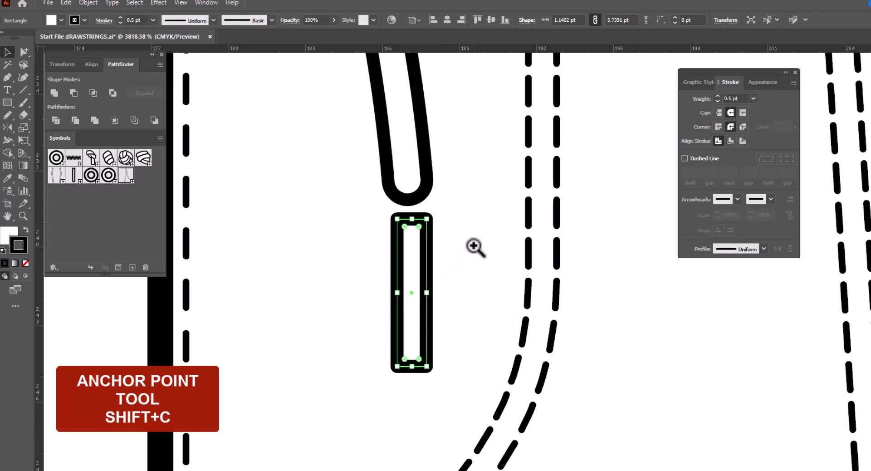
pyautogui.hotkey('shift', 'c')
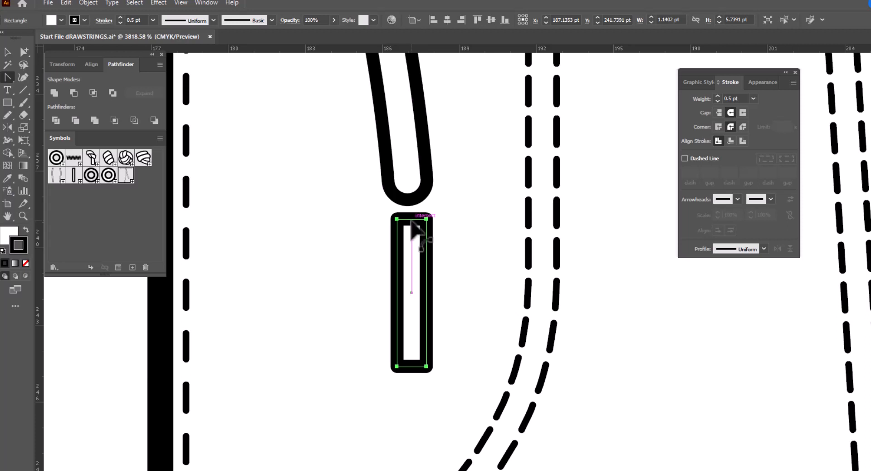
pyautogui.moveTo(412, 223); pyautogui.dragTo(414, 231)
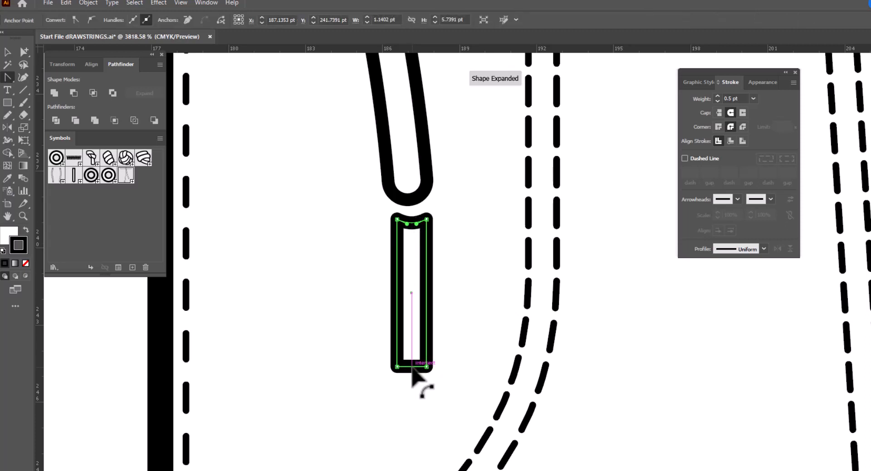
pyautogui.moveTo(412, 366); pyautogui.dragTo(413, 376)
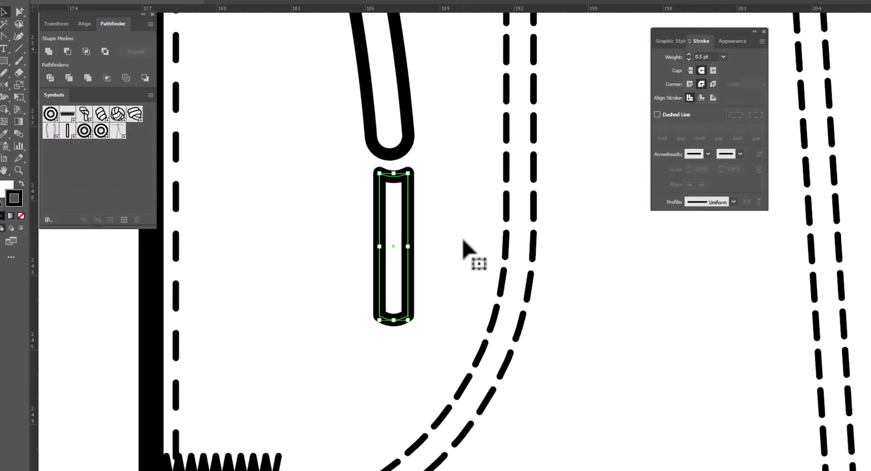
# Save the curved cord tip as a dynamic symbol named Aglet 2.
pyautogui.moveTo(394, 236); pyautogui.dragTo(110, 167)
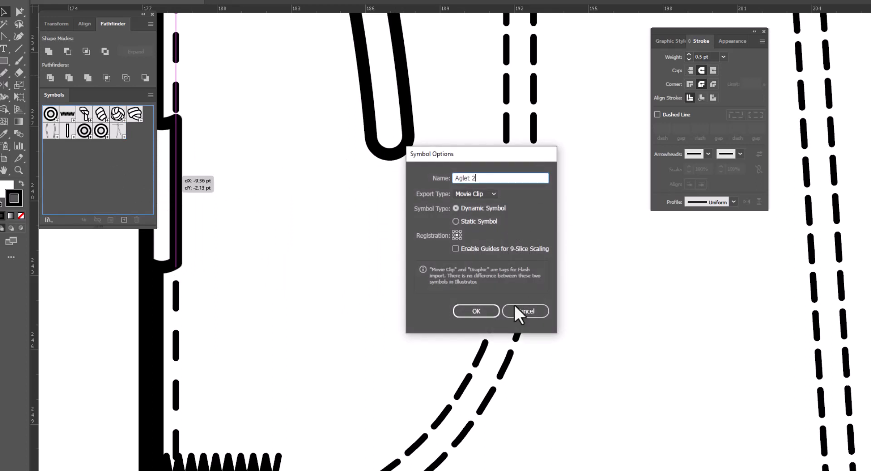
pyautogui.click(467, 312)
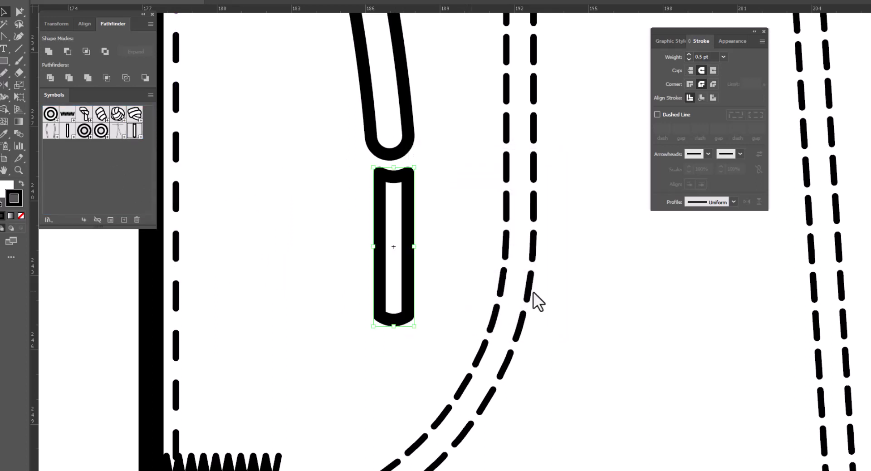
# Move the aglet up against the right hanging cord's end and rotate it about its upper-left corner to follow the cord's slant.
pyautogui.press('Up')
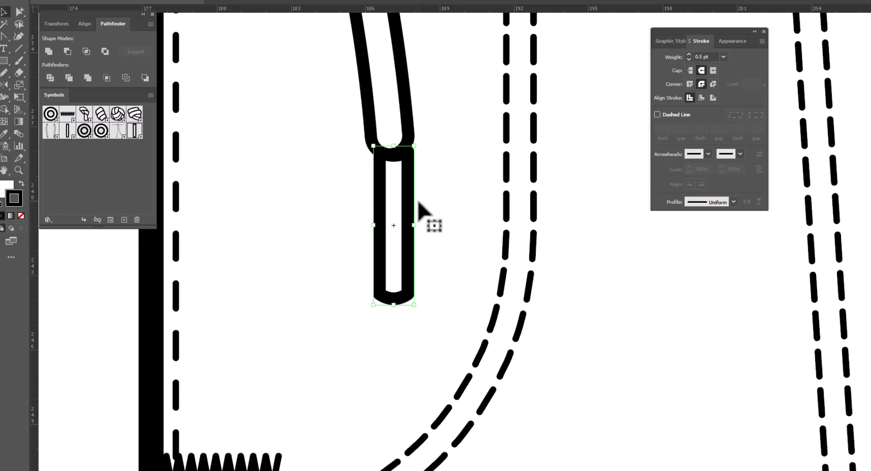
pyautogui.press('r')
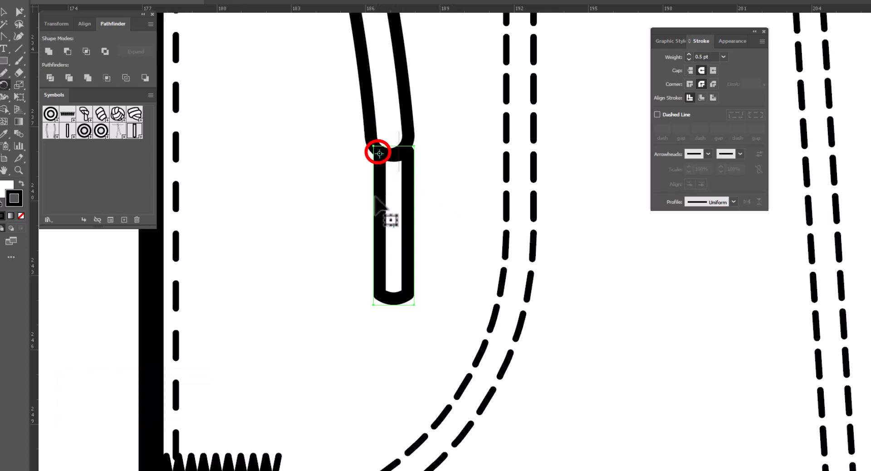
pyautogui.moveTo(355, 233); pyautogui.dragTo(364, 225)
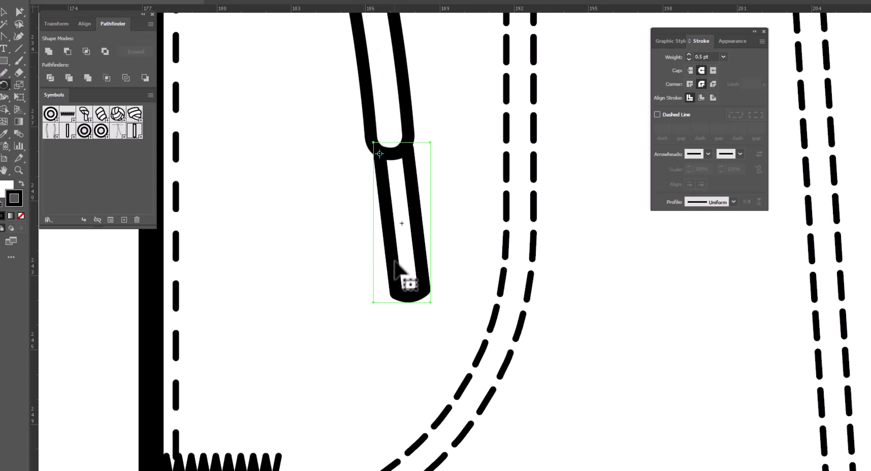
# Place a second instance of the Aglet 2 symbol upright on the left hanging cord's end, then deselect it.
pyautogui.hotkey('ctrl', '-')
pyautogui.hotkey('ctrl', '-')
pyautogui.hotkey('ctrl', '-')
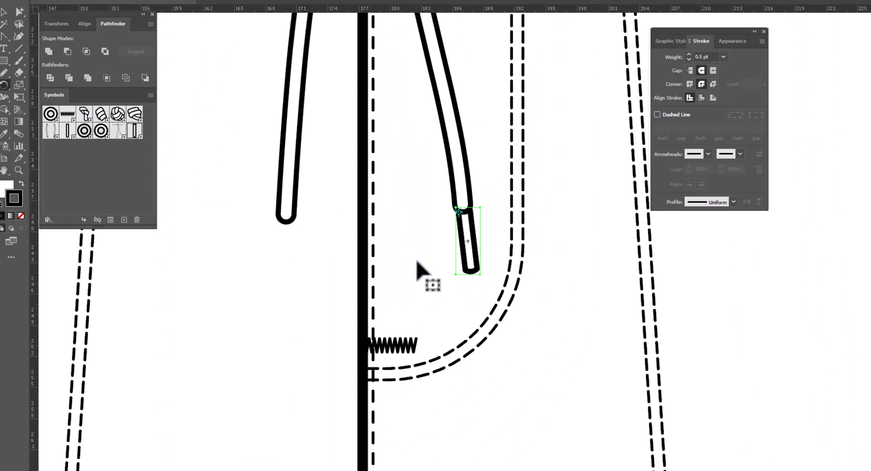
pyautogui.click(4, 11)
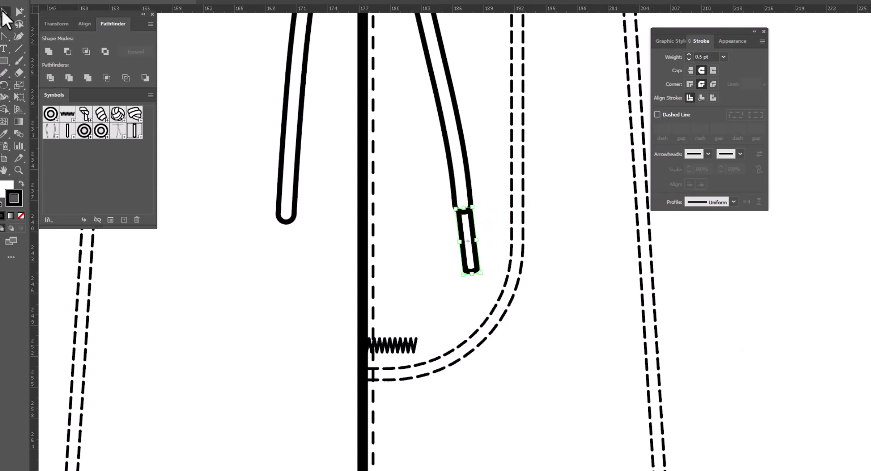
pyautogui.click(174, 77)
pyautogui.moveTo(135, 135); pyautogui.dragTo(148, 144)
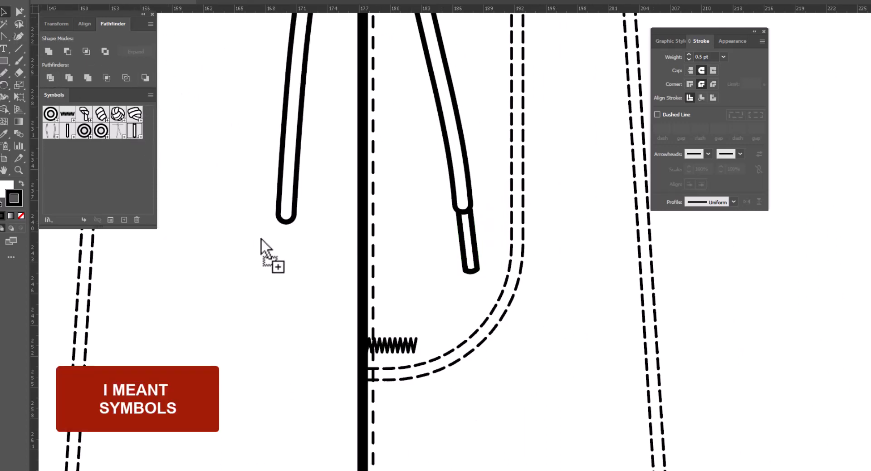
pyautogui.moveTo(287, 262)
pyautogui.mouseDown()
pyautogui.moveTo(287, 253)
pyautogui.moveTo(290, 260)
pyautogui.mouseUp()
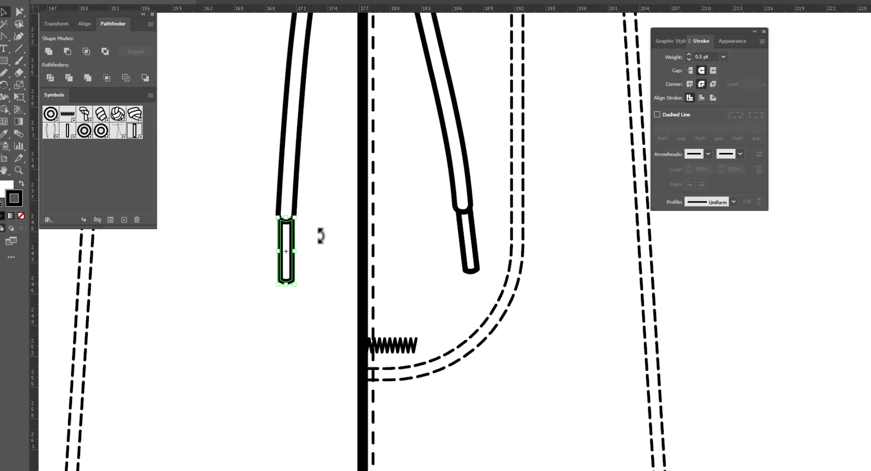
pyautogui.click(315, 219)
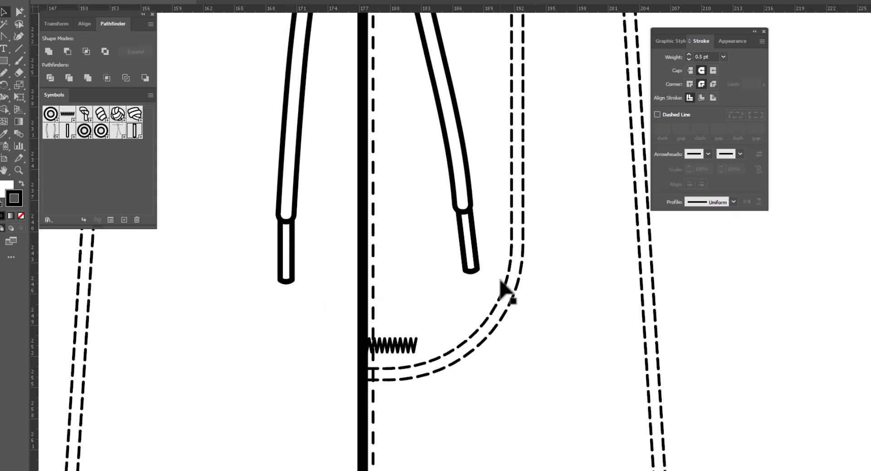
# Save the grouped bow drawstring with both aglets as a new dynamic symbol and remove its instance from the pants.
pyautogui.scroll(-4, 515, 284)
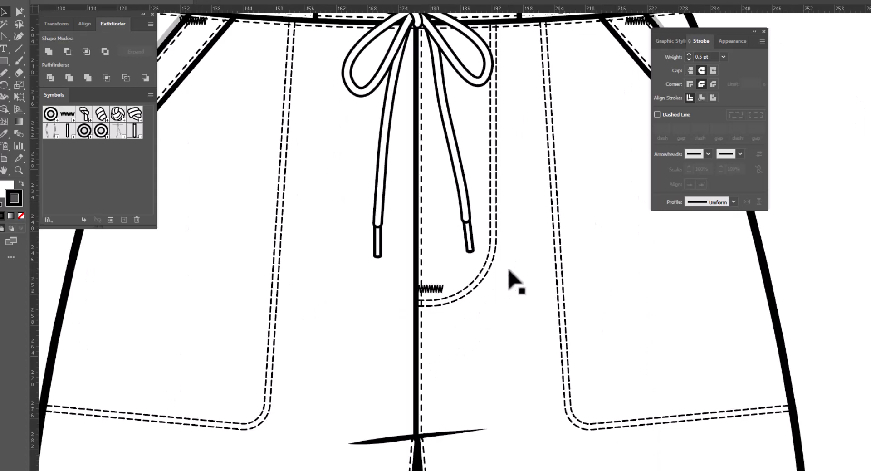
pyautogui.scroll(-2, 514, 284)
pyautogui.moveTo(513, 280); pyautogui.dragTo(478, 269)
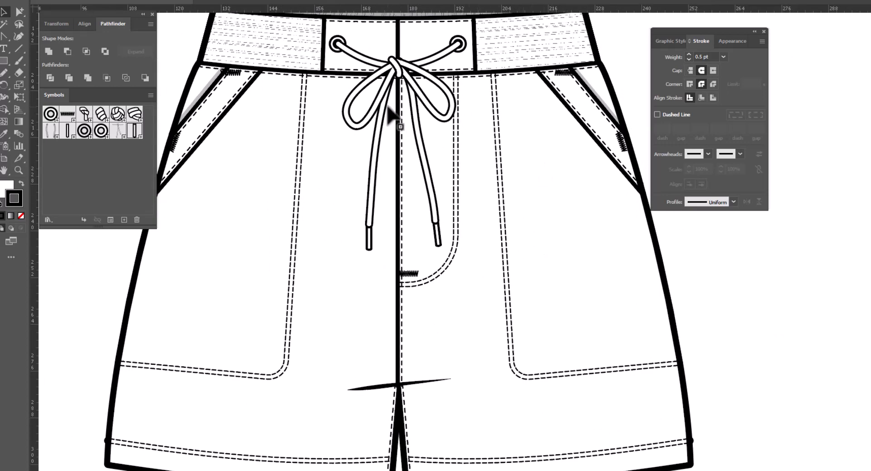
pyautogui.moveTo(316, 27); pyautogui.dragTo(548, 310)
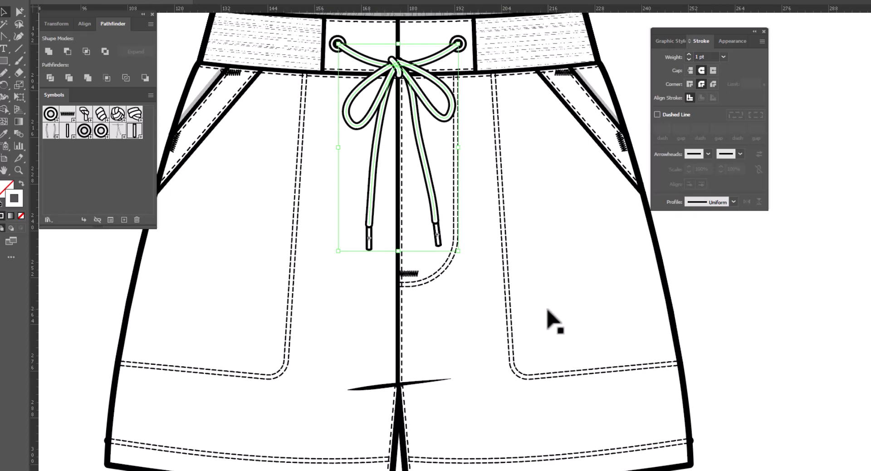
pyautogui.press('a')
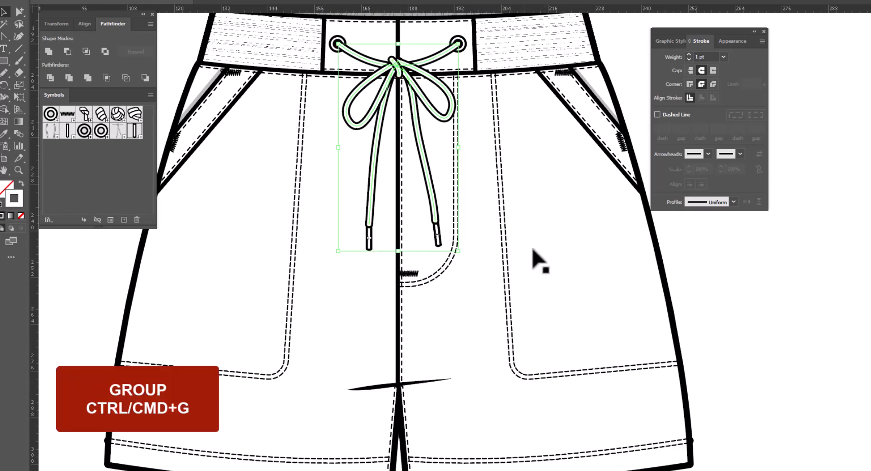
pyautogui.moveTo(404, 86); pyautogui.dragTo(96, 168)
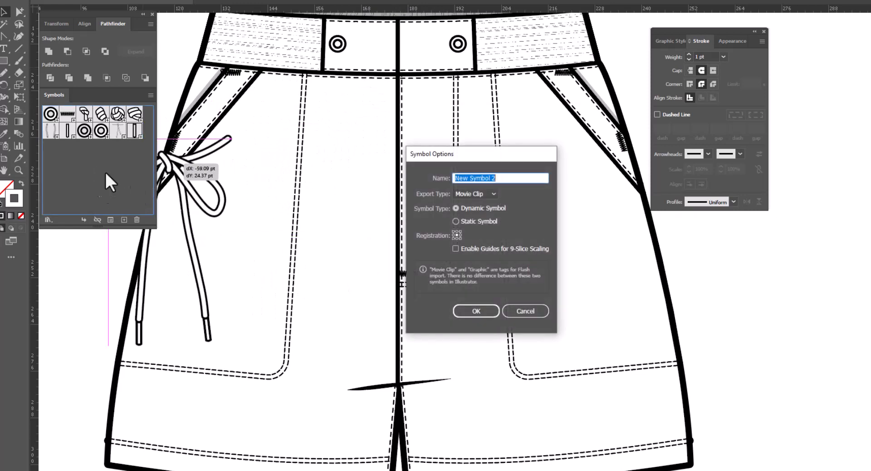
pyautogui.click(481, 314)
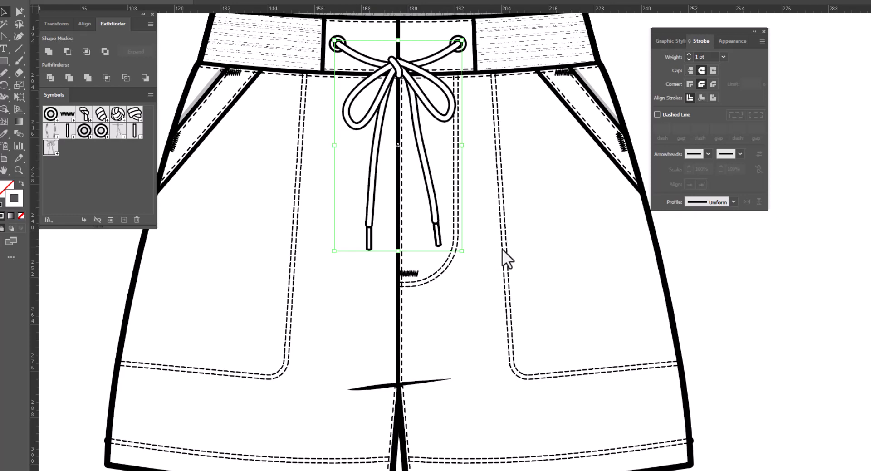
pyautogui.press('Delete')
# Draw an angled cord from the left eyelet toward the centre front and down, with the 2pt Drawstring graphic style.
pyautogui.press('p')
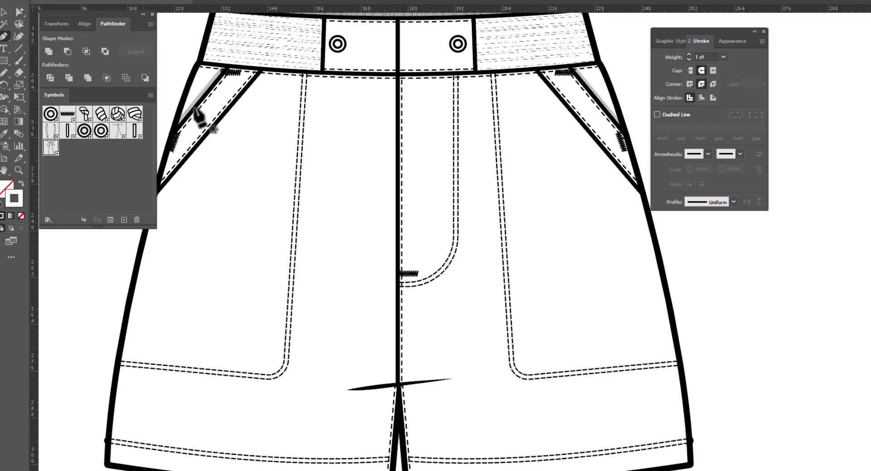
pyautogui.click(338, 44)
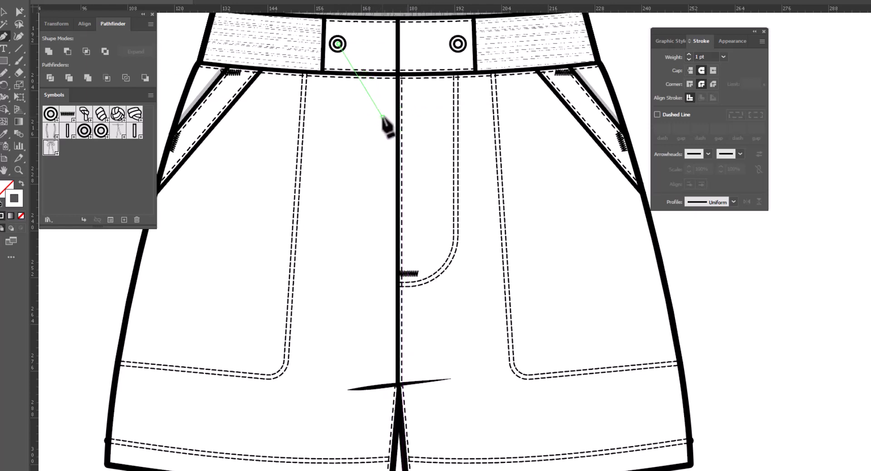
pyautogui.click(382, 117)
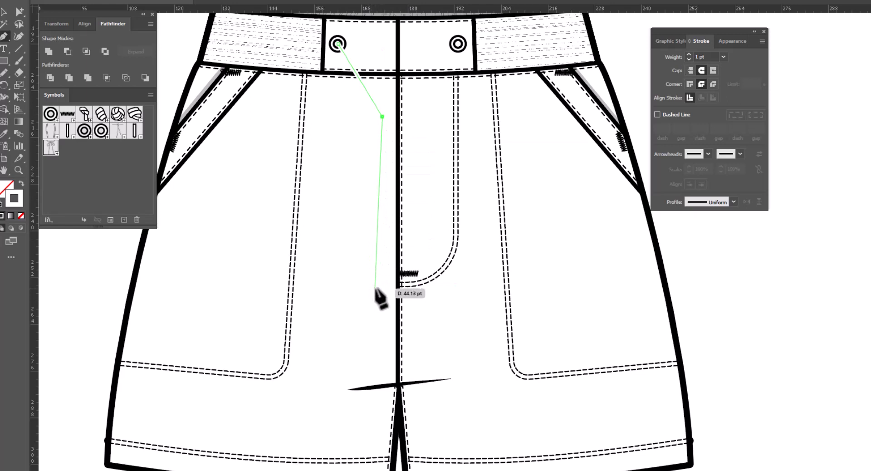
pyautogui.click(671, 42)
pyautogui.click(732, 218)
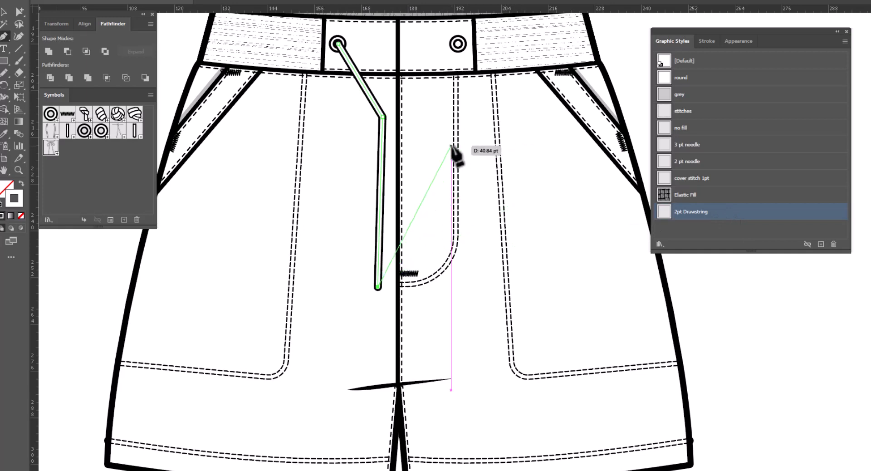
pyautogui.press('Escape')
# Draw a second cord from the right eyelet, bending down beside the first and ending slightly lower, with the 2pt Drawstring style.
pyautogui.click(458, 44)
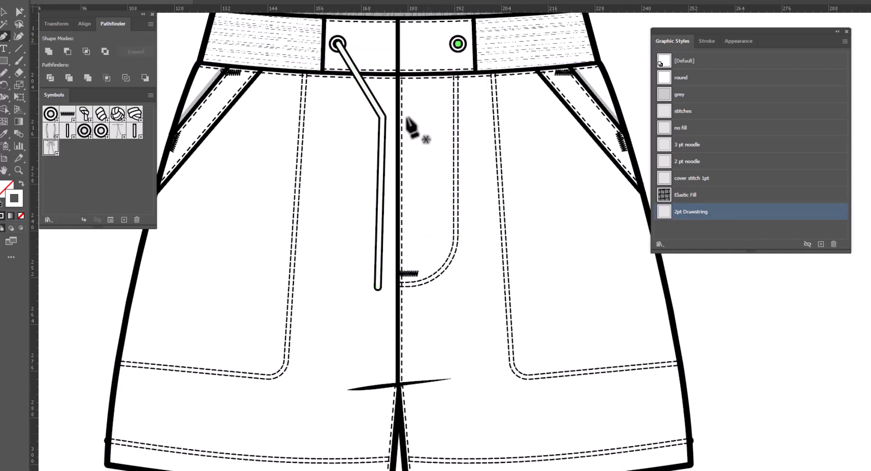
pyautogui.click(391, 117)
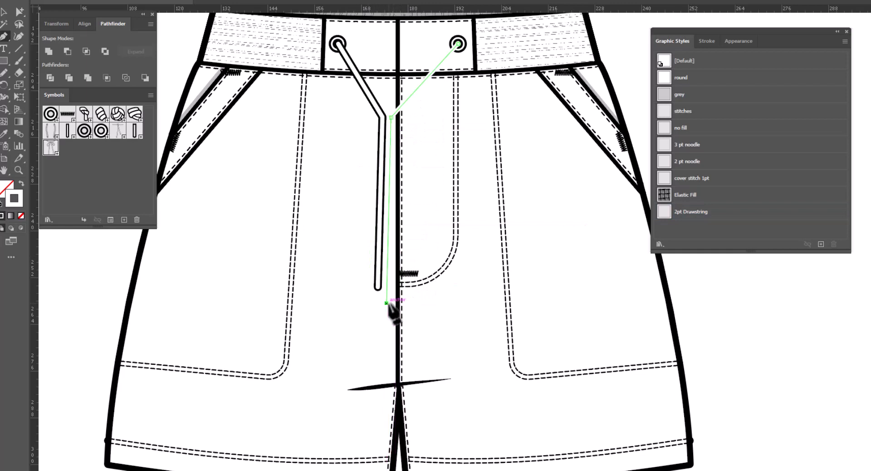
pyautogui.click(386, 302)
pyautogui.click(698, 222)
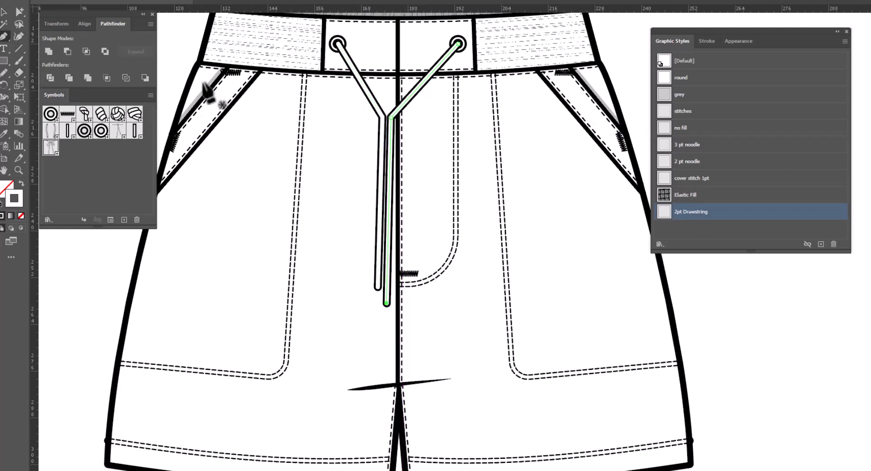
# Round the bend of both hanging cords into soft curves using their corner anchor points.
pyautogui.press('a')
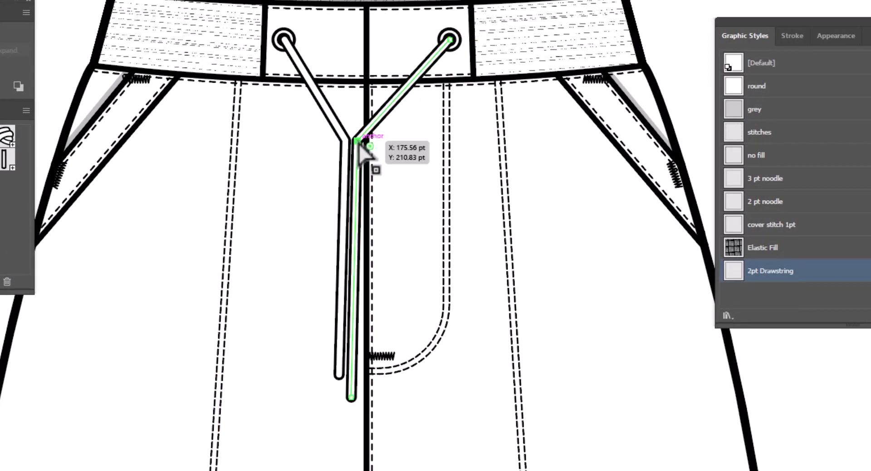
pyautogui.click(358, 142)
pyautogui.moveTo(370, 149); pyautogui.dragTo(415, 196)
pyautogui.click(345, 142)
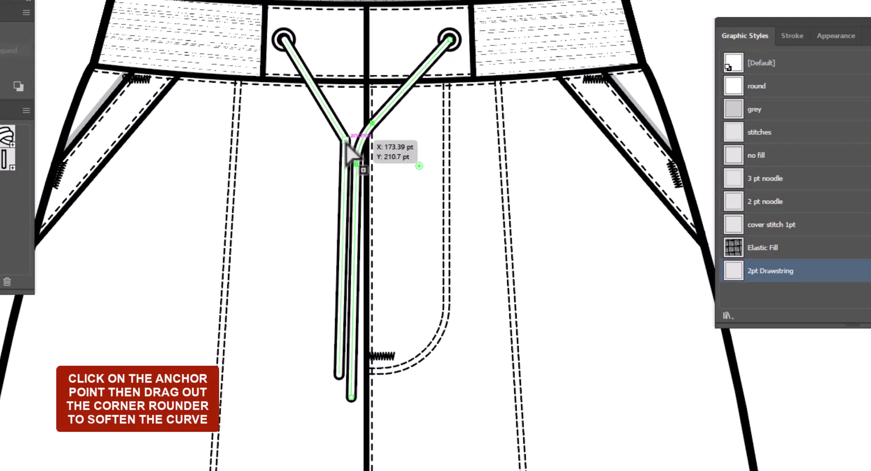
pyautogui.moveTo(332, 149); pyautogui.dragTo(326, 277)
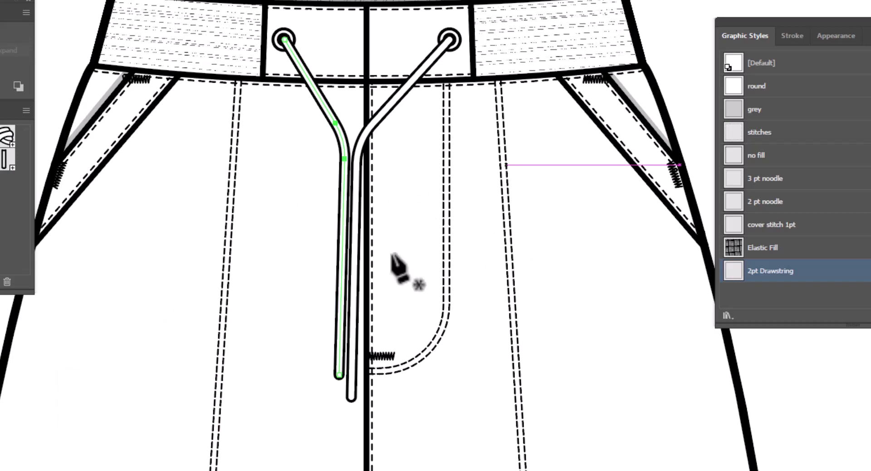
# Draw a short curved strand across both cords at their bends and apply the 2pt Drawstring style to it.
pyautogui.click(336, 148)
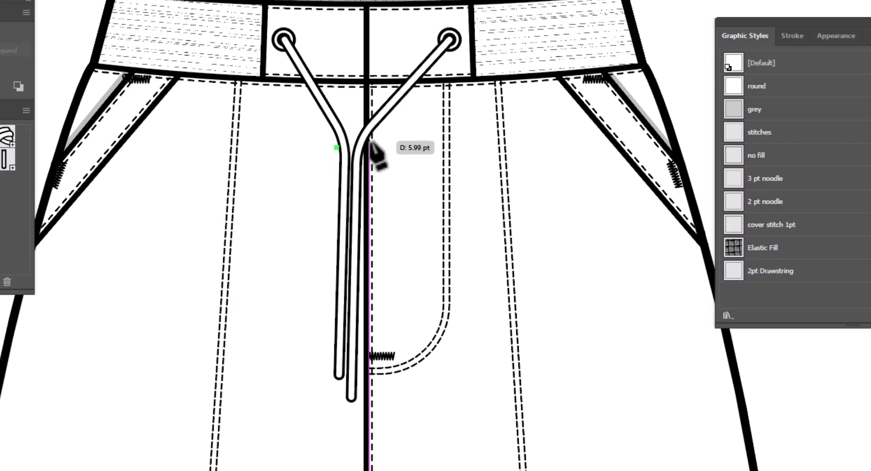
pyautogui.moveTo(368, 141); pyautogui.dragTo(375, 144)
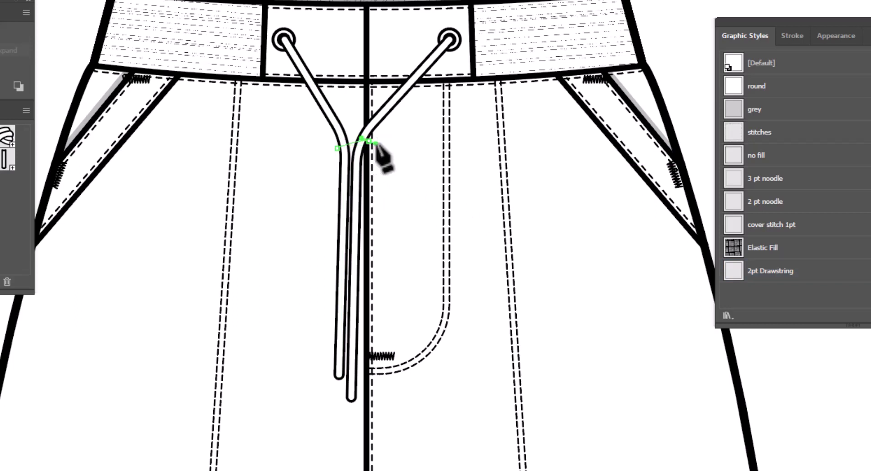
pyautogui.click(788, 271)
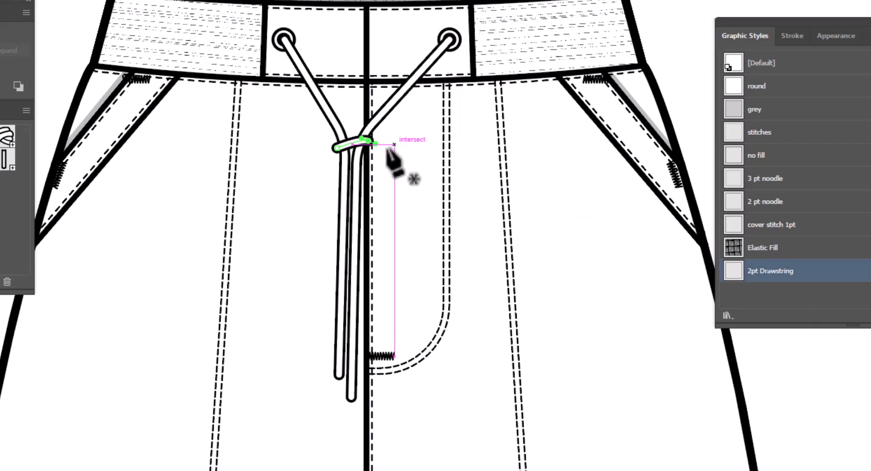
# Draw a second curved strand just below the first across the cords with the 2pt Drawstring style, and group both strands.
pyautogui.click(337, 156)
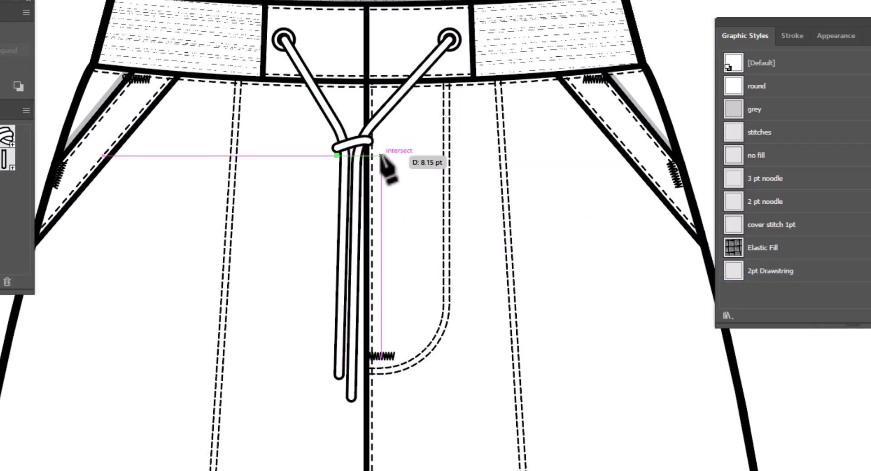
pyautogui.moveTo(376, 148); pyautogui.dragTo(387, 148)
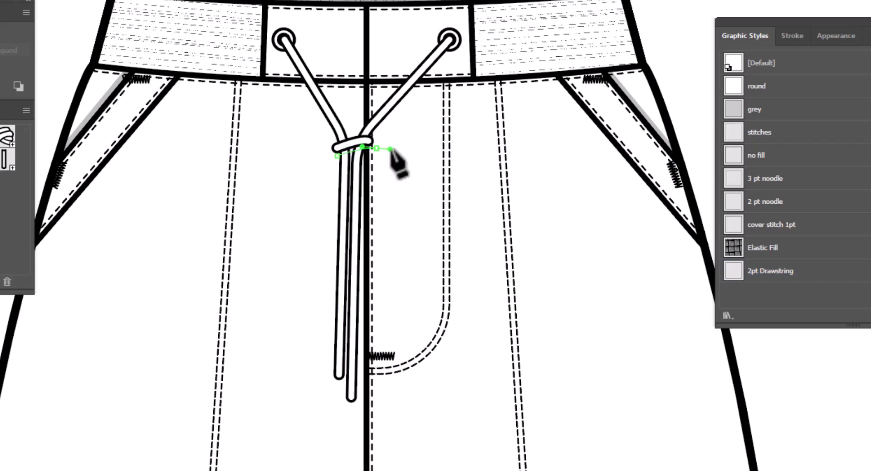
pyautogui.click(778, 272)
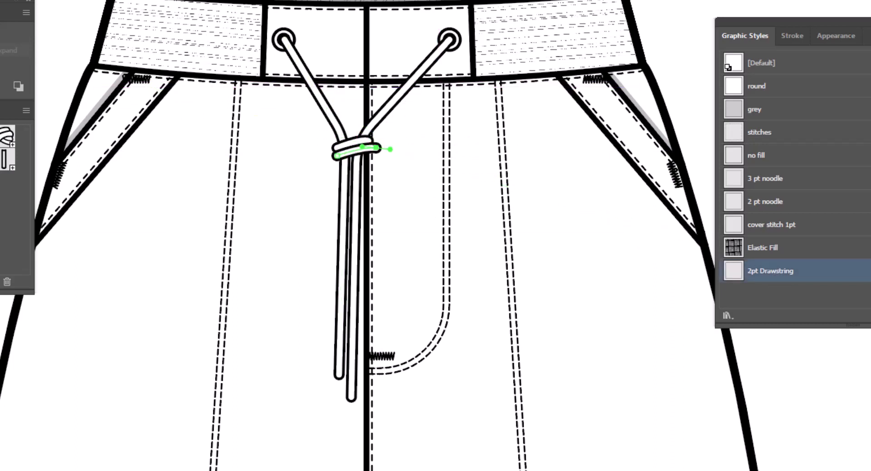
pyautogui.press('v')
pyautogui.hotkey('ctrl', 'g')
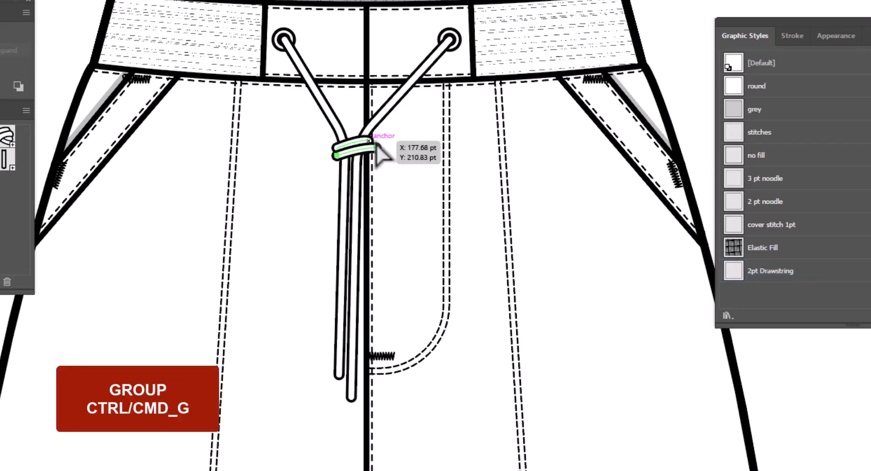
# Paste a copy of the grouped strands behind the original and rotate it clockwise about the knot's left end so it slopes downward.
pyautogui.hotkey('ctrl', 'c')
pyautogui.hotkey('ctrl', '+')
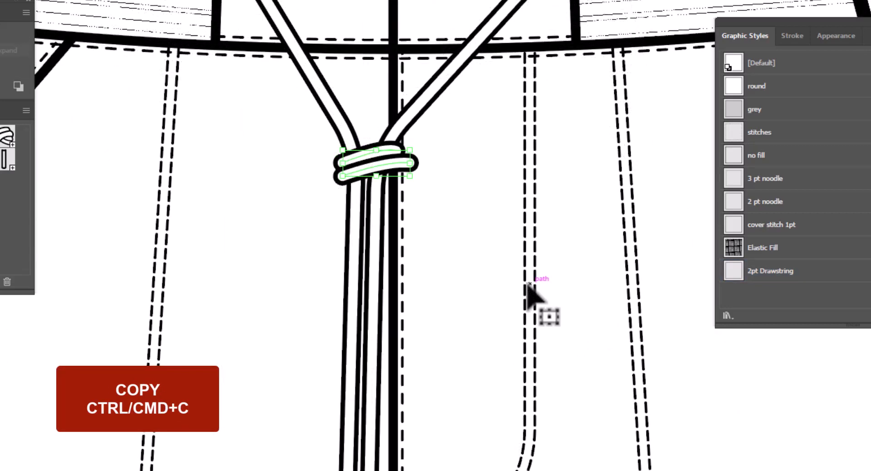
pyautogui.hotkey('ctrl', 'b')
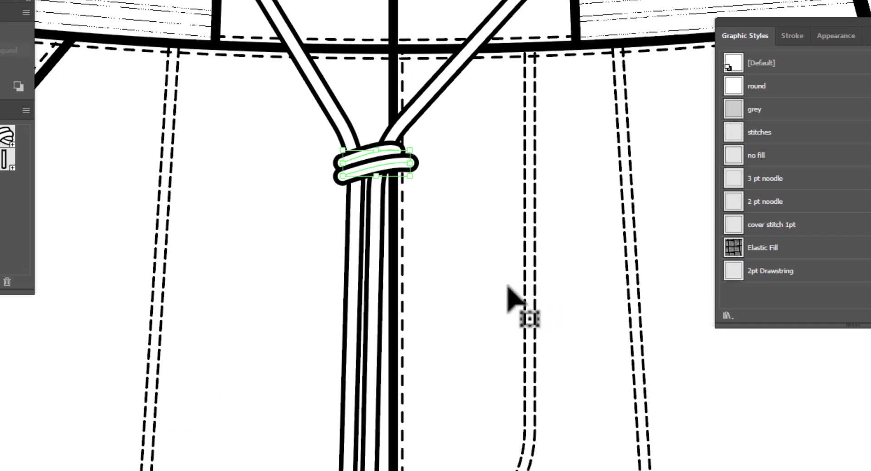
pyautogui.press('r')
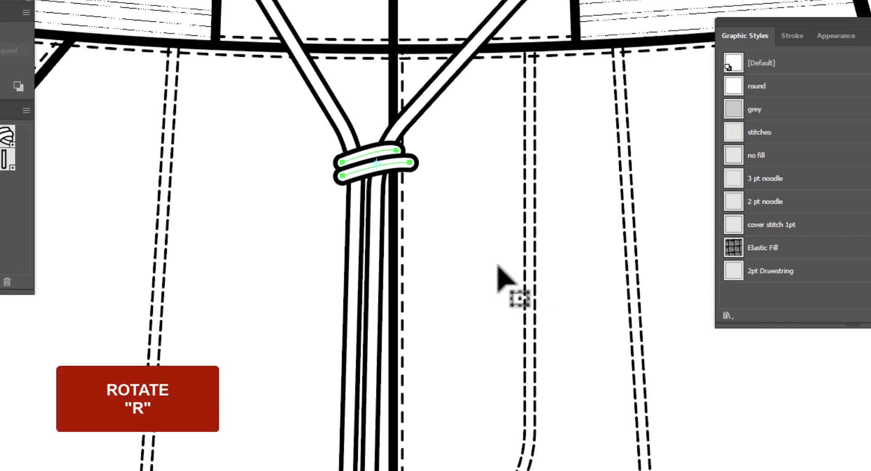
pyautogui.click(334, 171)
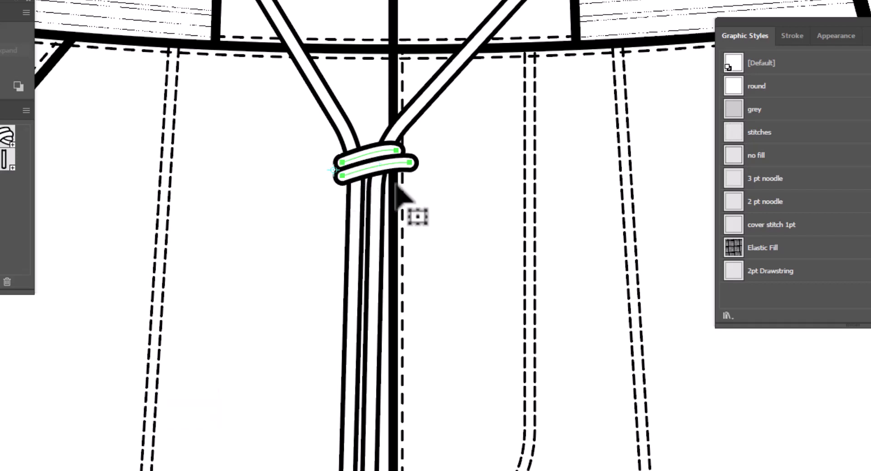
pyautogui.moveTo(439, 203); pyautogui.dragTo(418, 255)
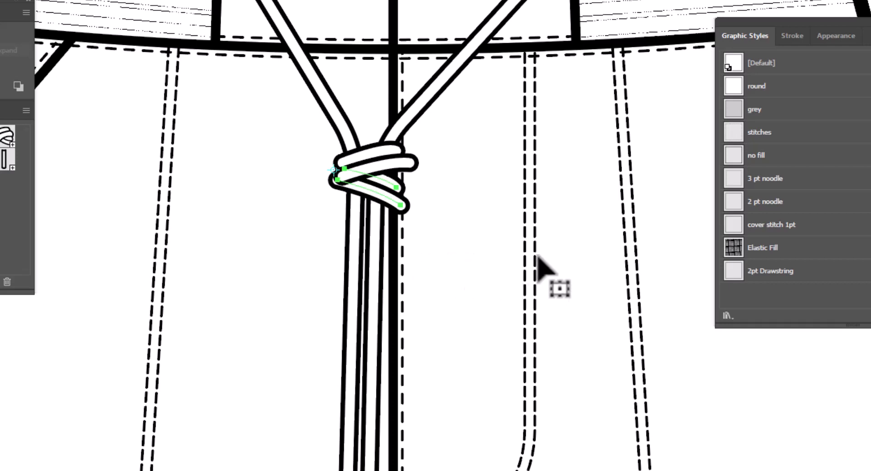
# Nudge the rotated strand pair right and slightly up so its left ends tuck behind the front strands of the knot.
pyautogui.press('v')
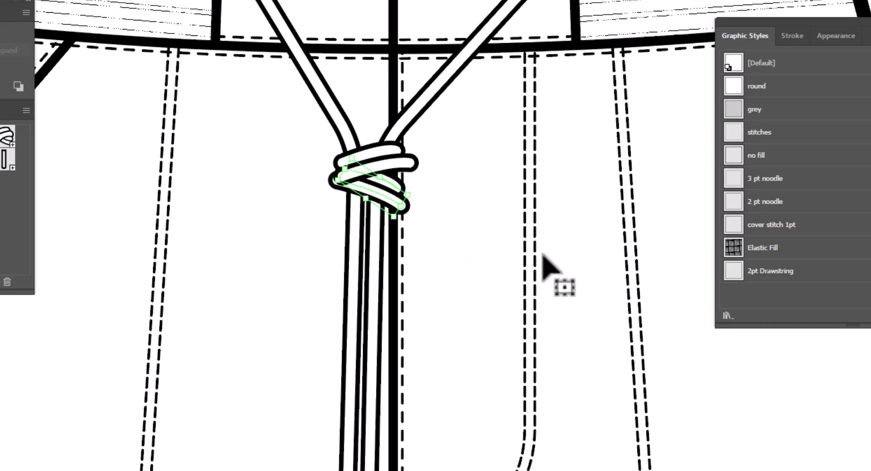
pyautogui.press('Right')
pyautogui.press('Right')
pyautogui.press('Right')
pyautogui.press('Right')
pyautogui.press('Right')
pyautogui.press('Right')
pyautogui.press('Right')
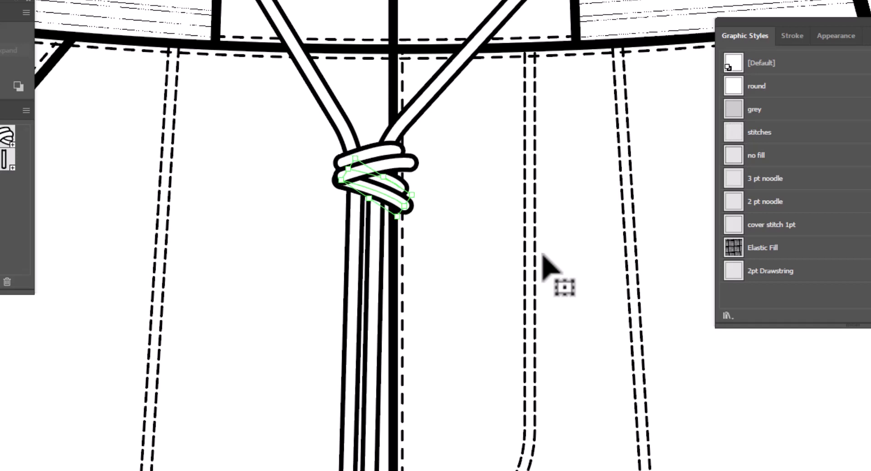
pyautogui.press('Right')
pyautogui.press('Right')
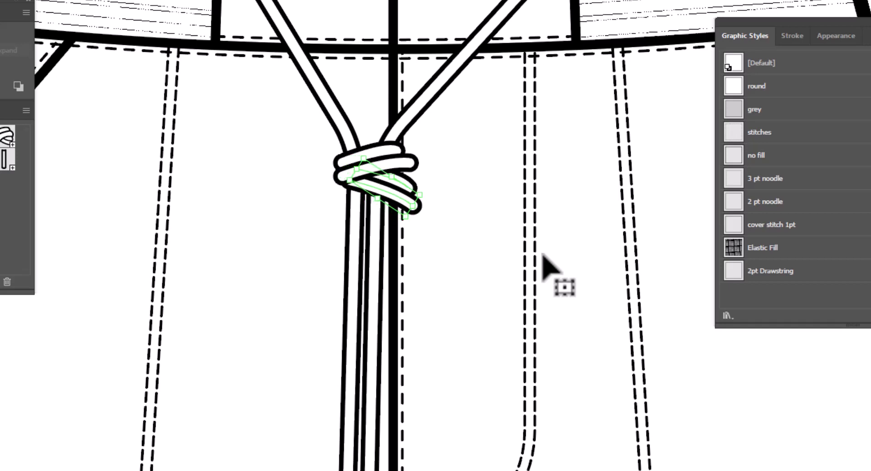
pyautogui.press('Up')
pyautogui.press('Up')
pyautogui.press('Up')
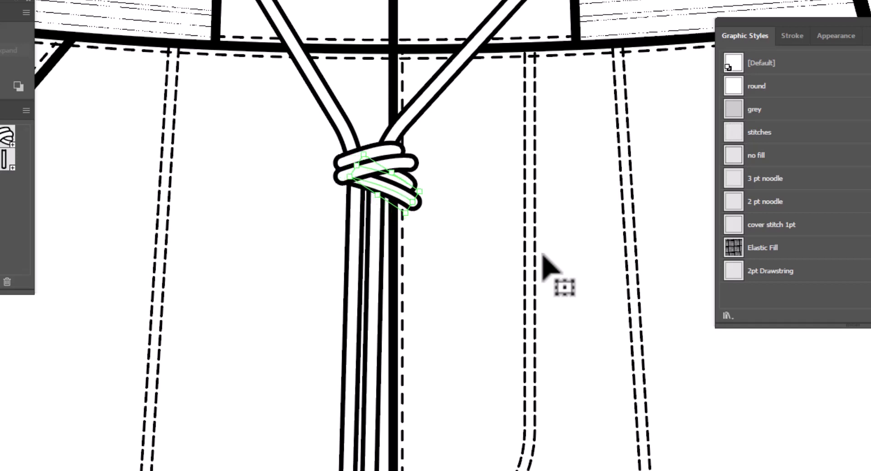
pyautogui.press('Up')
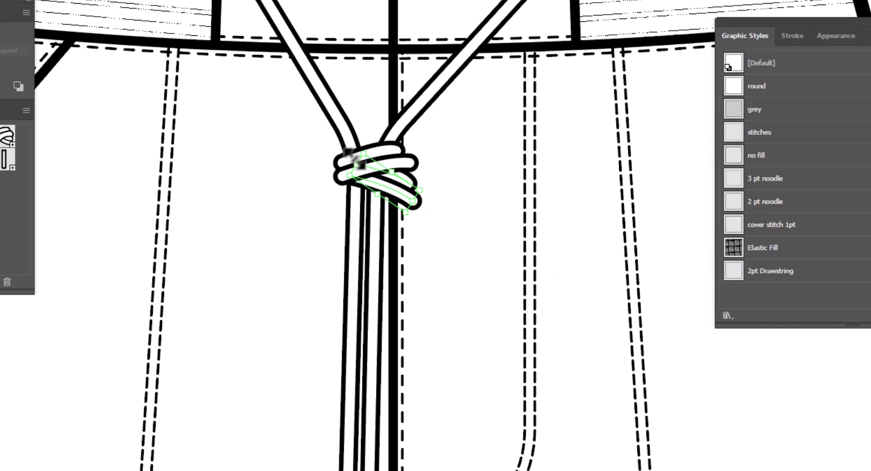
# Shorten the lowest strand of the knot by moving its right end anchor inward and up.
pyautogui.press('a')
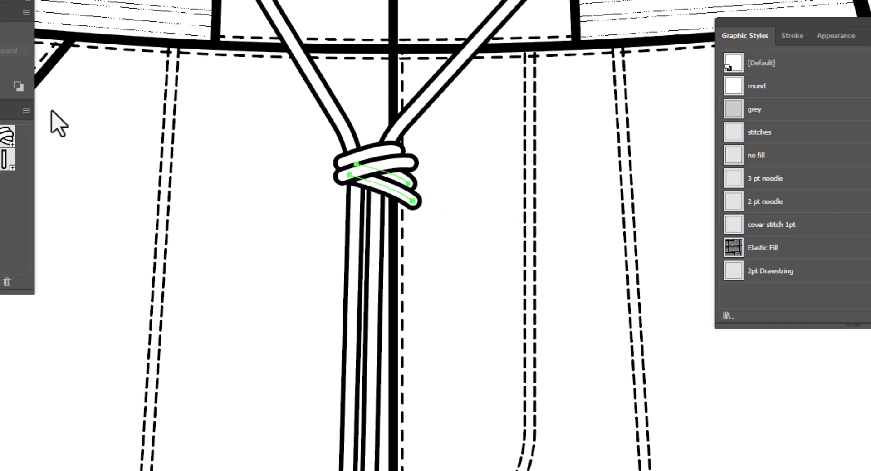
pyautogui.click(428, 221)
pyautogui.moveTo(415, 204)
pyautogui.mouseDown()
pyautogui.moveTo(397, 198)
pyautogui.moveTo(420, 209)
pyautogui.mouseUp()
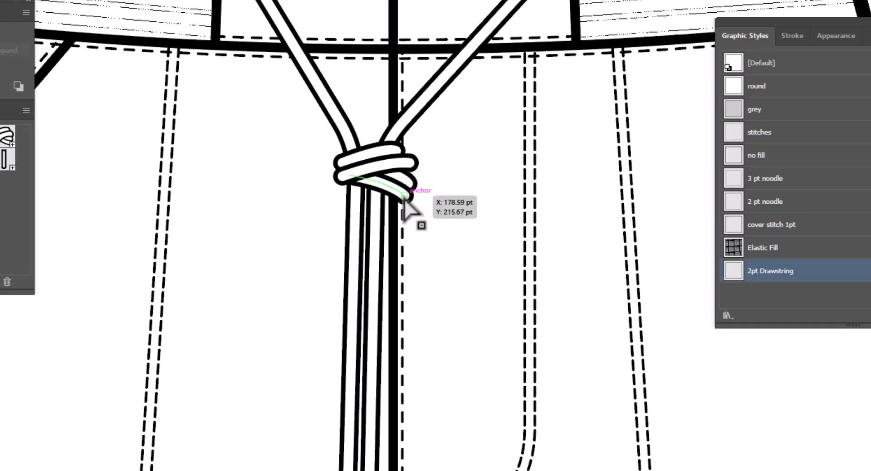
pyautogui.moveTo(401, 198); pyautogui.dragTo(399, 195)
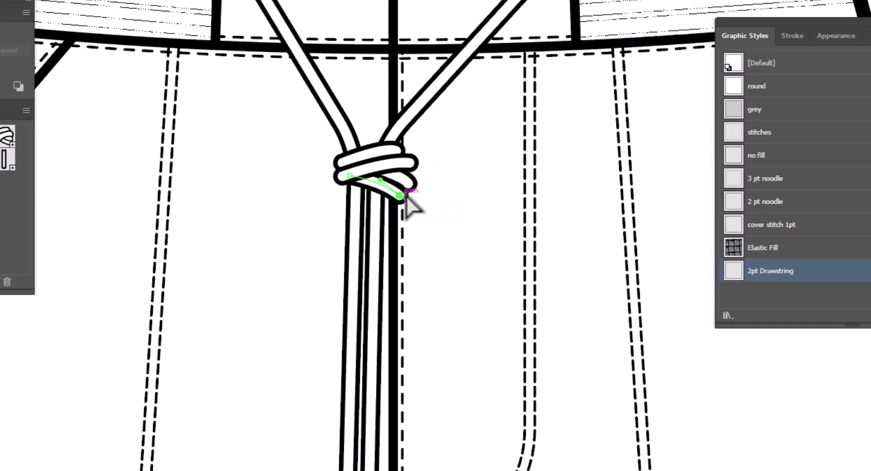
pyautogui.click(454, 236)
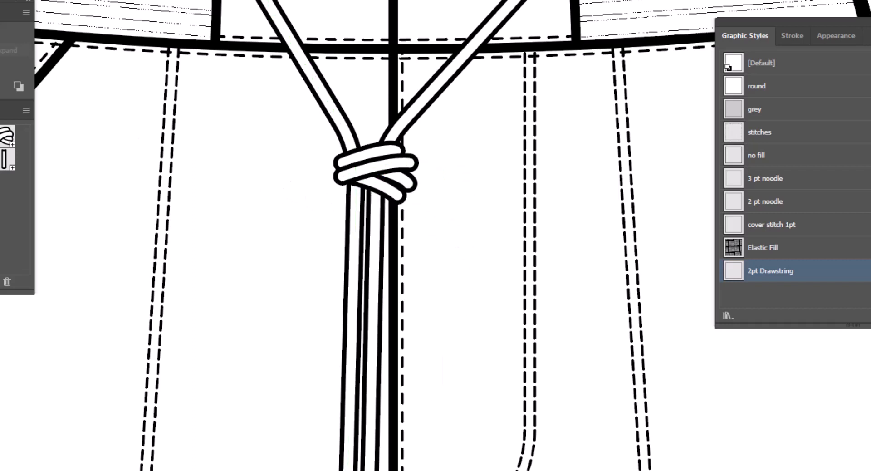
# Save all the knot strands together as a new symbol.
pyautogui.click(358, 171)
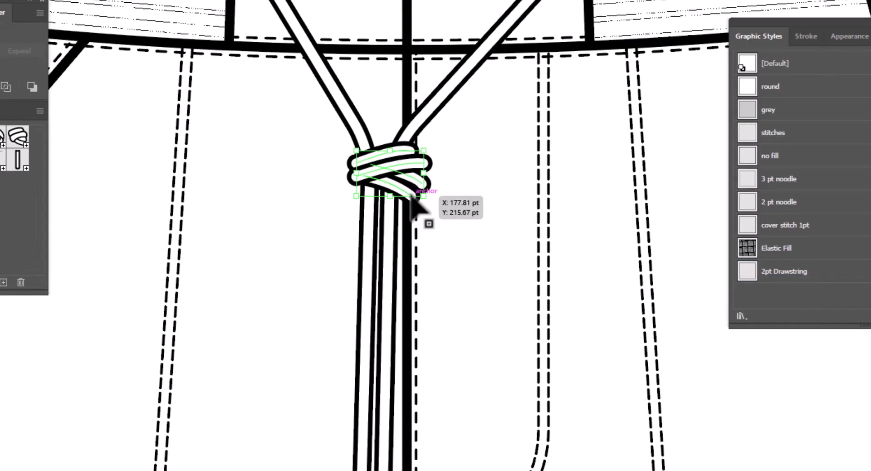
pyautogui.moveTo(526, 199); pyautogui.dragTo(95, 241)
pyautogui.click(616, 415)
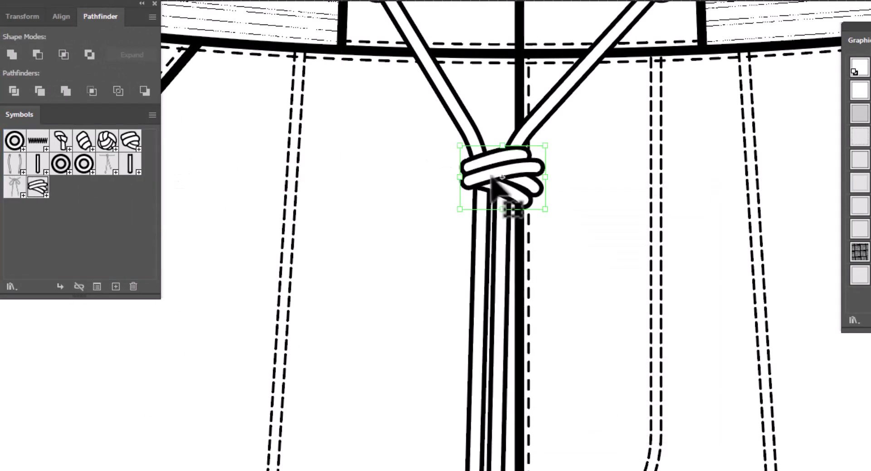
# Bend the hanging lengths of both cords below the knot into gentle curves.
pyautogui.click(479, 289)
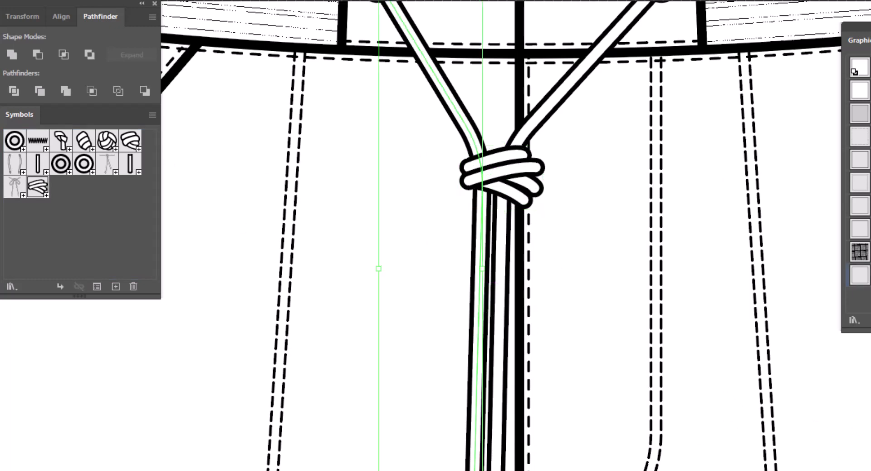
pyautogui.hotkey('shift', 'c')
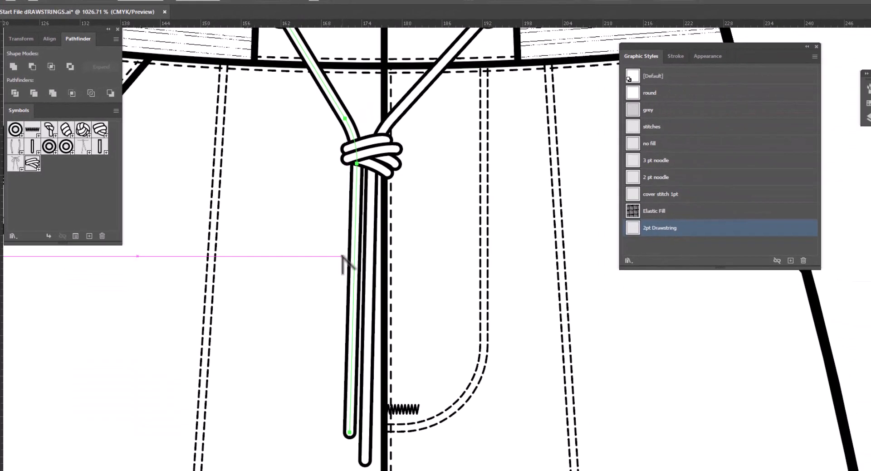
pyautogui.moveTo(355, 261)
pyautogui.mouseDown()
pyautogui.moveTo(341, 262)
pyautogui.moveTo(365, 250)
pyautogui.mouseUp()
pyautogui.click(370, 248)
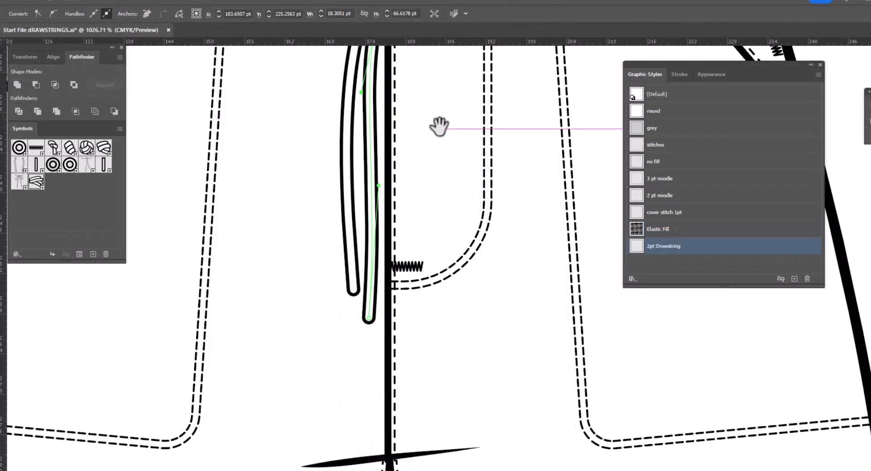
pyautogui.moveTo(439, 128); pyautogui.dragTo(396, 272)
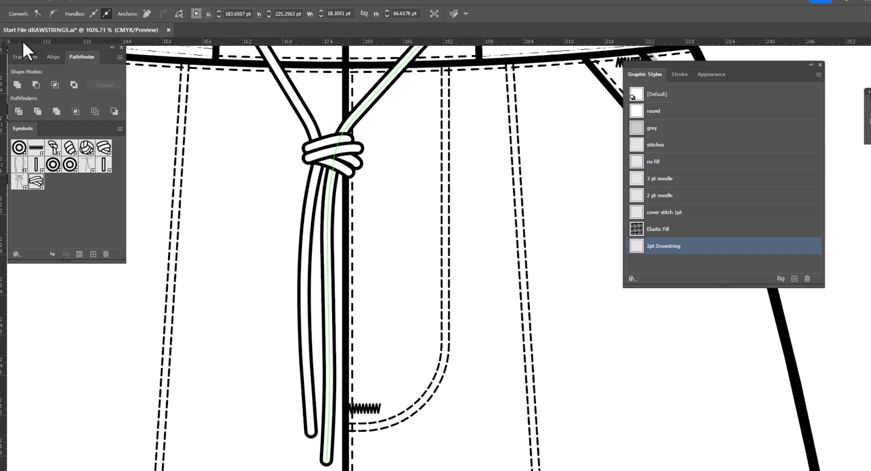
# Narrow the knot symbol slightly from its right side to fit the cords more tightly.
pyautogui.click(311, 149)
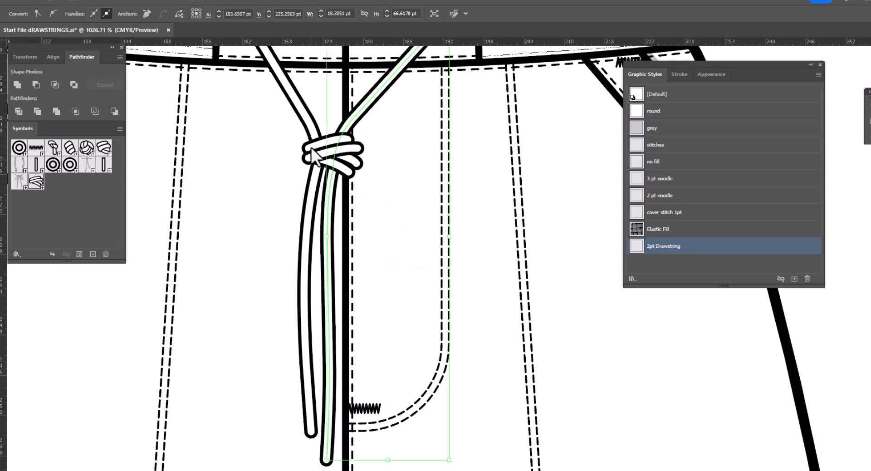
pyautogui.hotkey('ctrl', 'shift', 'a')
pyautogui.click(355, 166)
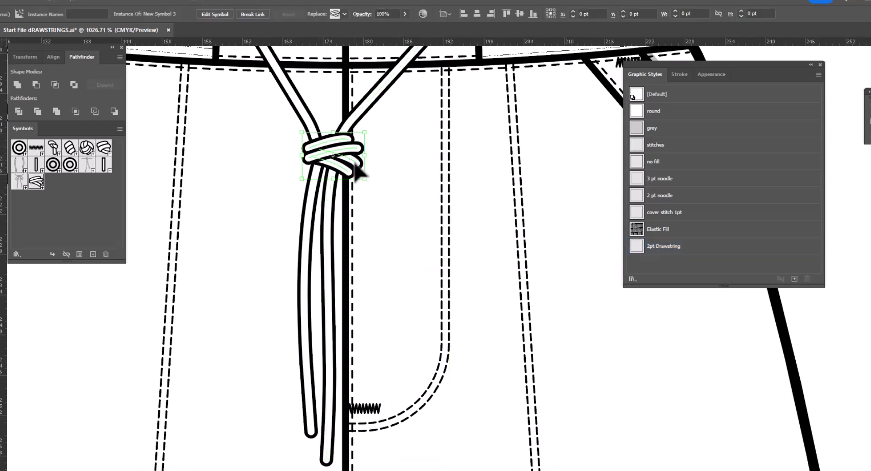
pyautogui.moveTo(366, 156); pyautogui.dragTo(360, 156)
pyautogui.hotkey('ctrl', 'shift', 'a')
# Curve the upper lengths of both cords between the eyelets and the knot so they sag softly.
pyautogui.moveTo(417, 145); pyautogui.dragTo(419, 194)
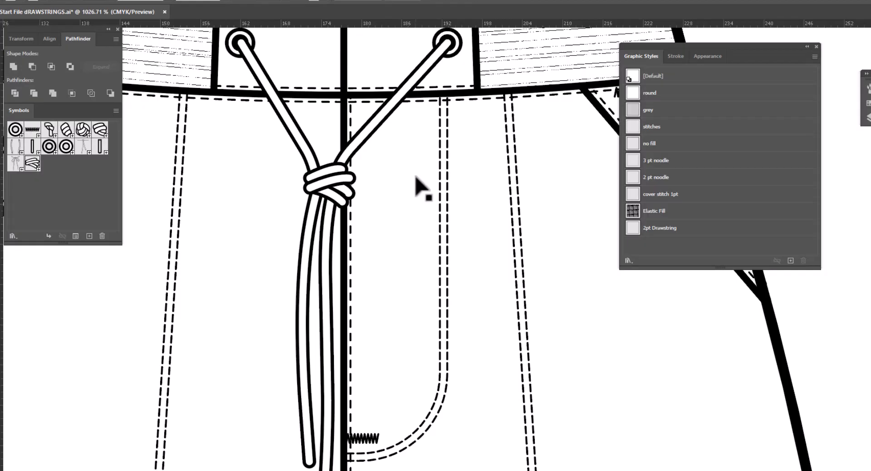
pyautogui.click(393, 107)
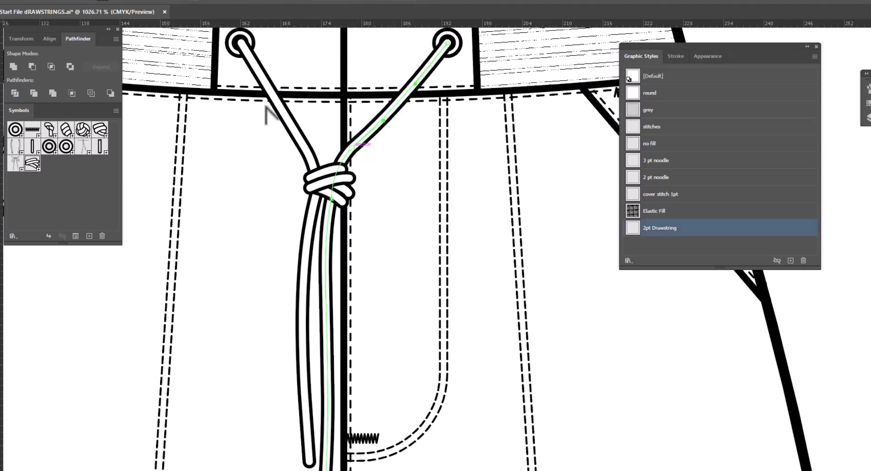
pyautogui.moveTo(280, 108); pyautogui.dragTo(277, 115)
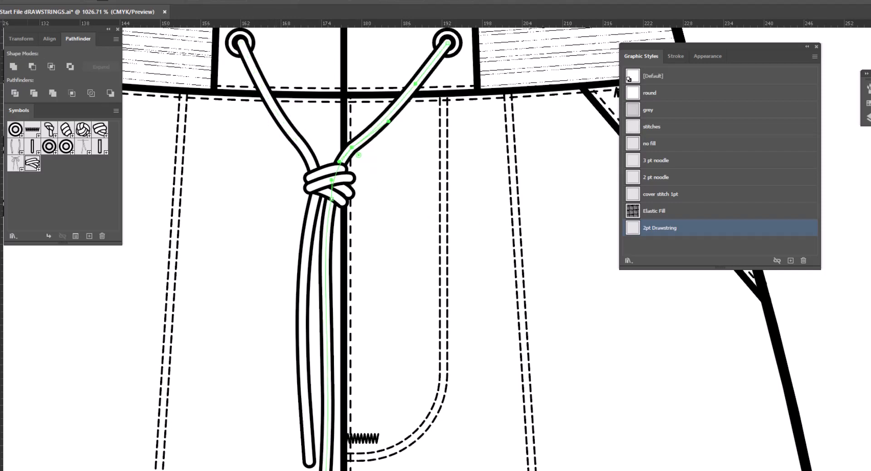
pyautogui.press('v')
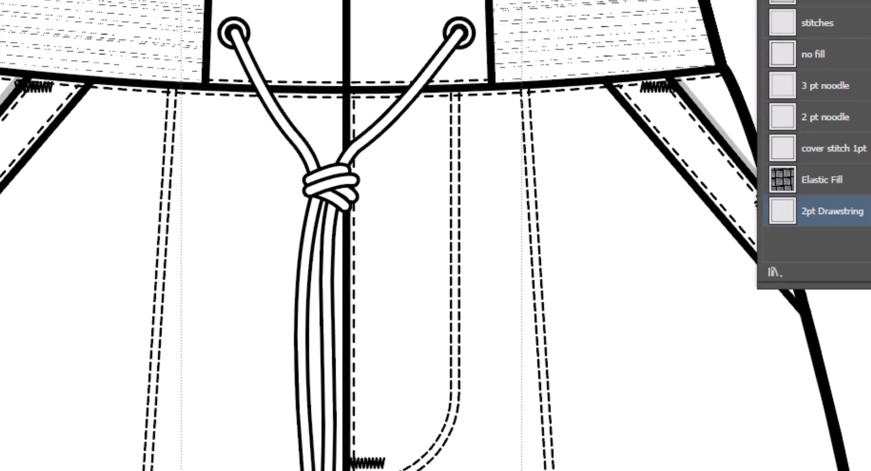
# Save both cords and the knot together as a new dynamic symbol with the Movie Clip export type.
pyautogui.click(459, 235)
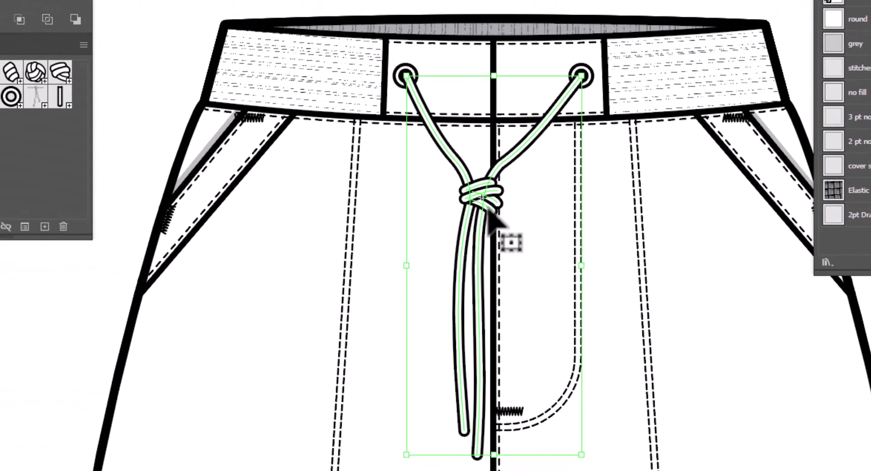
pyautogui.moveTo(489, 217); pyautogui.dragTo(43, 171)
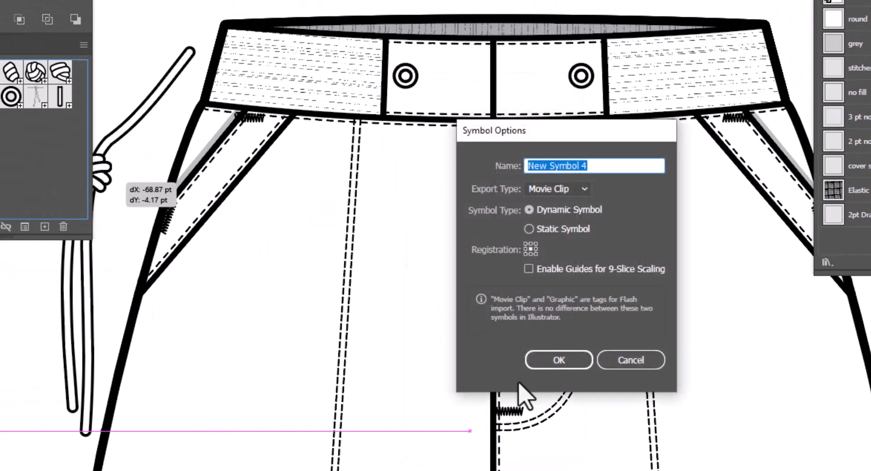
pyautogui.click(563, 362)
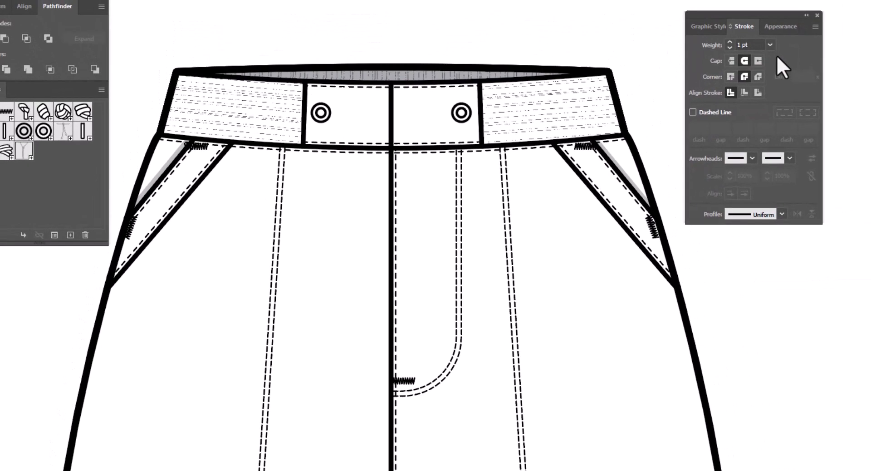
# Set the drawing defaults to no fill with a black 2 pt stroke.
pyautogui.click(770, 45)
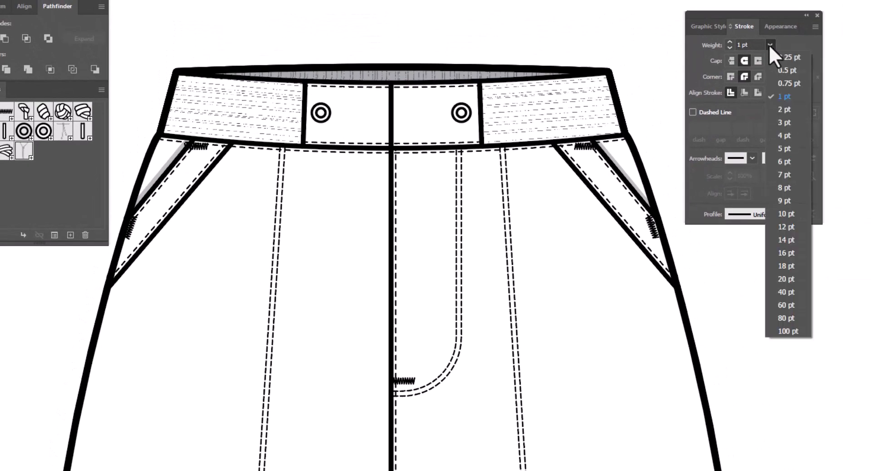
pyautogui.click(790, 110)
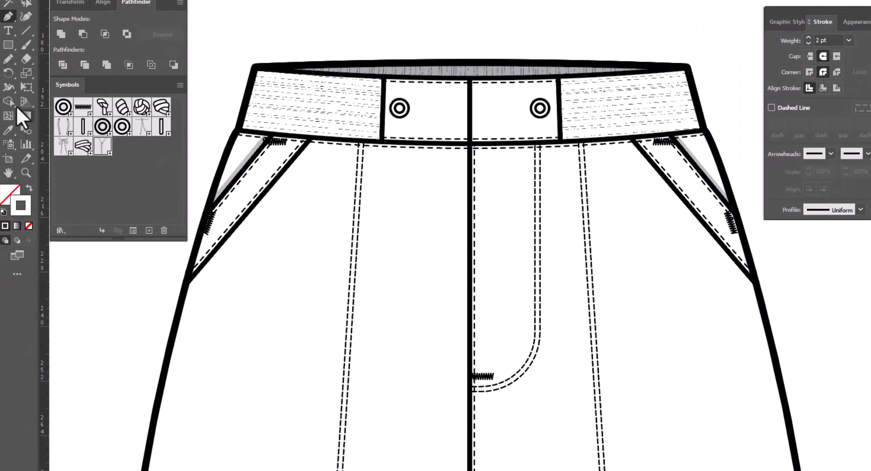
pyautogui.click(3, 211)
pyautogui.click(29, 225)
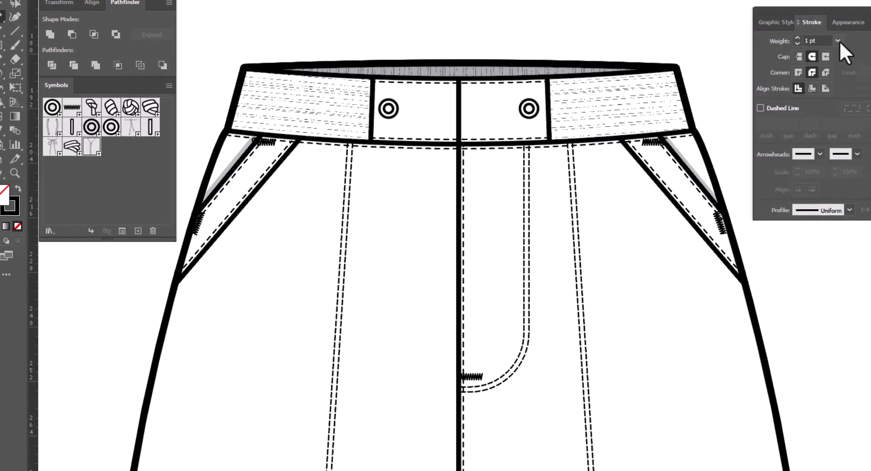
pyautogui.click(838, 41)
pyautogui.click(803, 105)
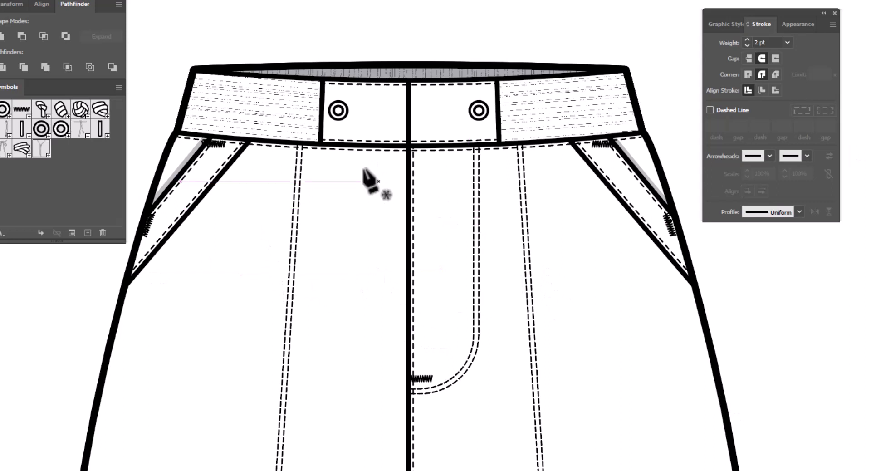
# Draw the first cord from the left eyelet, dipping and rising across the centre front to a long hanging end, and bow that length outward.
pyautogui.click(338, 110)
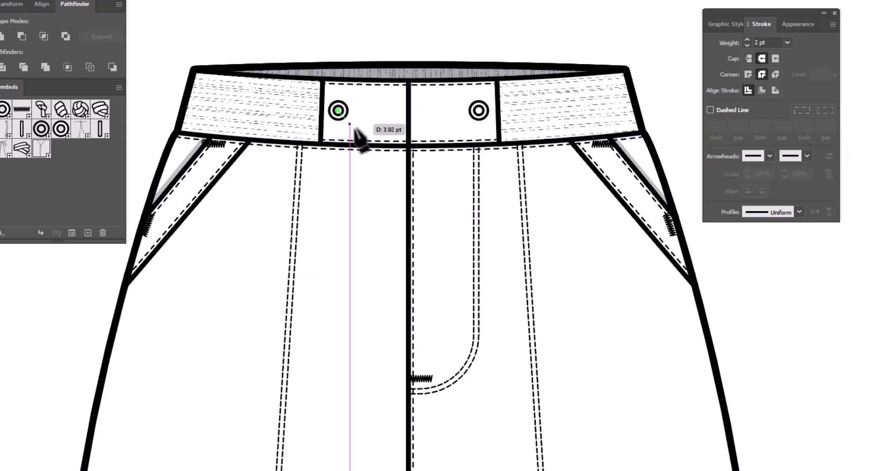
pyautogui.click(380, 132)
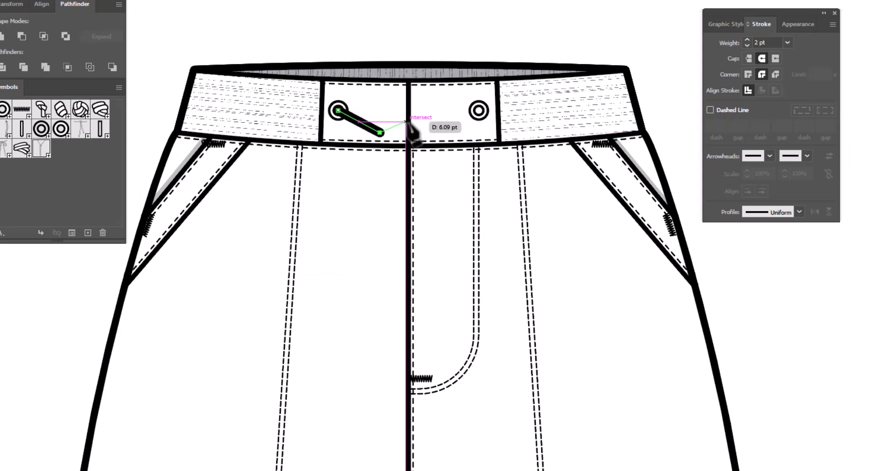
pyautogui.click(429, 107)
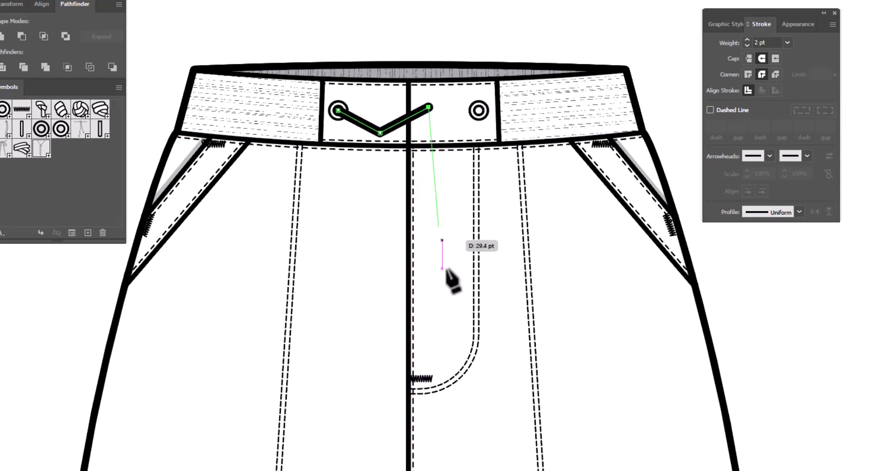
pyautogui.click(464, 404)
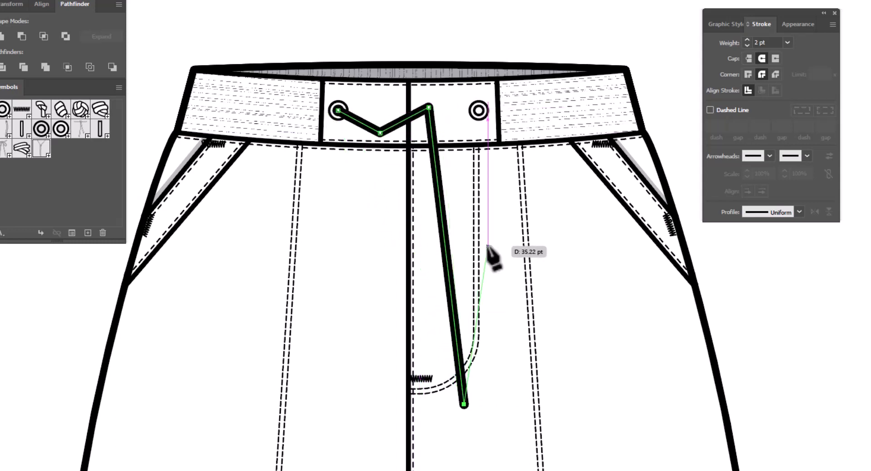
pyautogui.press('shift')
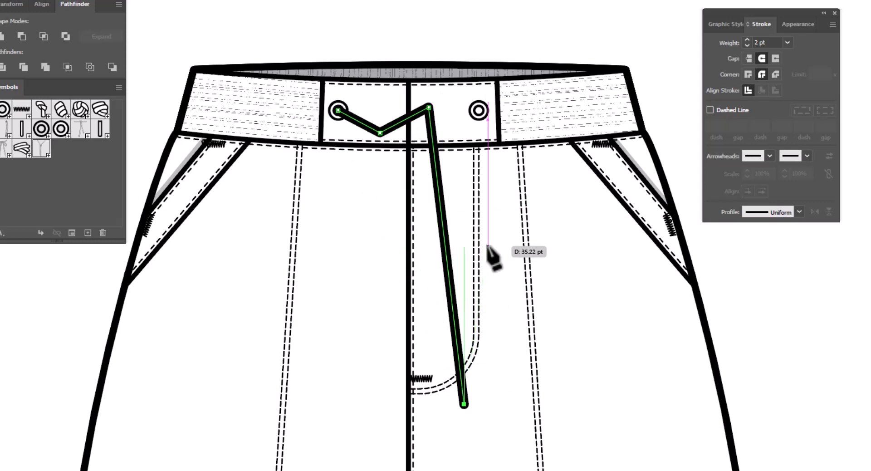
pyautogui.hotkey('shift', 'c')
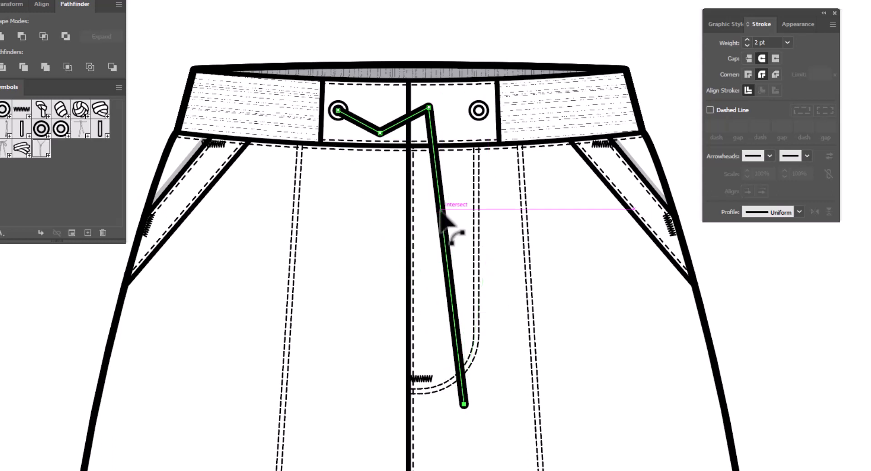
pyautogui.moveTo(442, 209); pyautogui.dragTo(456, 209)
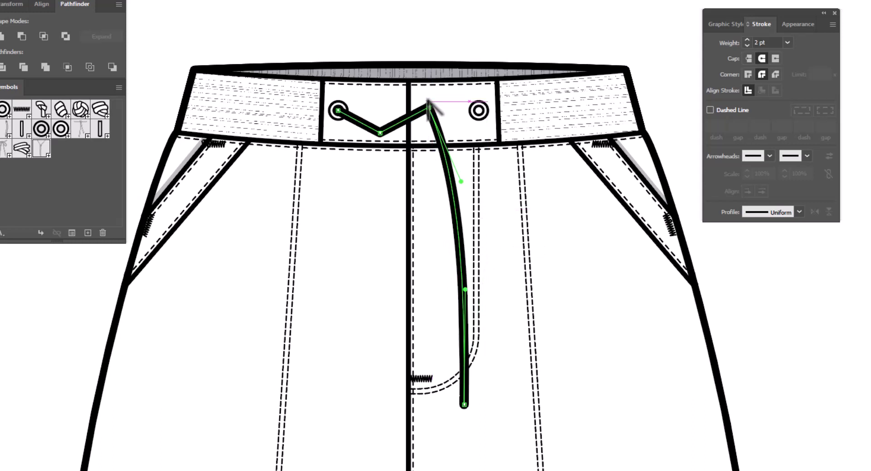
# Round the peak and the dip of the first cord on the waistband into smooth curves.
pyautogui.press('a')
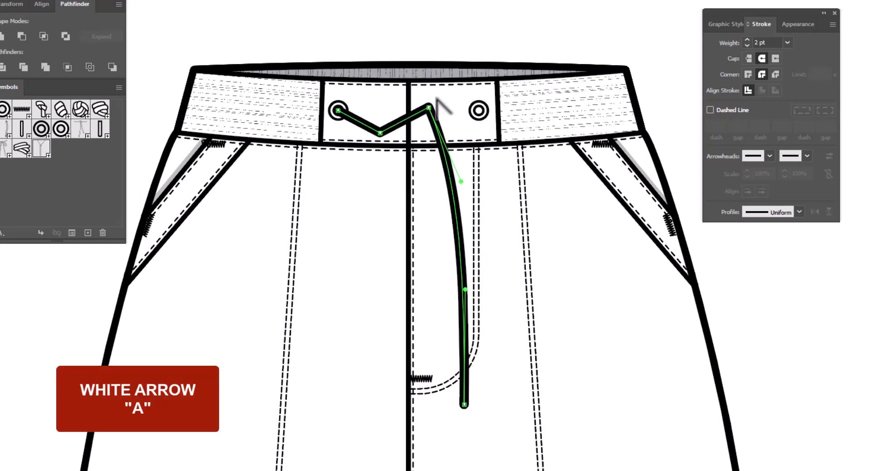
pyautogui.click(428, 108)
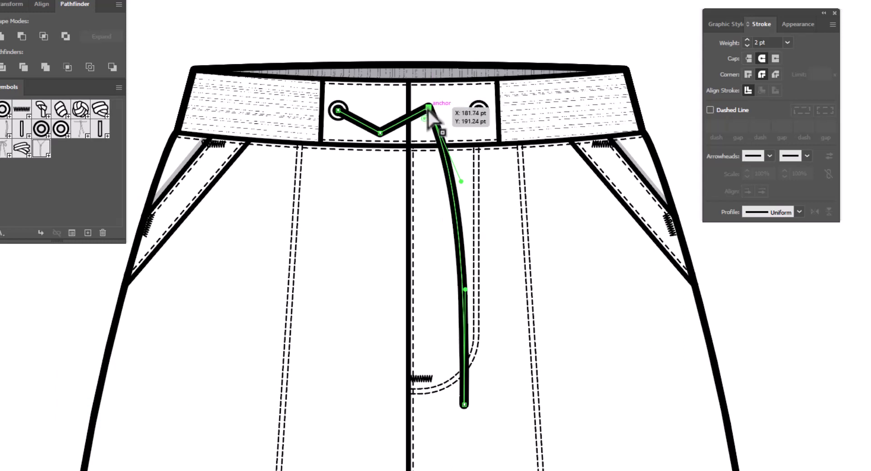
pyautogui.moveTo(425, 118); pyautogui.dragTo(433, 159)
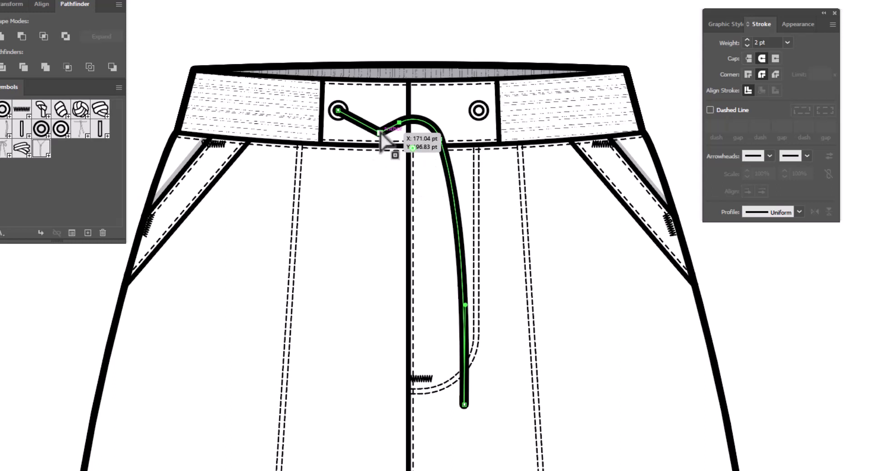
pyautogui.moveTo(381, 121); pyautogui.dragTo(385, 97)
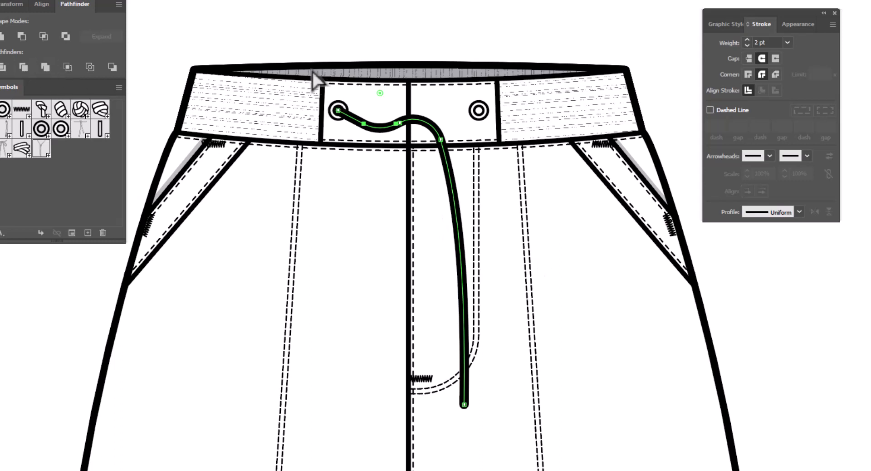
# Draw the second cord from the right eyelet, crossing the first to a hanging end on the left, and bow its hanging length outward.
pyautogui.press('p')
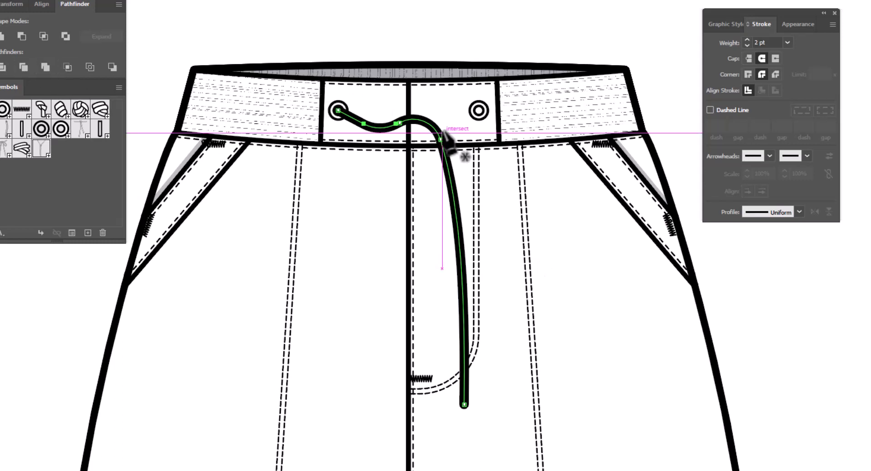
pyautogui.click(479, 111)
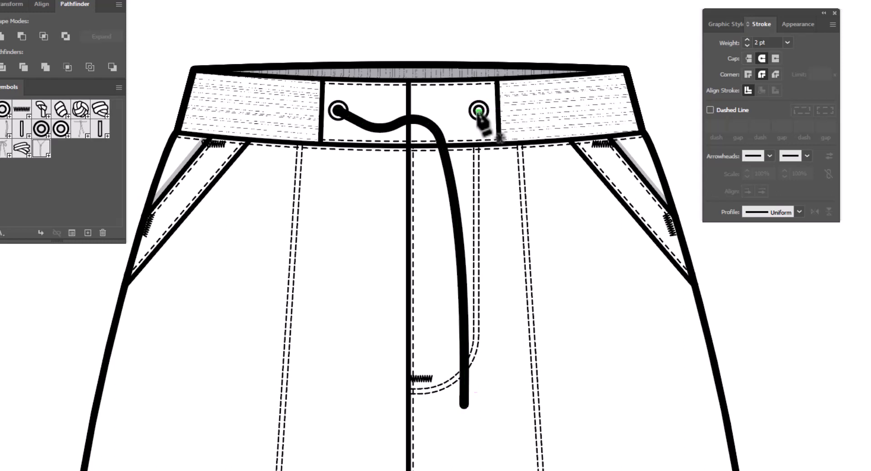
pyautogui.click(414, 136)
pyautogui.click(378, 110)
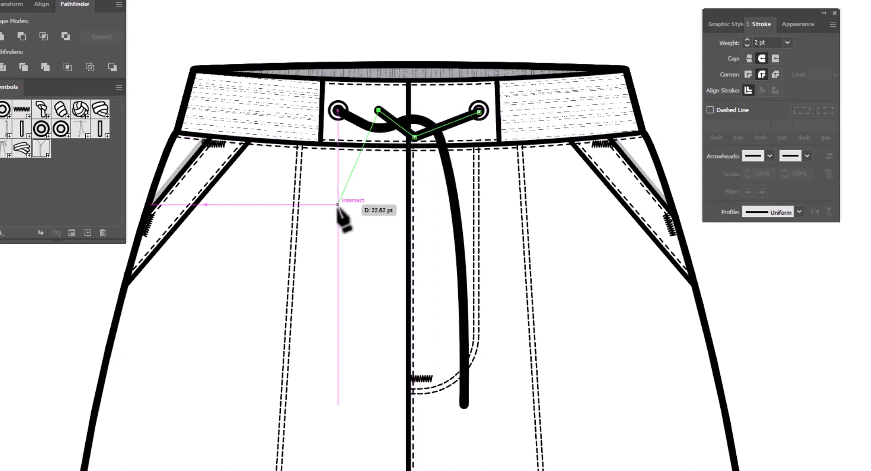
pyautogui.click(337, 385)
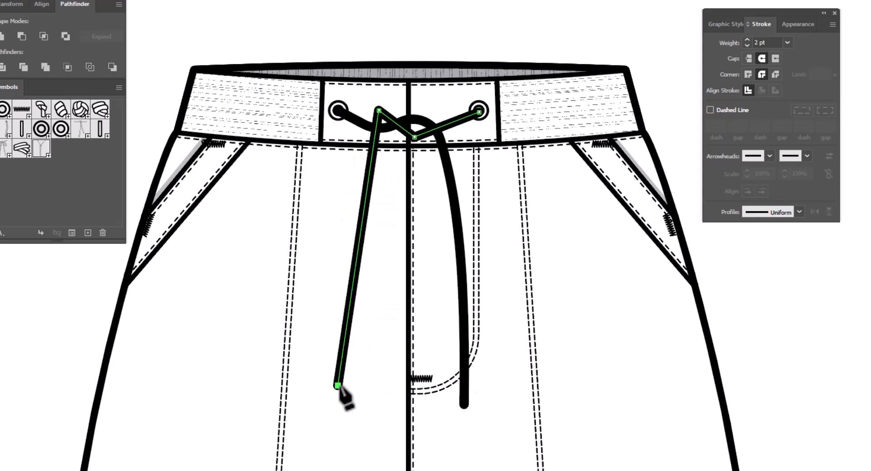
pyautogui.hotkey('shift', 'c')
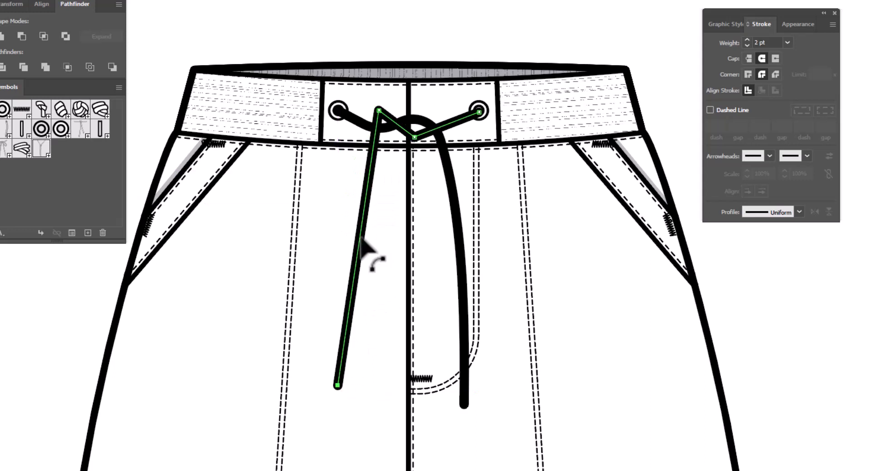
pyautogui.moveTo(360, 236); pyautogui.dragTo(351, 234)
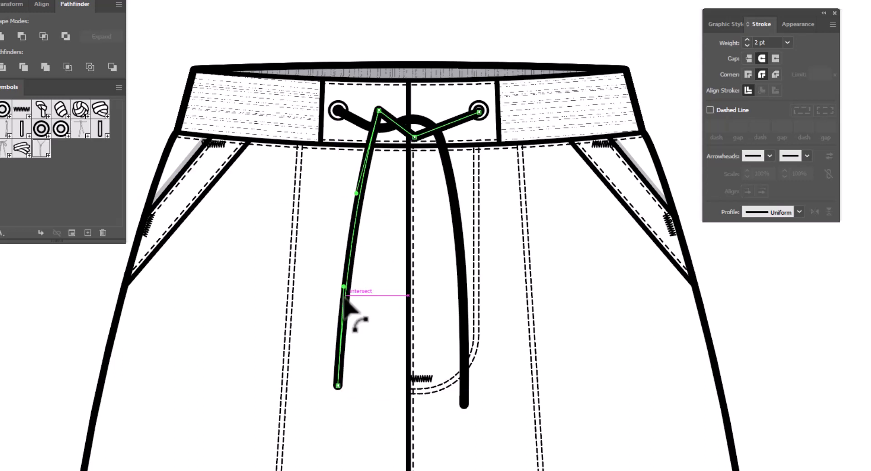
pyautogui.moveTo(344, 287); pyautogui.dragTo(332, 229)
# Round the peak and the dip of the second cord where it twists around the first.
pyautogui.press('a')
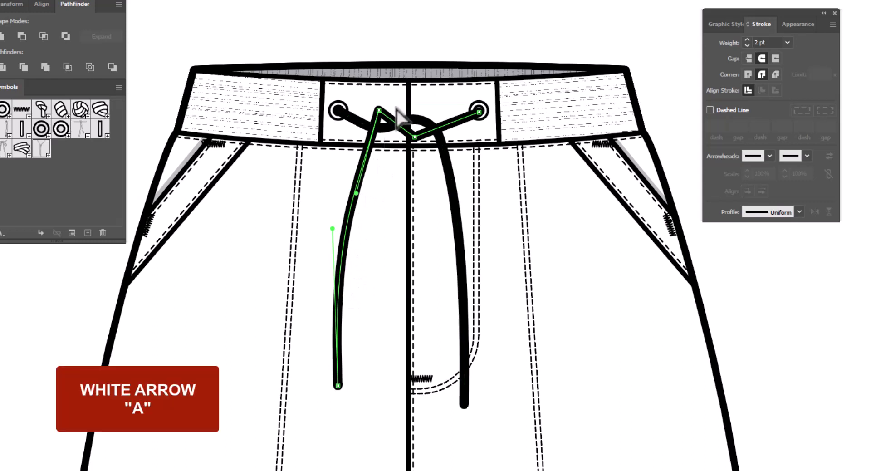
pyautogui.click(378, 110)
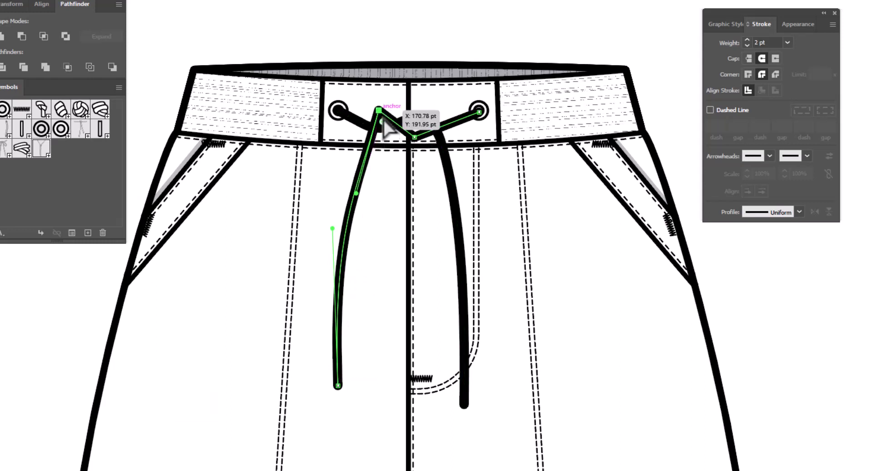
pyautogui.moveTo(383, 123); pyautogui.dragTo(399, 144)
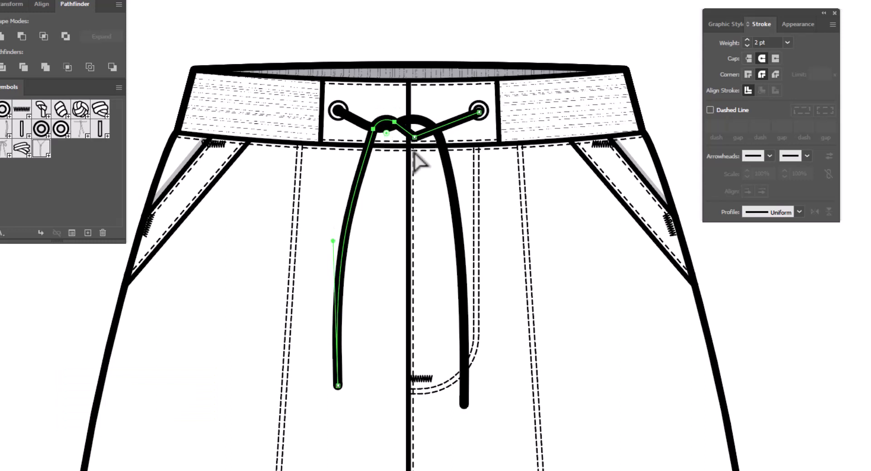
pyautogui.click(415, 136)
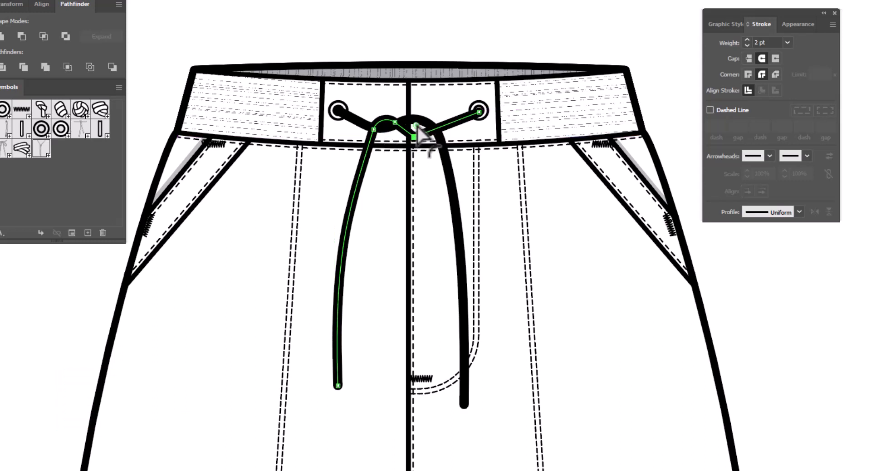
pyautogui.moveTo(416, 126); pyautogui.dragTo(427, 104)
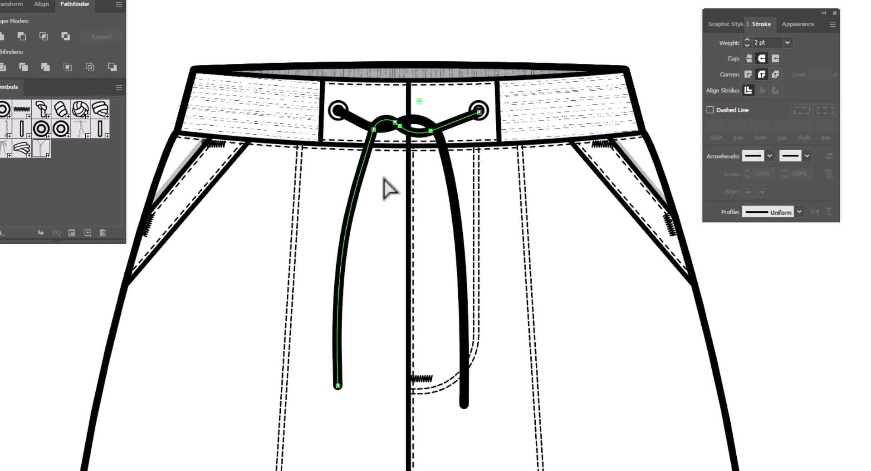
# Nudge the second cord's anchor above its hanging length up and to the left to open the loop of the twist.
pyautogui.click(373, 130)
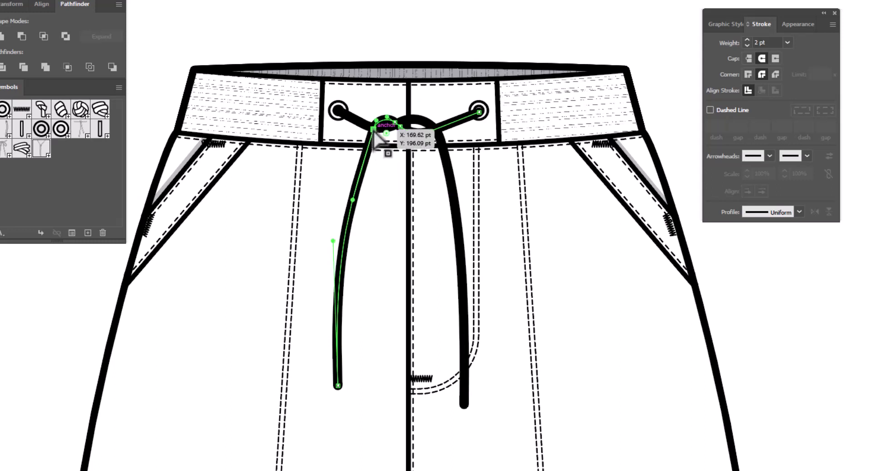
pyautogui.press('Up')
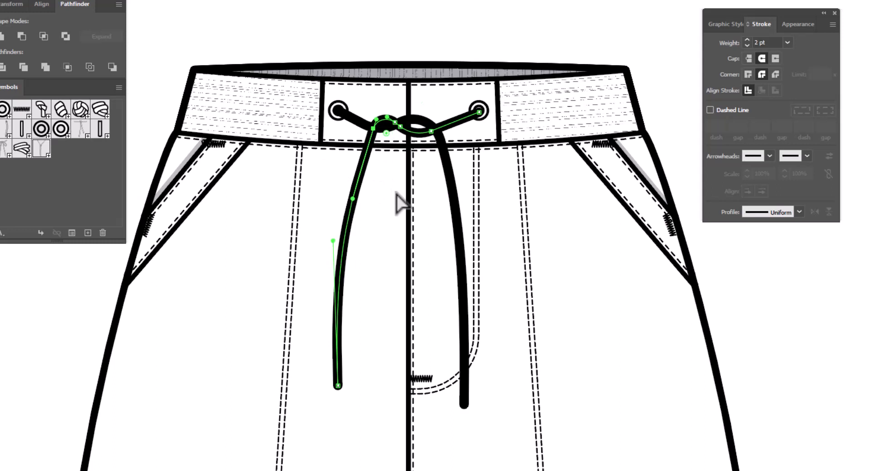
pyautogui.hotkey('shift', 'Up')
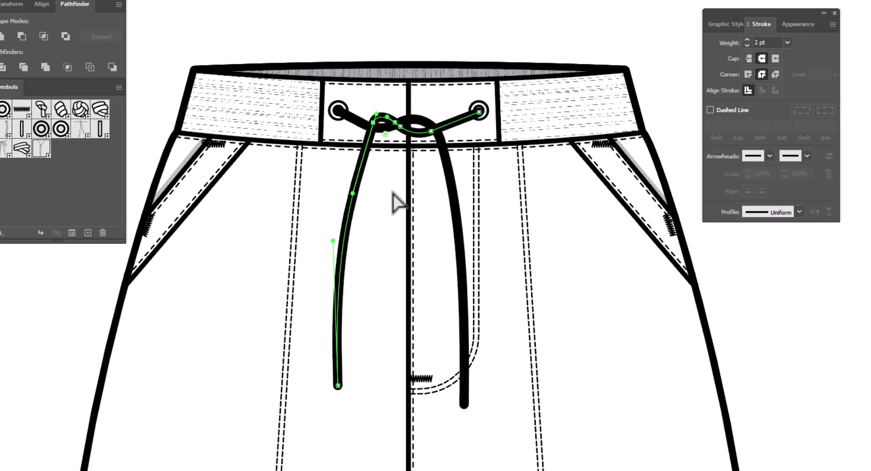
pyautogui.hotkey('shift', 'Left')
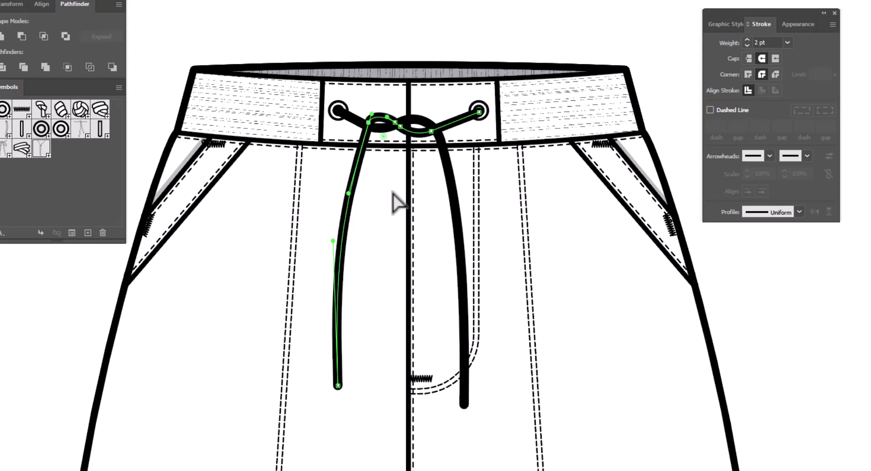
pyautogui.press('Left')
pyautogui.press('Left')
pyautogui.press('Left')
pyautogui.press('Left')
pyautogui.press('Left')
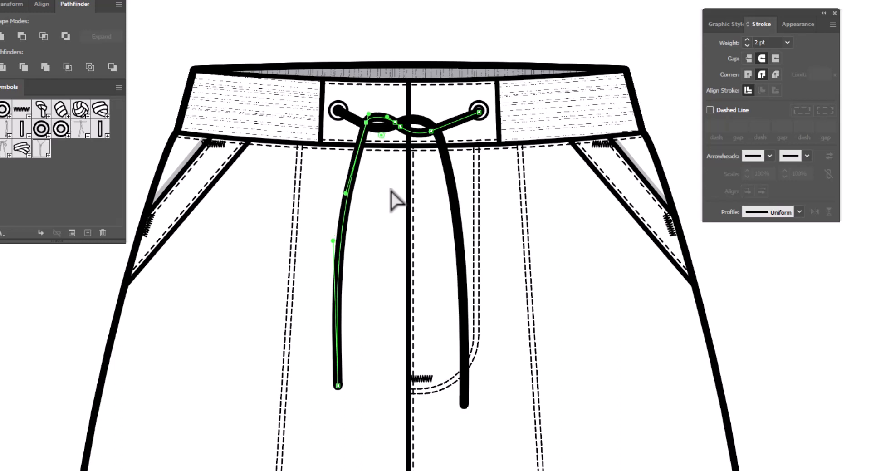
pyautogui.press('Left')
pyautogui.press('Left')
pyautogui.press('Left')
pyautogui.press('Left')
# Select both twisted cords and convert their strokes into outlined shapes.
pyautogui.press('v')
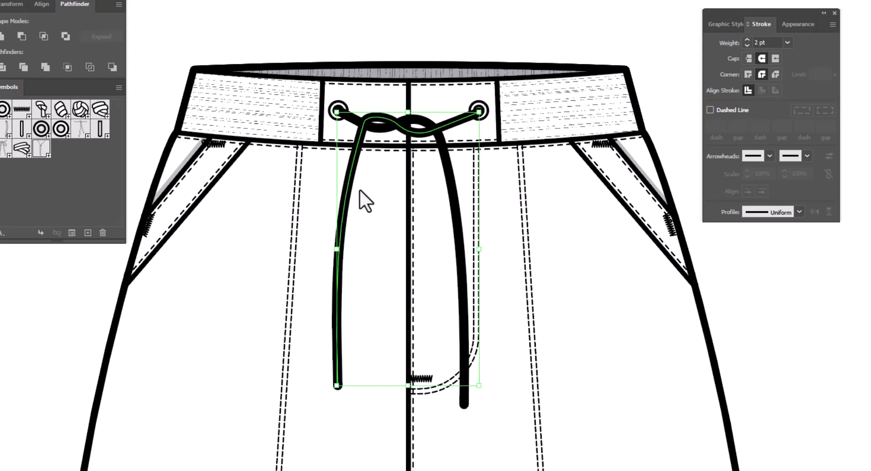
pyautogui.keyDown('shift'); pyautogui.click(446, 167); pyautogui.keyUp('shift')
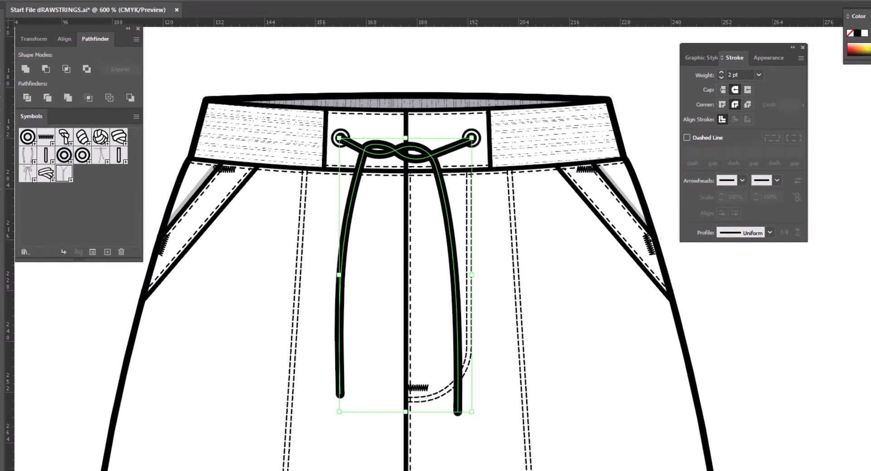
pyautogui.click(84, 14)
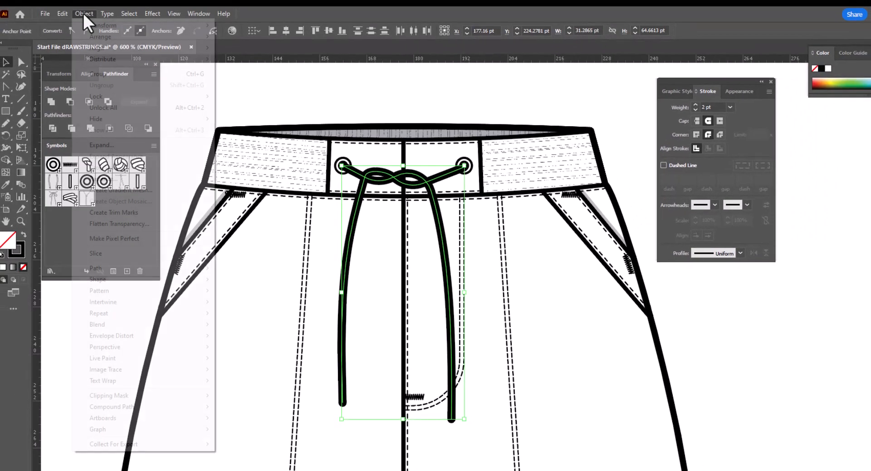
pyautogui.moveTo(147, 268)
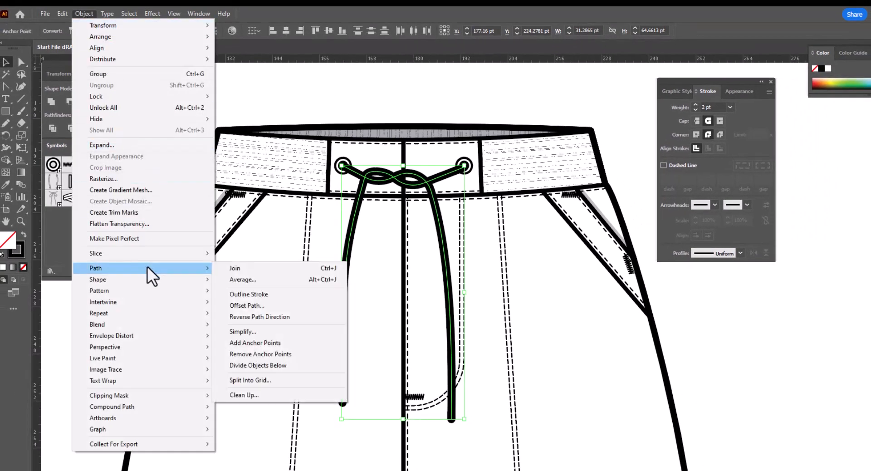
pyautogui.click(271, 295)
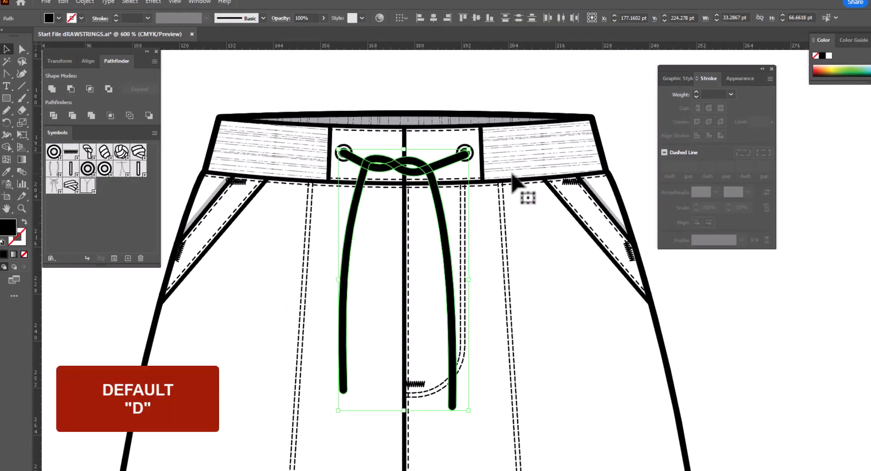
# Give the outlined cords the default white fill and black stroke, with a stroke weight of 0.75 pt.
pyautogui.press('d')
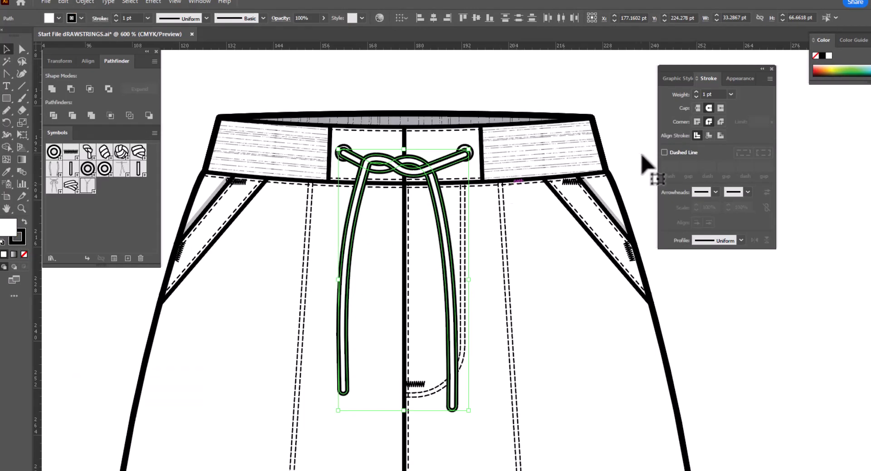
pyautogui.click(731, 95)
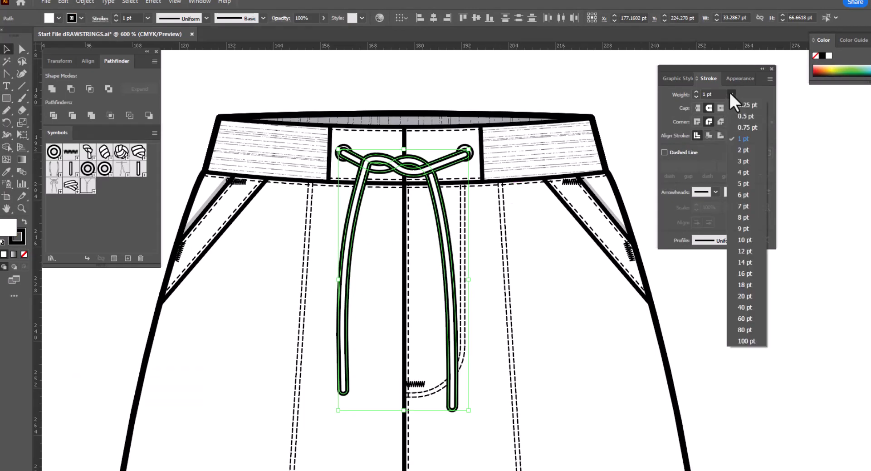
pyautogui.click(746, 116)
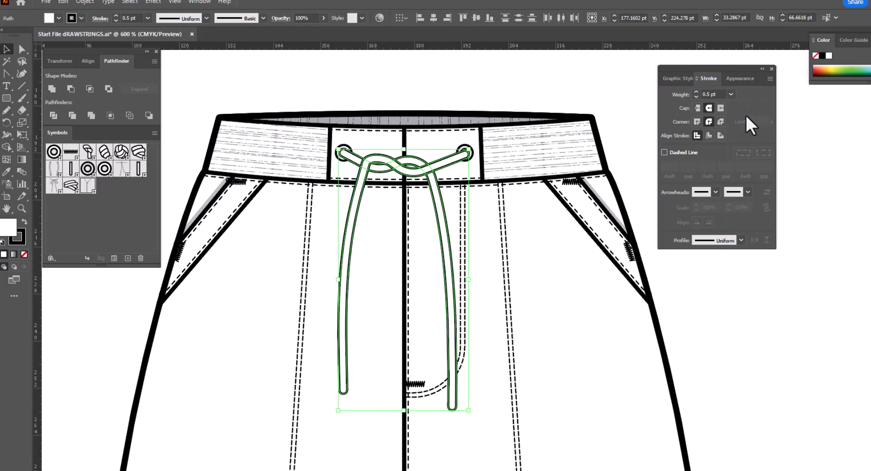
pyautogui.click(731, 95)
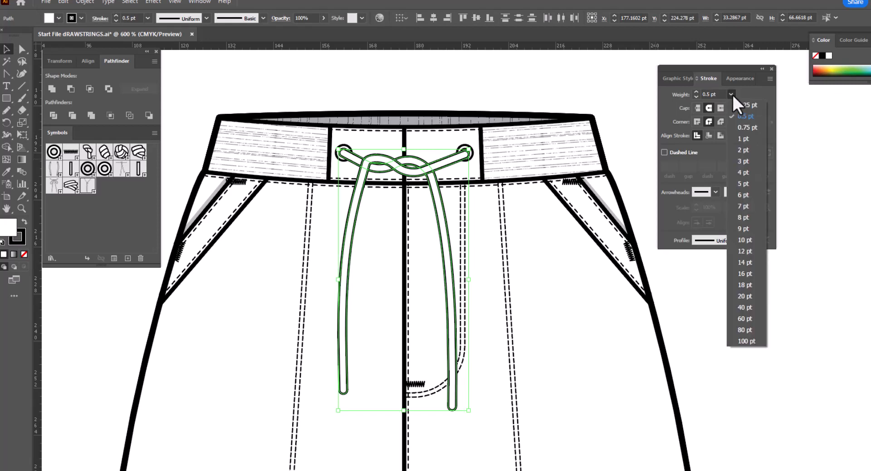
pyautogui.click(746, 124)
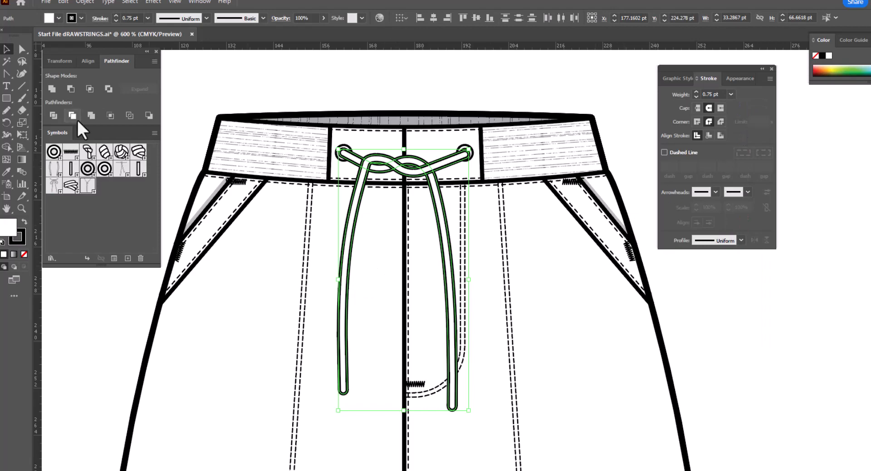
# Use the Shape Builder on both cords to merge regions at the crossings so they weave alternately over and under each other.
pyautogui.click(21, 209)
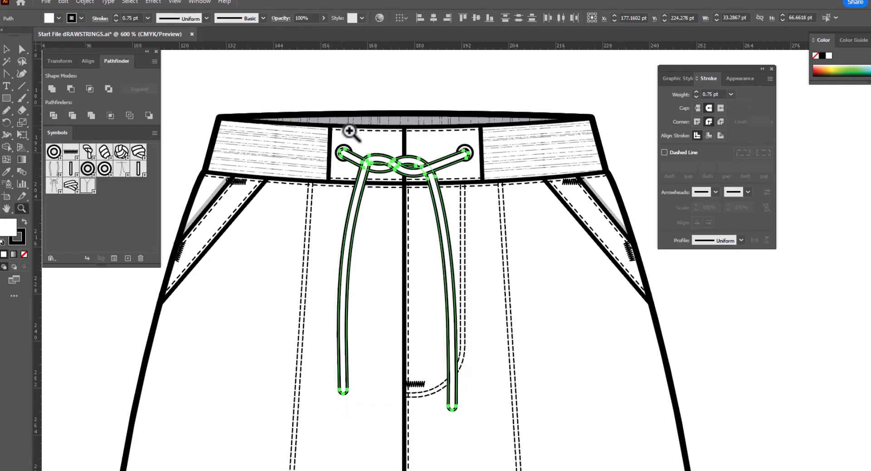
pyautogui.moveTo(349, 132); pyautogui.dragTo(539, 261)
pyautogui.moveTo(596, 284); pyautogui.dragTo(533, 276)
pyautogui.press('v')
pyautogui.click(532, 276)
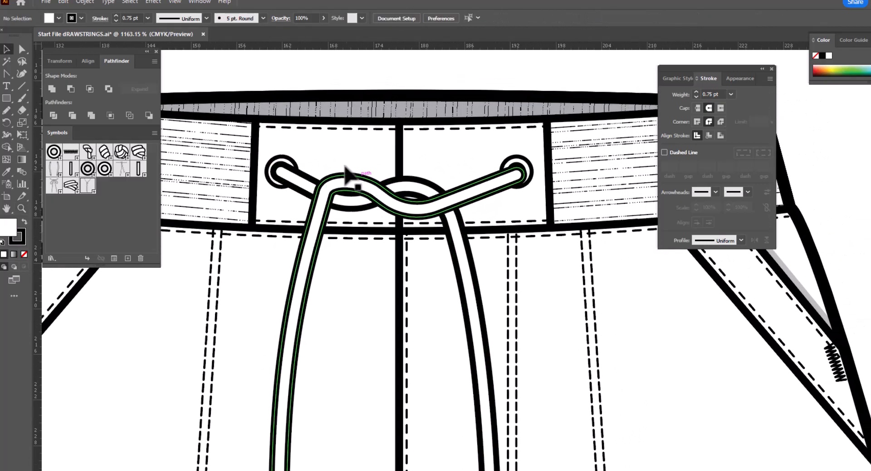
pyautogui.moveTo(341, 161); pyautogui.dragTo(435, 261)
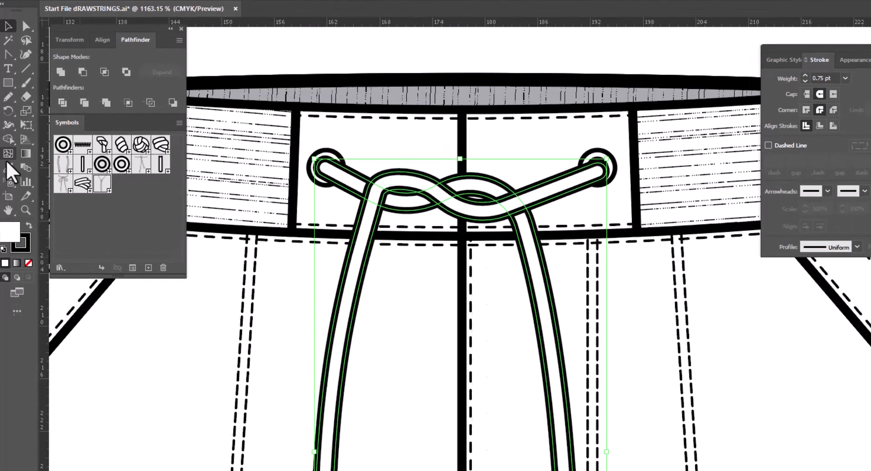
pyautogui.click(6, 147)
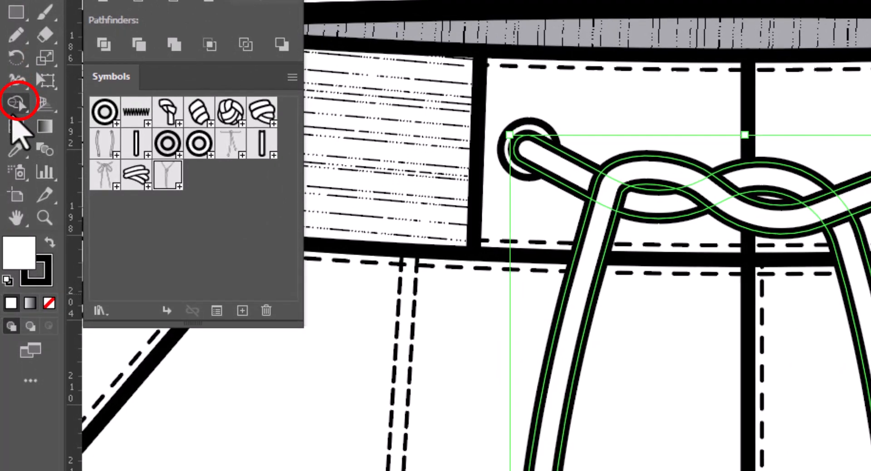
pyautogui.click(14, 104)
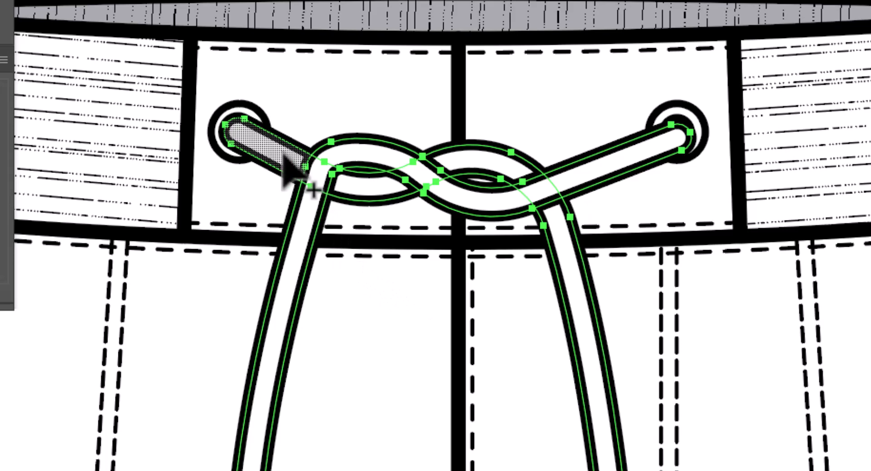
pyautogui.moveTo(285, 158)
pyautogui.mouseDown()
pyautogui.moveTo(311, 166)
pyautogui.moveTo(340, 194)
pyautogui.mouseUp()
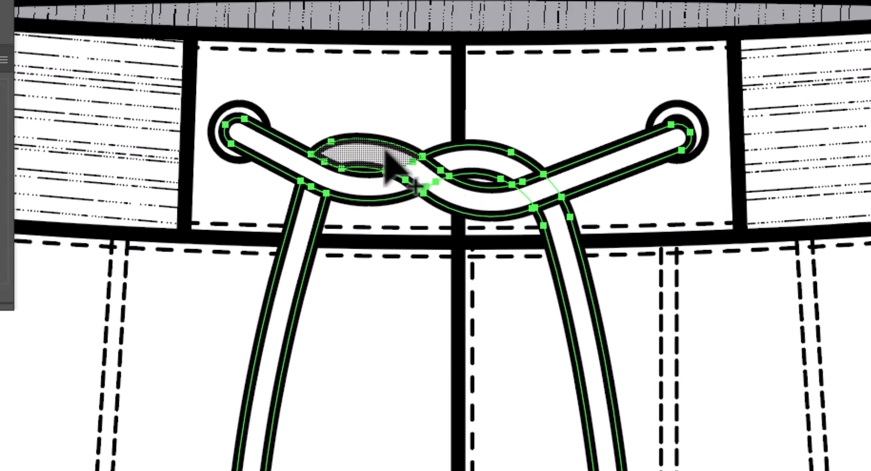
pyautogui.moveTo(386, 156); pyautogui.dragTo(447, 192)
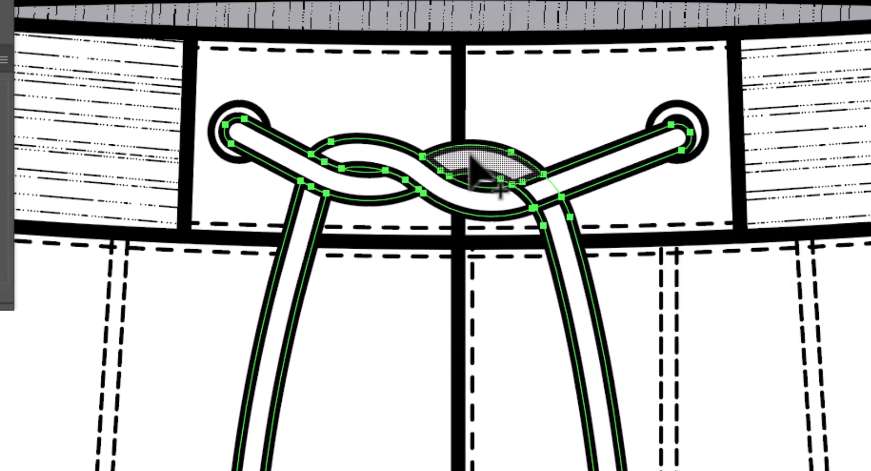
pyautogui.moveTo(470, 154)
pyautogui.mouseDown()
pyautogui.moveTo(524, 171)
pyautogui.moveTo(558, 220)
pyautogui.mouseUp()
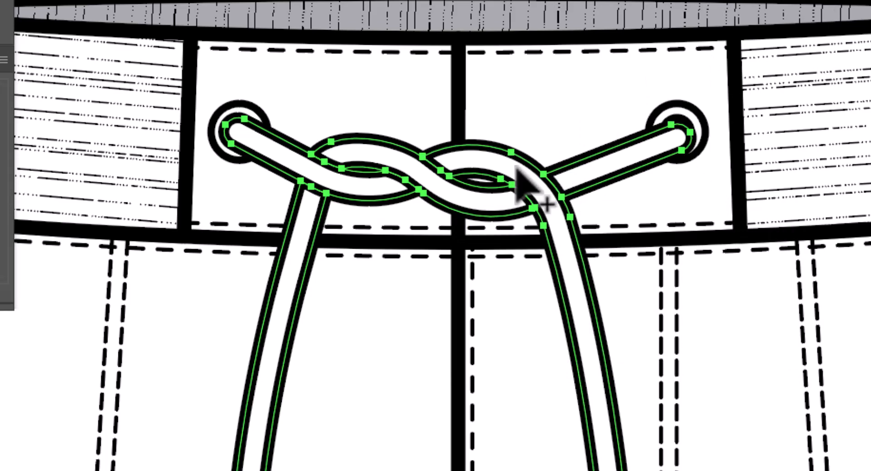
# Save the twisted drawstring as a new dynamic symbol with the default options, and delete its instance from the pants.
pyautogui.press('v')
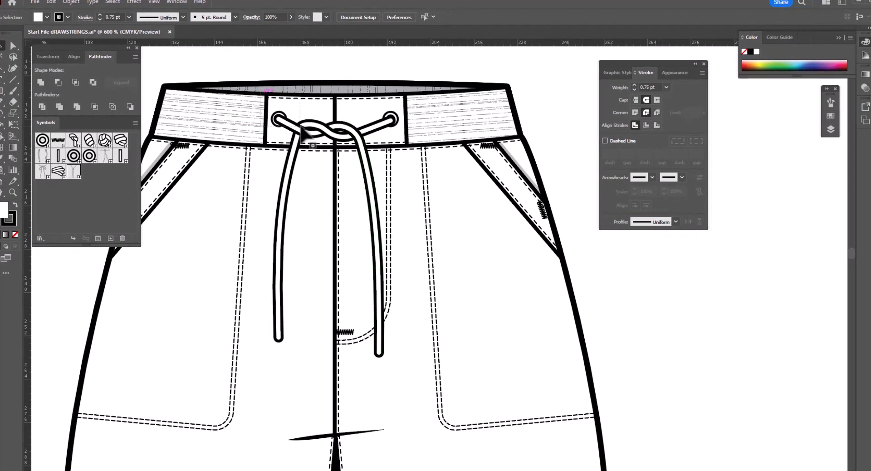
pyautogui.moveTo(261, 150); pyautogui.dragTo(459, 374)
pyautogui.moveTo(297, 122); pyautogui.dragTo(109, 192)
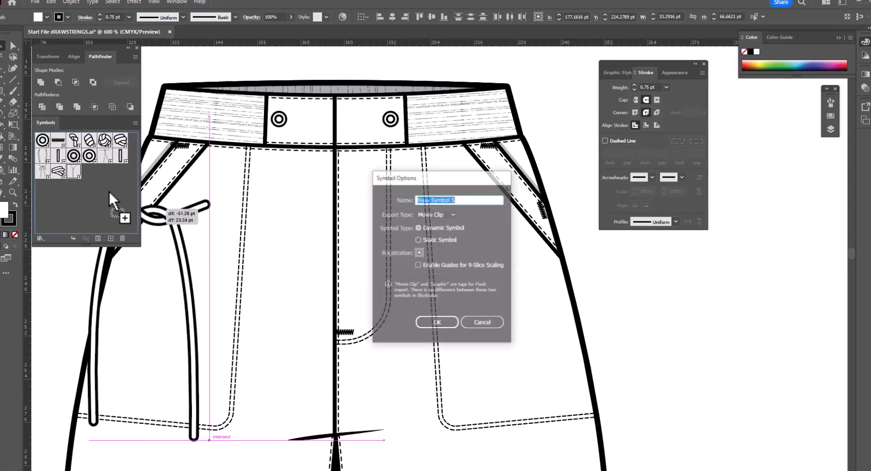
pyautogui.click(435, 322)
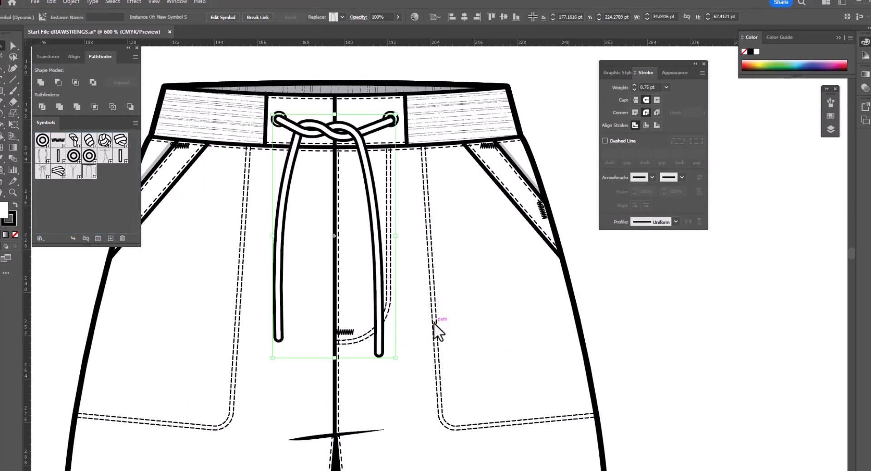
pyautogui.press('Delete')
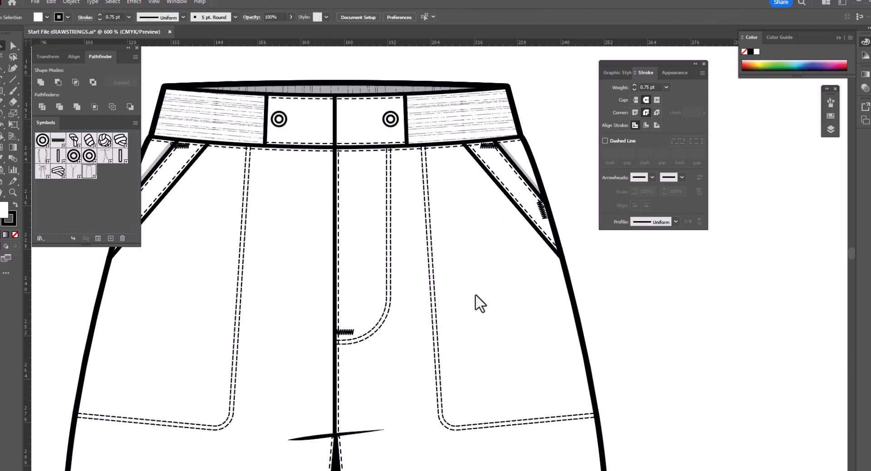
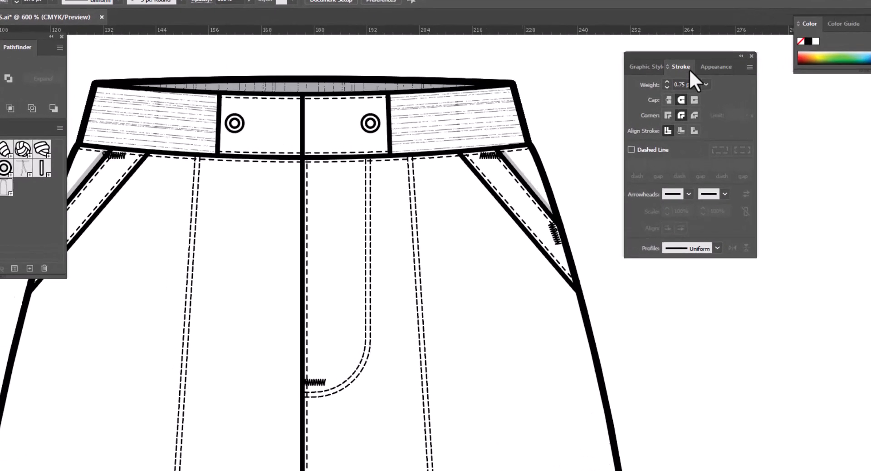
# Draw a nearly vertical 3 pt Pen tool line about 65 pt long, hanging from the center of the left eyelet.
pyautogui.click(706, 85)
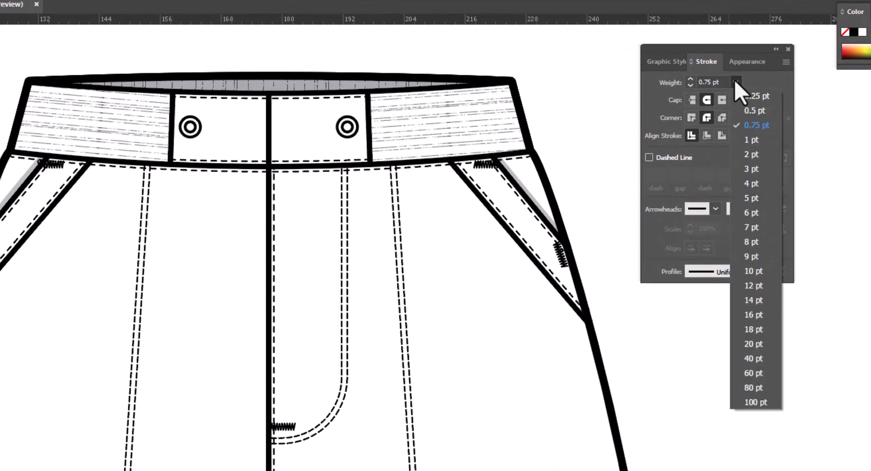
pyautogui.click(759, 169)
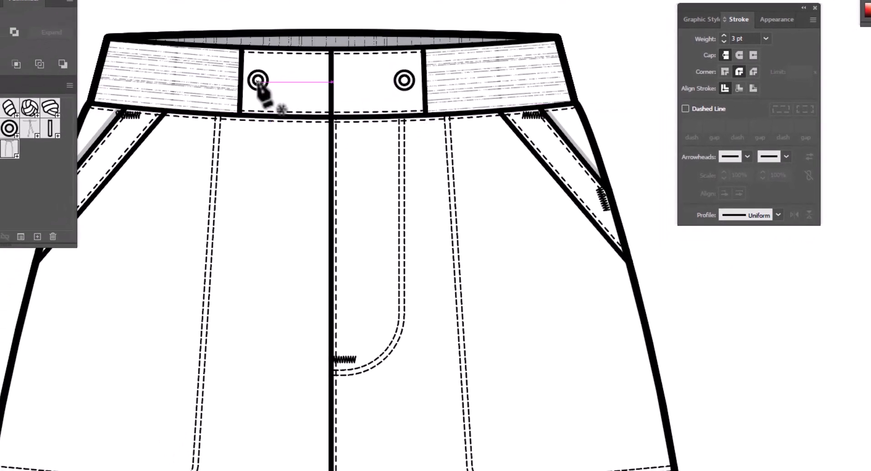
pyautogui.click(258, 82)
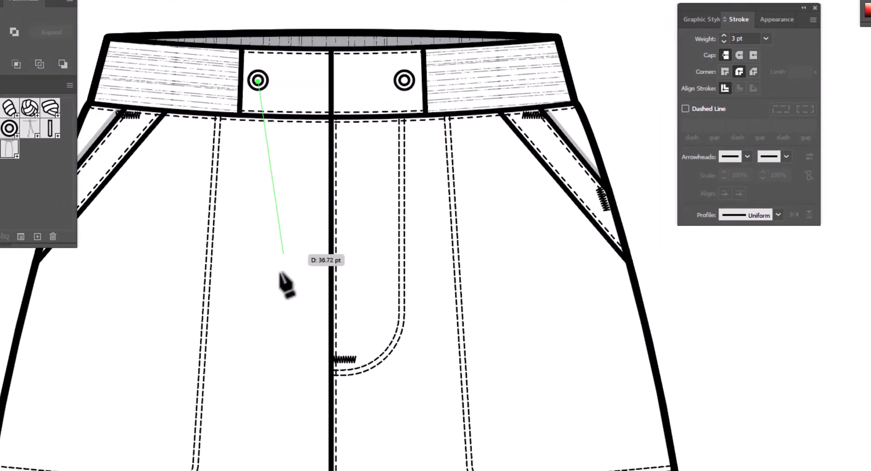
pyautogui.click(249, 388)
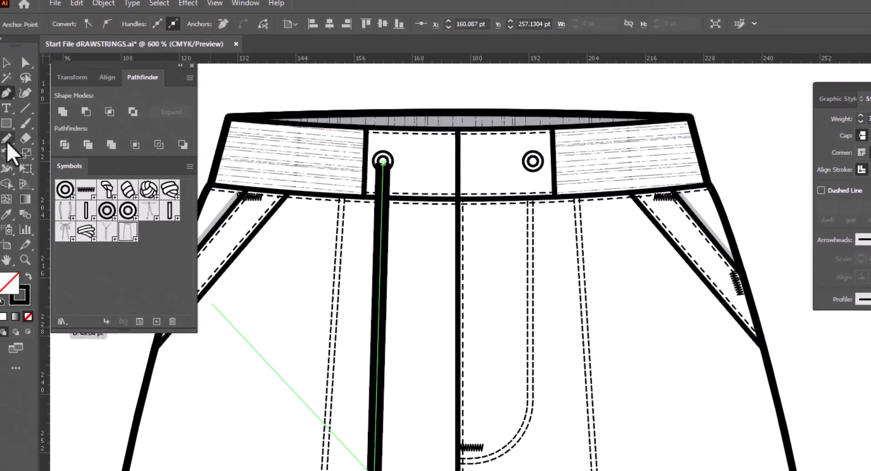
# Accept the Pencil tool options with Edit selected paths enabled, and redraw the hanging line as a gentle wave.
pyautogui.doubleClick(8, 142)
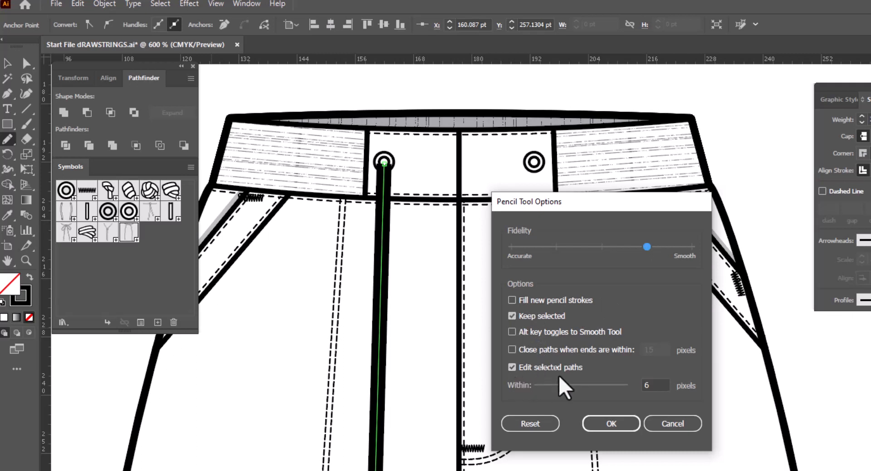
pyautogui.click(612, 426)
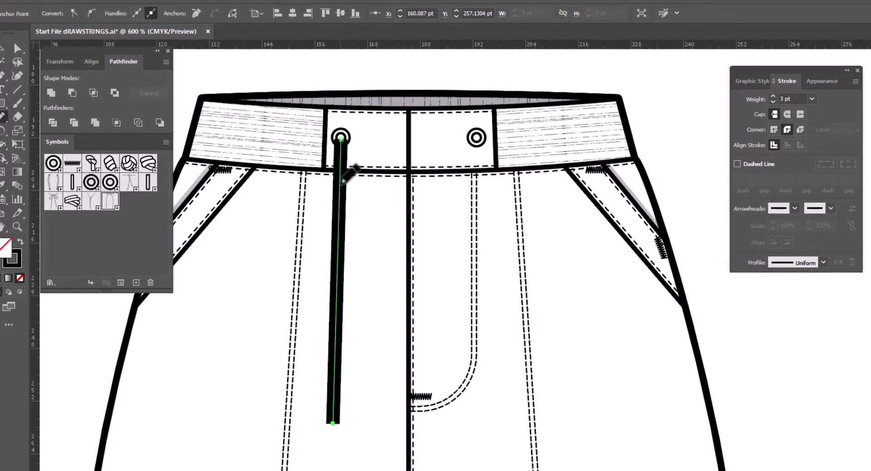
pyautogui.moveTo(369, 204); pyautogui.dragTo(360, 275)
pyautogui.moveTo(335, 249)
pyautogui.mouseDown()
pyautogui.moveTo(345, 288)
pyautogui.moveTo(338, 368)
pyautogui.mouseUp()
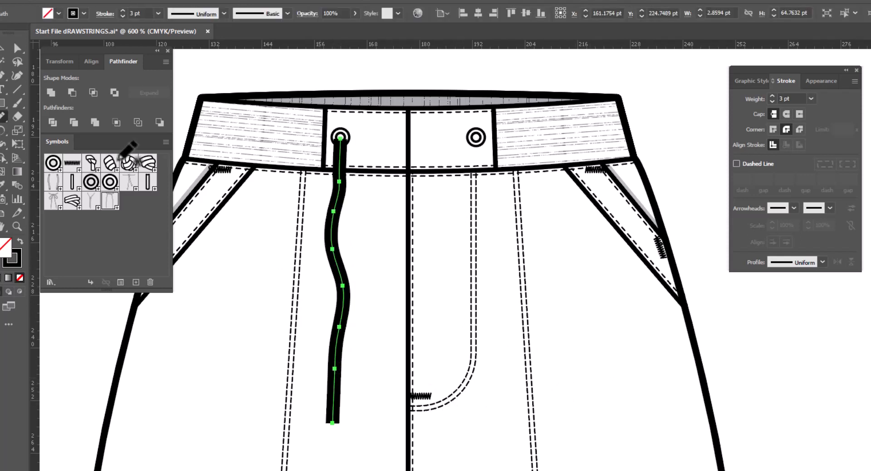
# Convert the wavy cord's stroke into an outlined shape.
pyautogui.click(3, 49)
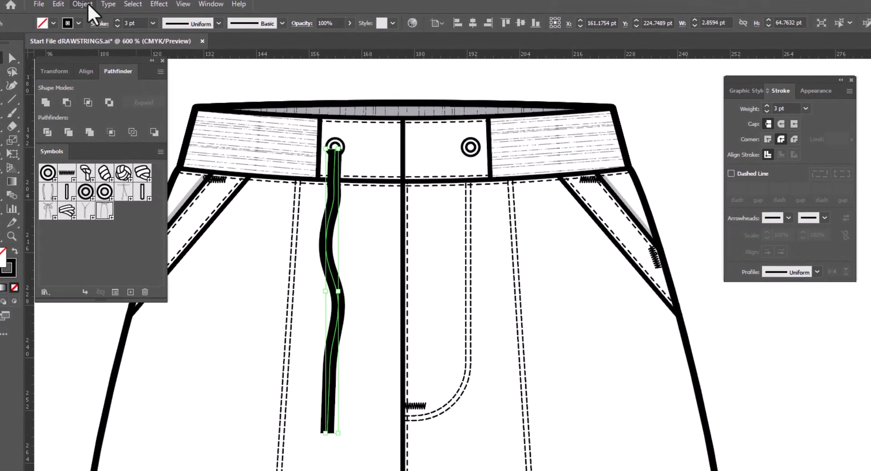
pyautogui.click(86, 1)
pyautogui.moveTo(155, 286)
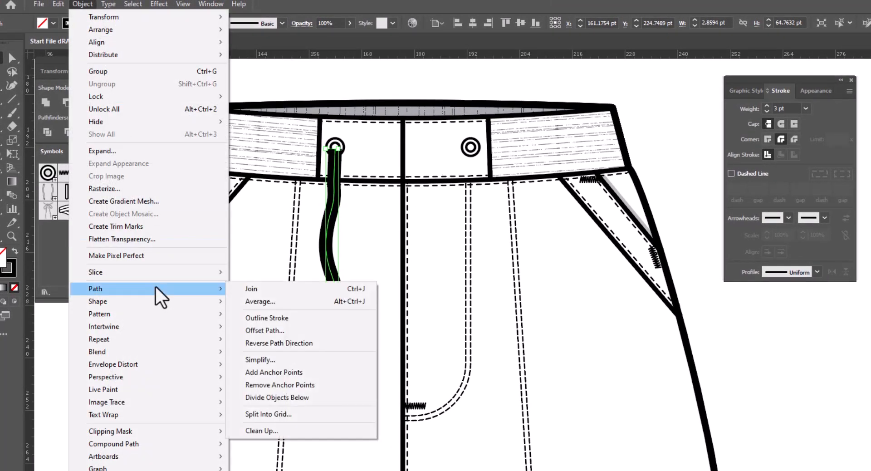
pyautogui.click(284, 319)
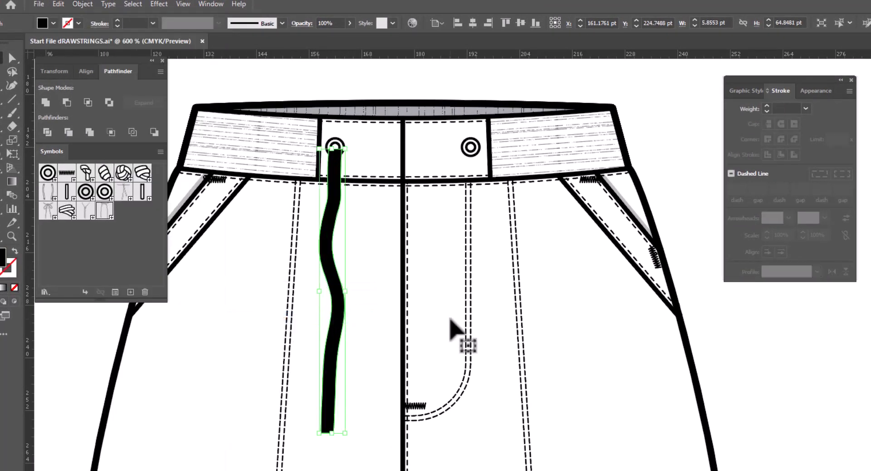
# Give the outlined cord the default white fill and black stroke, with a stroke weight of 0.75 pt.
pyautogui.press('d')
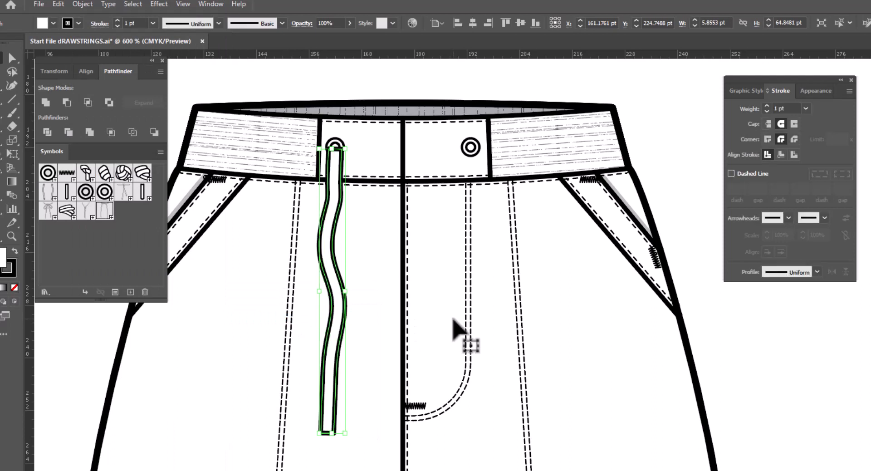
pyautogui.click(806, 109)
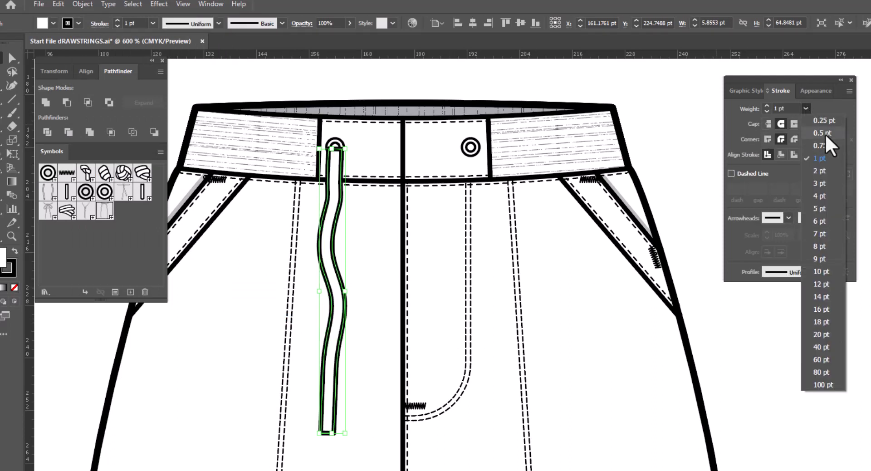
pyautogui.click(825, 146)
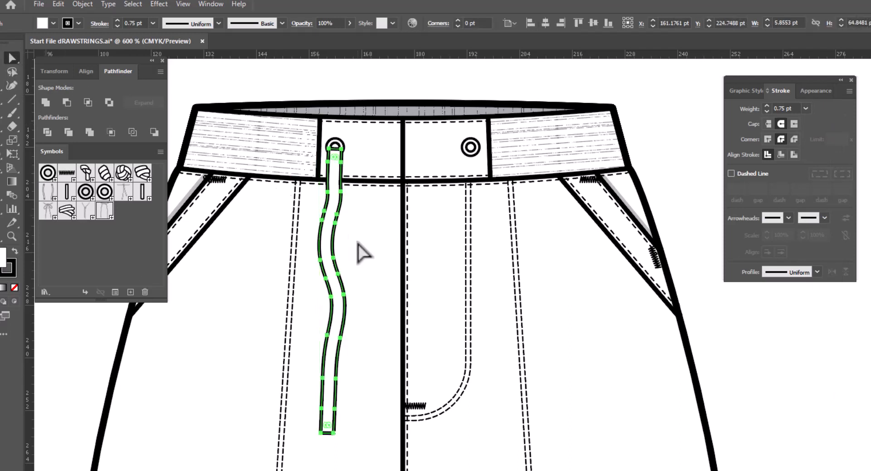
# Select only the anchor points along the cord's left edge with the Lasso, and paste a copy of that edge in front.
pyautogui.click(341, 249)
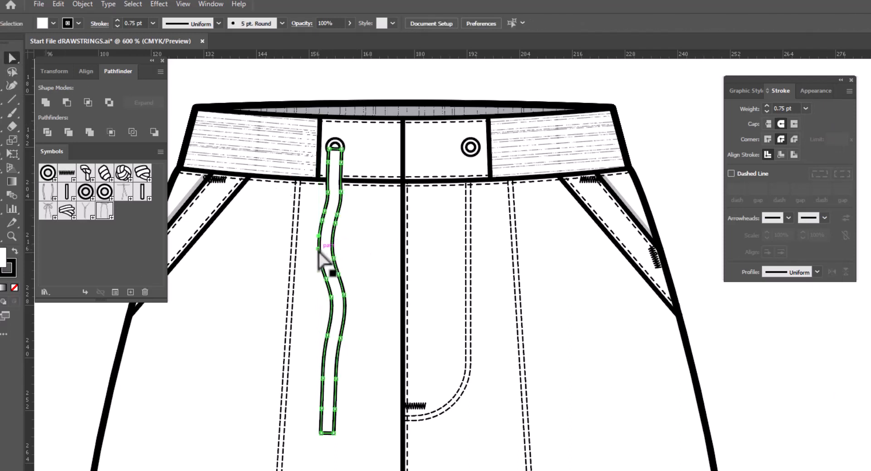
pyautogui.click(324, 254)
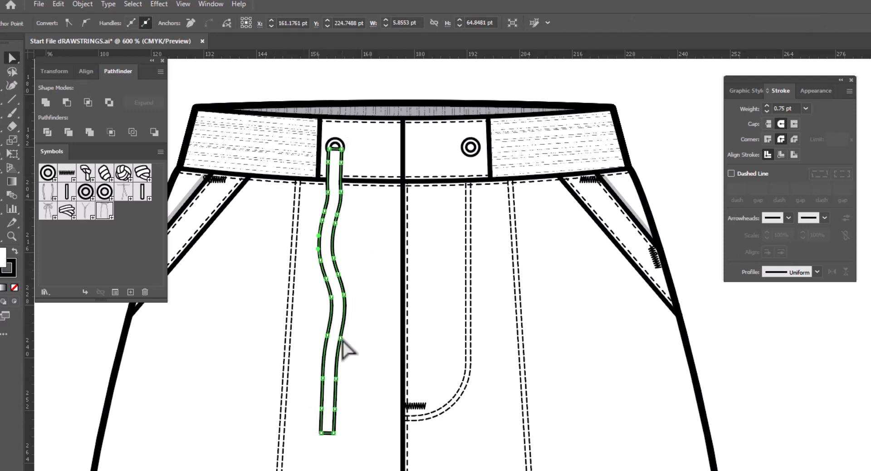
pyautogui.click(369, 324)
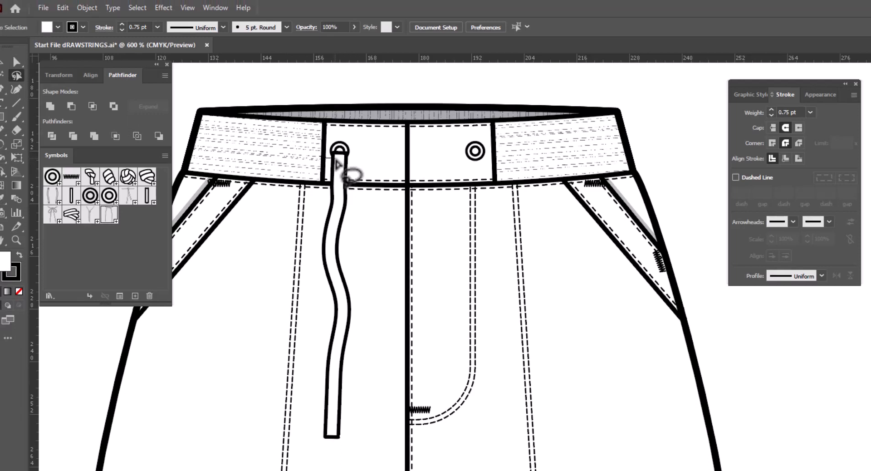
pyautogui.moveTo(336, 161)
pyautogui.mouseDown()
pyautogui.moveTo(342, 290)
pyautogui.moveTo(333, 422)
pyautogui.moveTo(323, 431)
pyautogui.moveTo(312, 411)
pyautogui.moveTo(310, 240)
pyautogui.moveTo(314, 181)
pyautogui.moveTo(332, 159)
pyautogui.mouseUp()
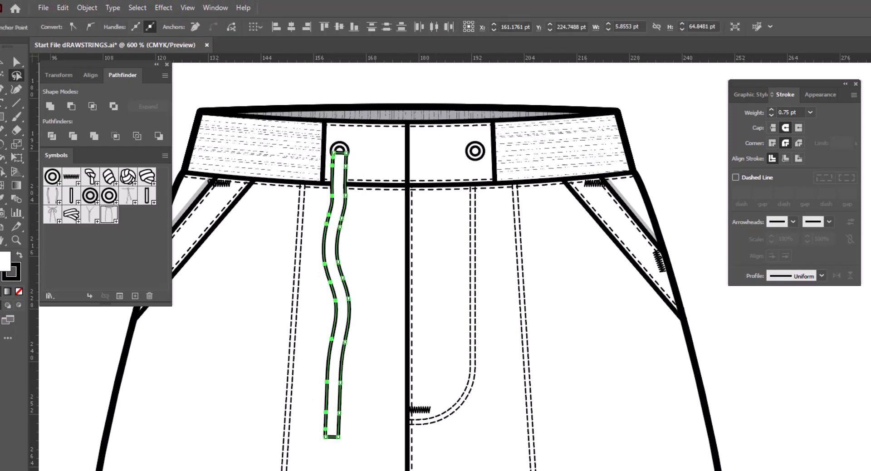
pyautogui.hotkey('ctrl', 'c')
pyautogui.hotkey('ctrl', 'f')
pyautogui.hotkey('ctrl', 'f')
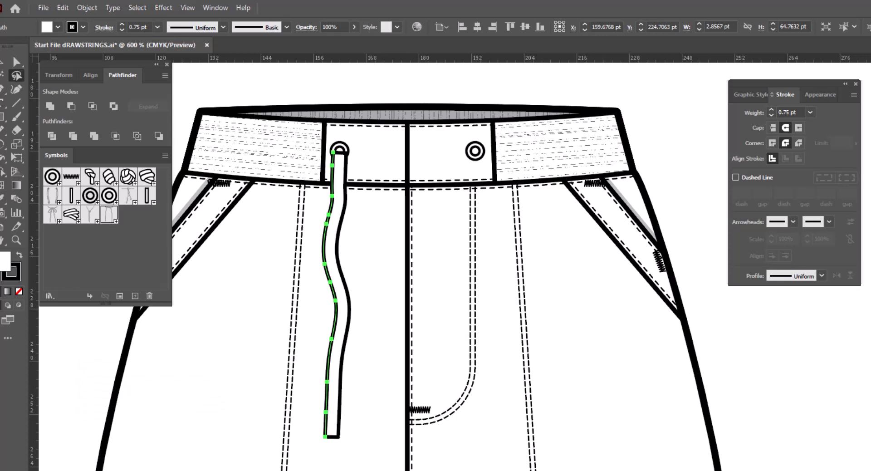
# Nudge the copied edge sideways so it runs along the middle of the wavy cord.
pyautogui.press('Right')
pyautogui.press('Right')
pyautogui.press('Right')
pyautogui.press('Right')
pyautogui.press('Right')
pyautogui.press('Right')
pyautogui.press('Right')
pyautogui.press('Right')
pyautogui.press('Right')
pyautogui.press('Right')
pyautogui.press('Right')
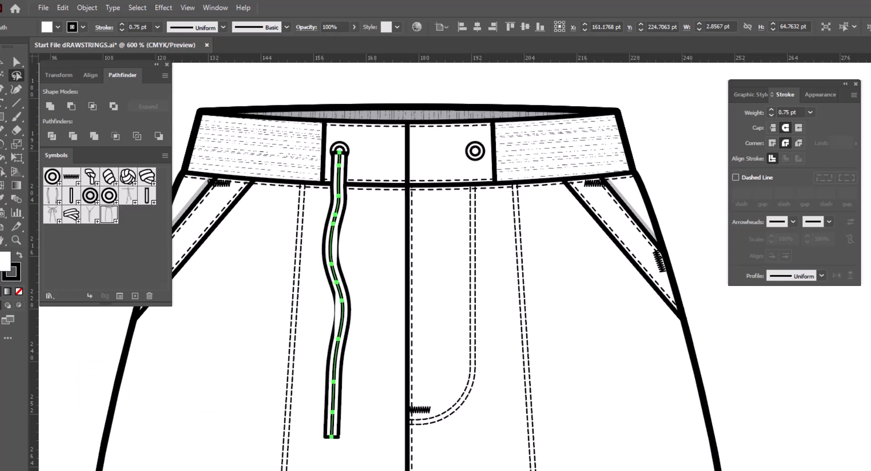
pyautogui.press('Left')
pyautogui.press('Left')
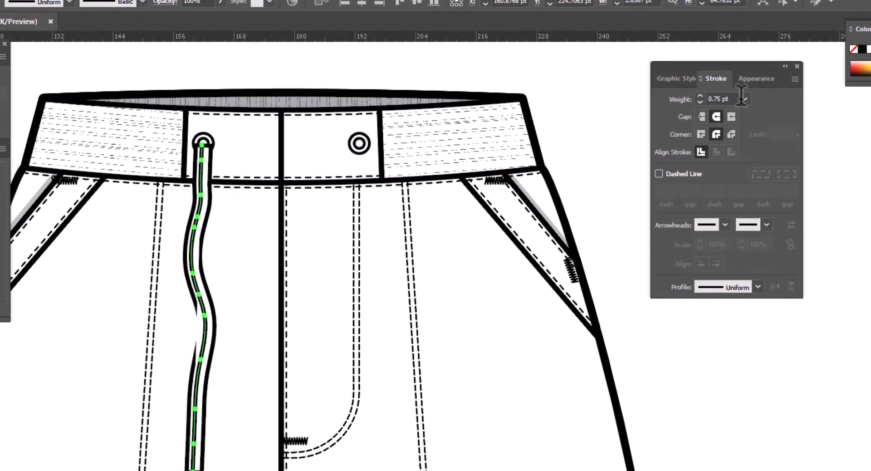
# Style the cord's center line as a 0.25 pt dashed stroke with 1 pt dashes, 1 pt gaps and no fill.
pyautogui.click(810, 113)
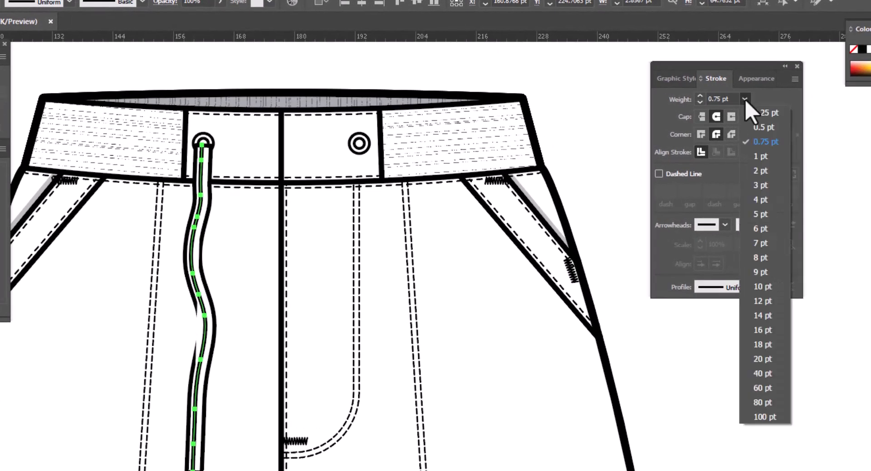
pyautogui.click(758, 113)
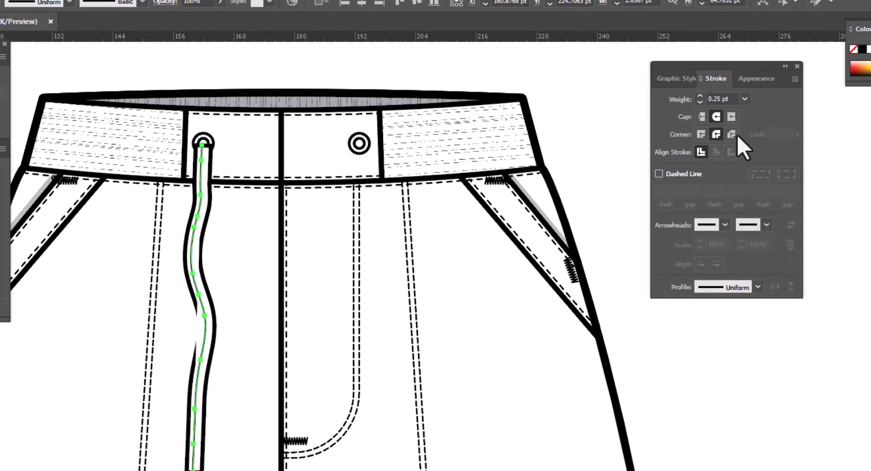
pyautogui.click(716, 116)
pyautogui.click(718, 134)
pyautogui.click(658, 174)
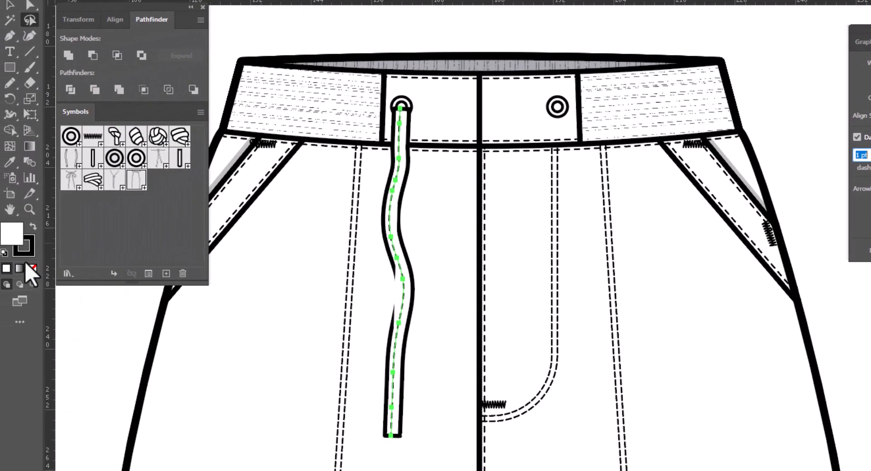
pyautogui.click(33, 268)
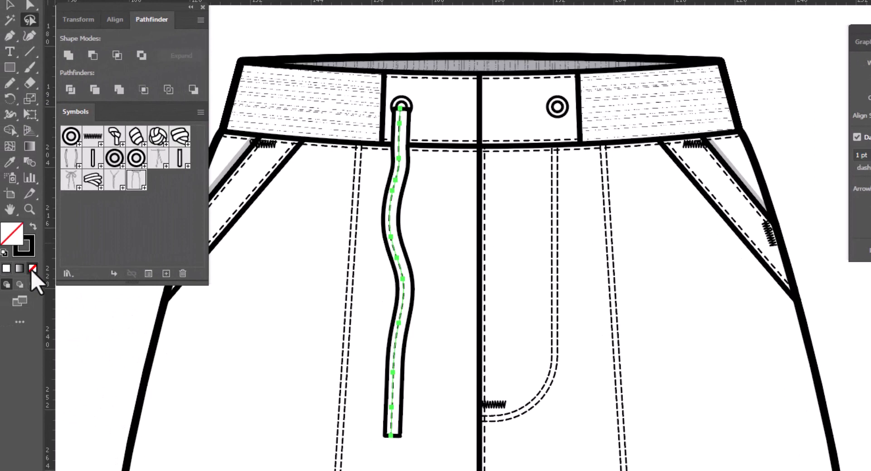
pyautogui.click(8, 3)
pyautogui.click(259, 39)
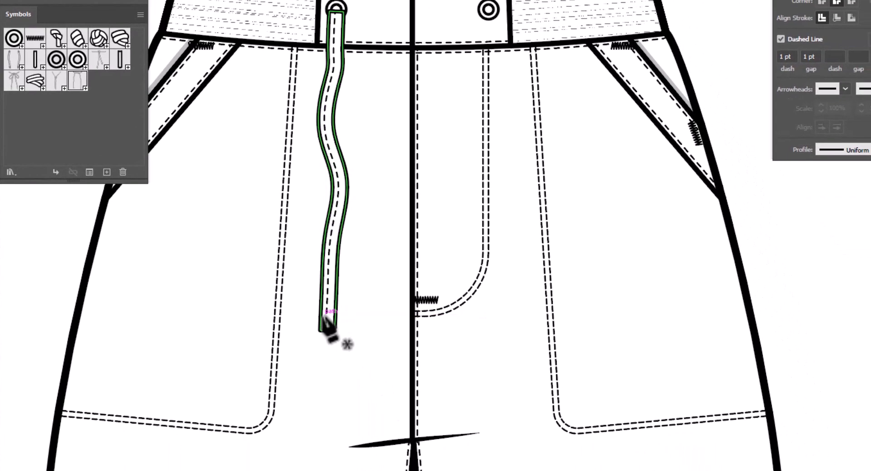
# Draw two short parallel Pen tool lines, each about 3 pt long, across the cord just above its lower end.
pyautogui.click(321, 314)
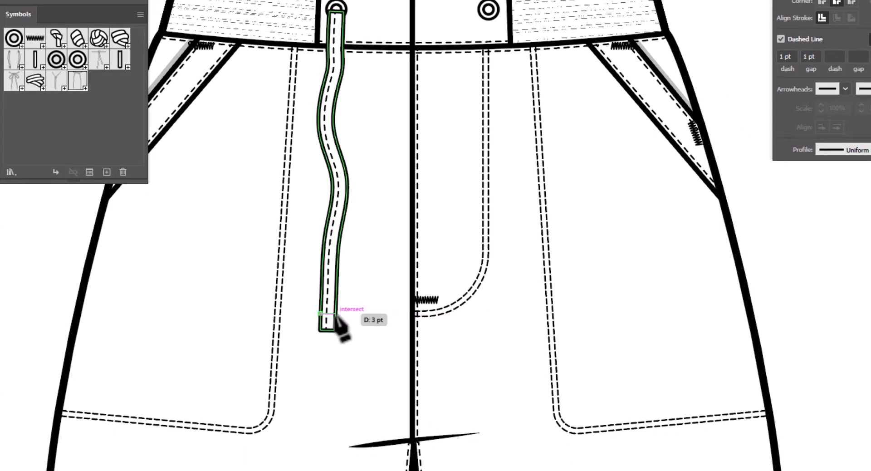
pyautogui.click(335, 314)
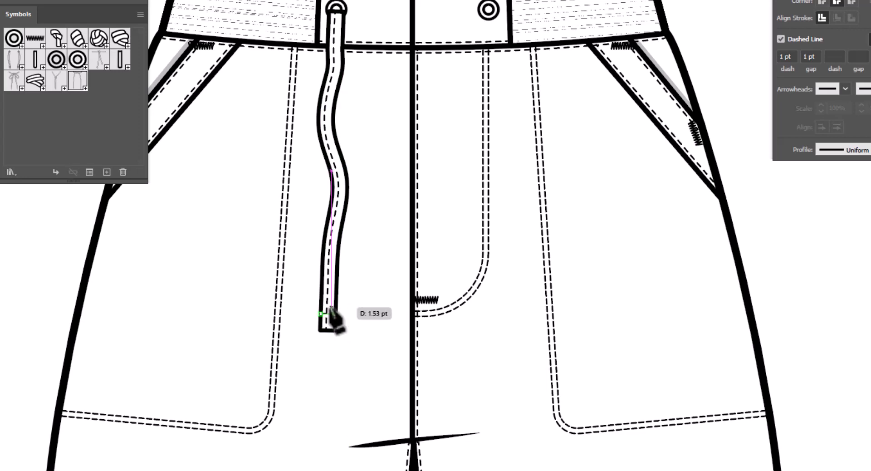
pyautogui.press('Escape')
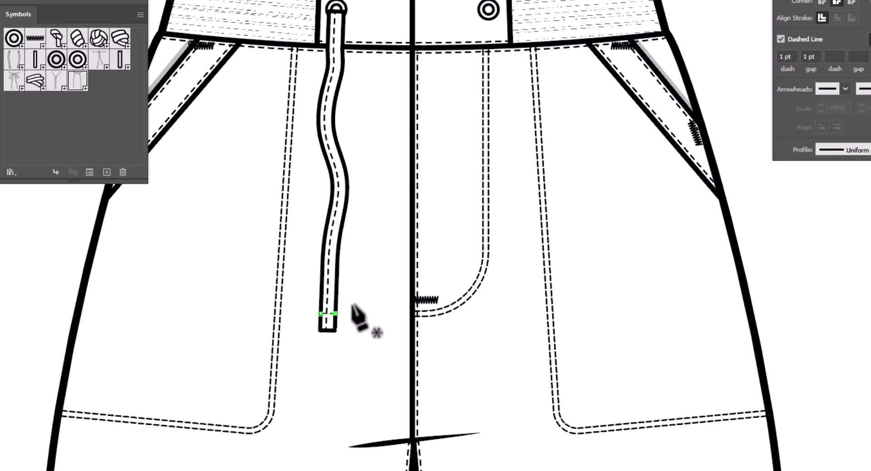
pyautogui.click(320, 311)
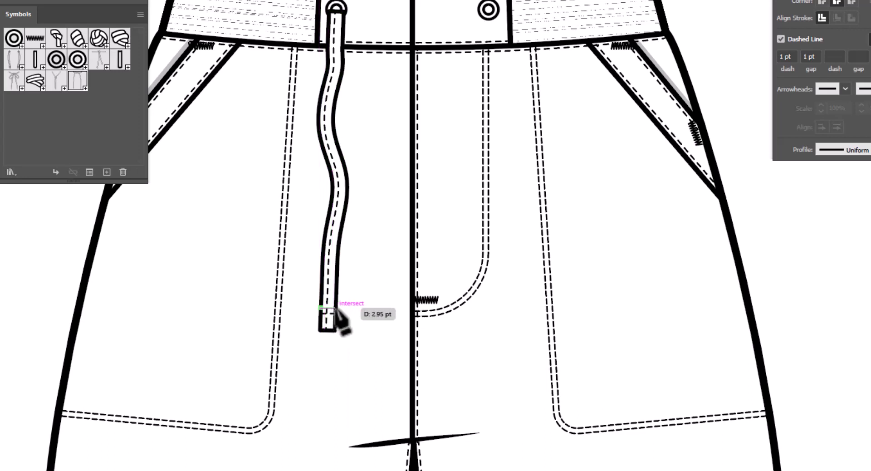
pyautogui.click(335, 308)
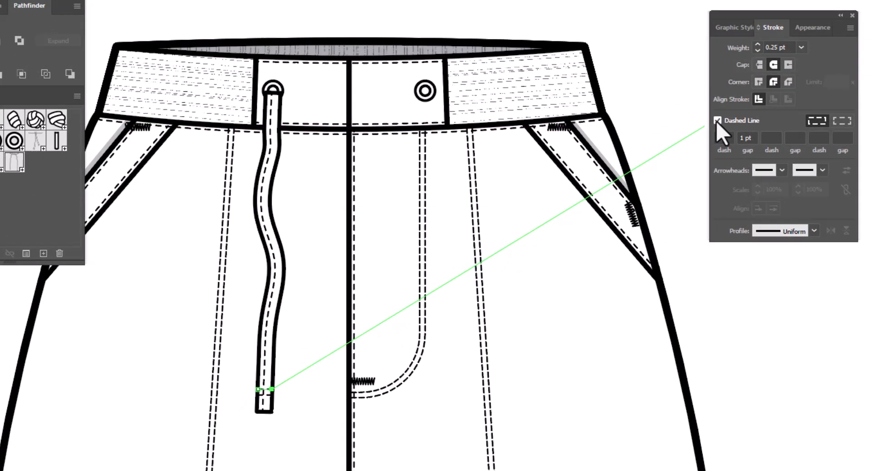
# Make the upper of the two cross lines at the cord's end a solid 0.75 pt stroke.
pyautogui.click(717, 120)
pyautogui.click(802, 46)
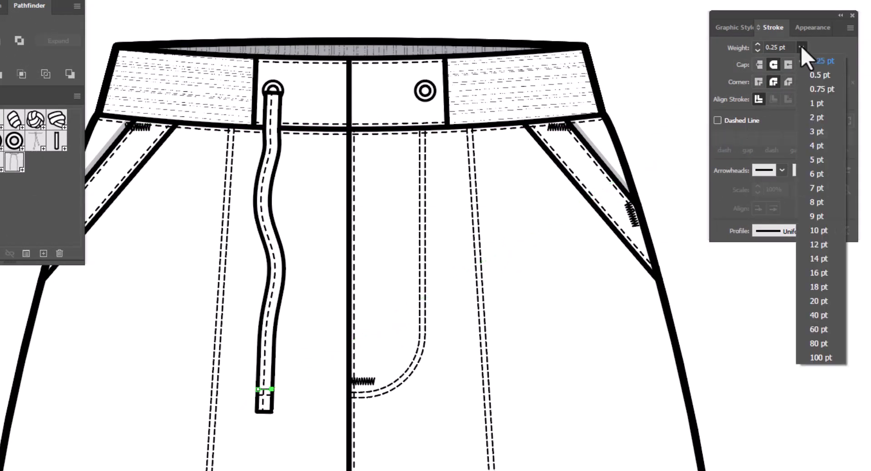
pyautogui.click(821, 89)
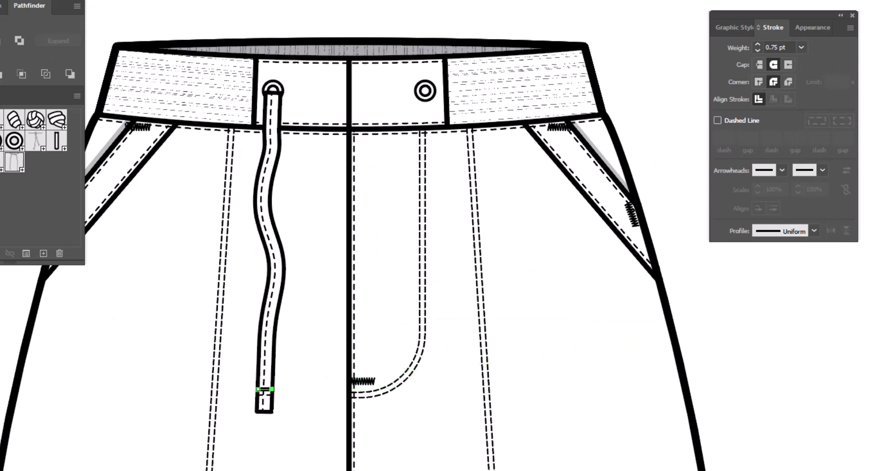
pyautogui.click(278, 313)
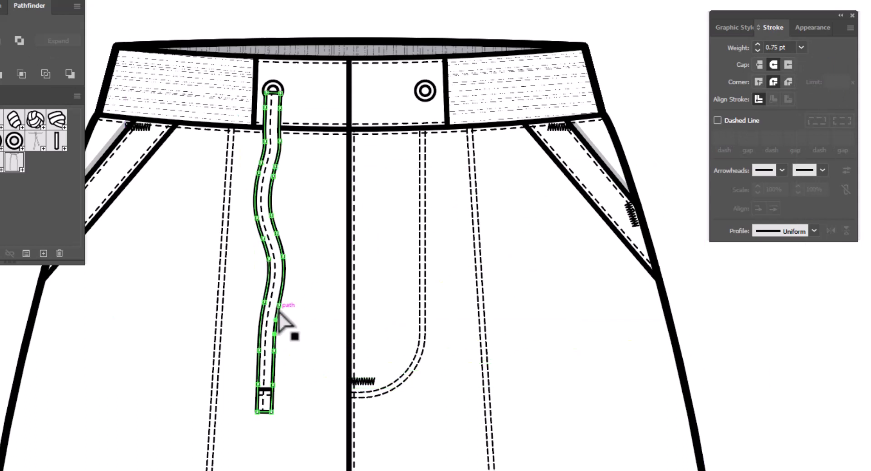
pyautogui.click(741, 319)
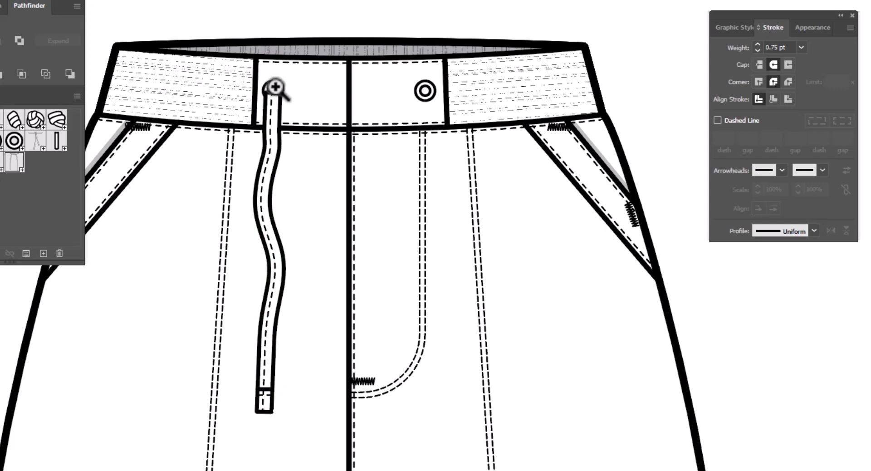
# Taper the cord's top end by moving its corner points into the left eyelet's hole, and curve the short top edge upward.
pyautogui.moveTo(274, 88); pyautogui.dragTo(437, 249)
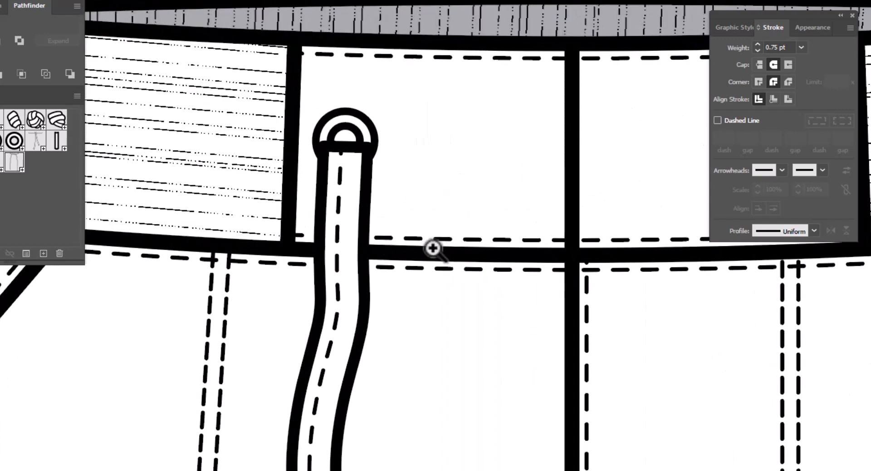
pyautogui.click(368, 155)
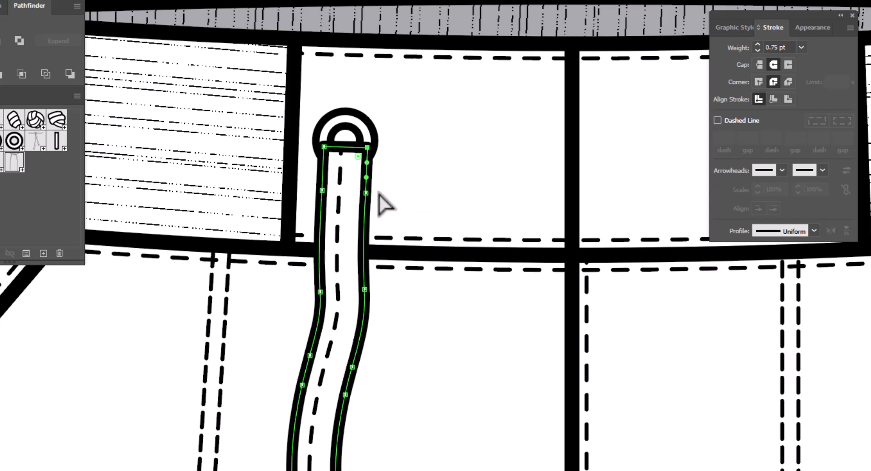
pyautogui.click(328, 150)
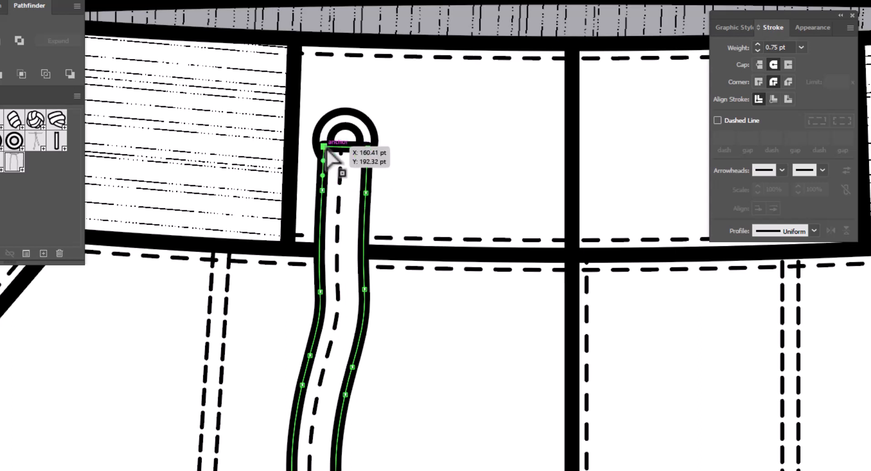
pyautogui.moveTo(327, 151); pyautogui.dragTo(355, 141)
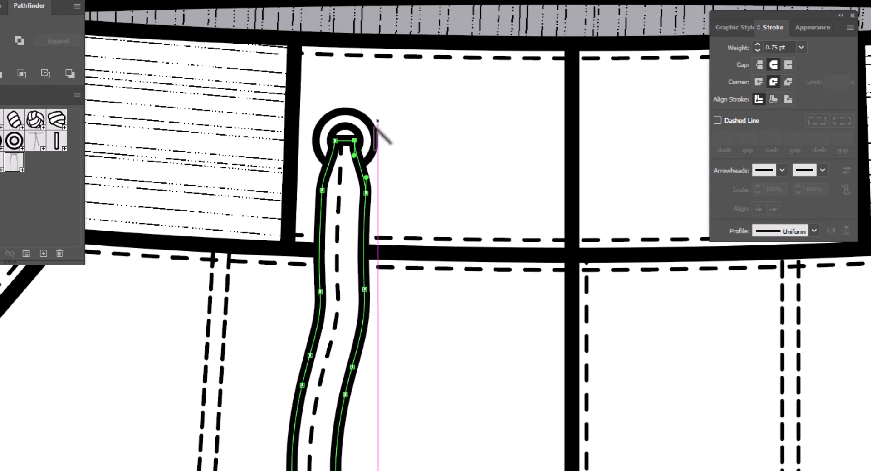
pyautogui.moveTo(346, 141); pyautogui.dragTo(348, 142)
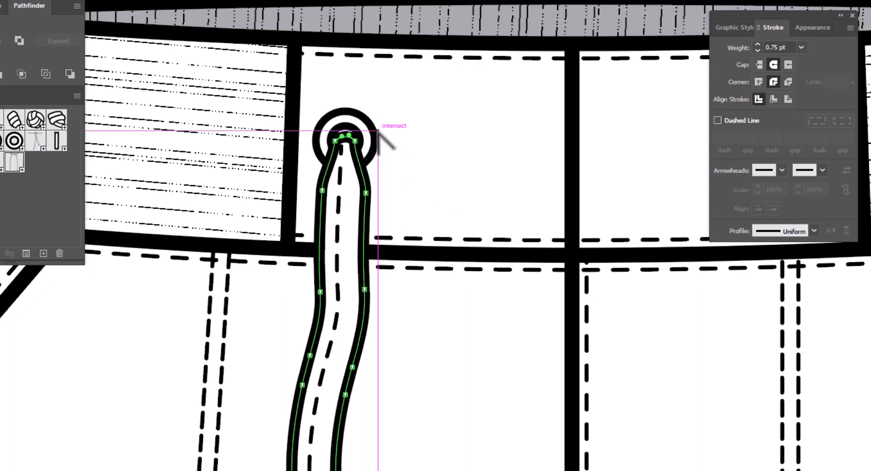
pyautogui.click(388, 169)
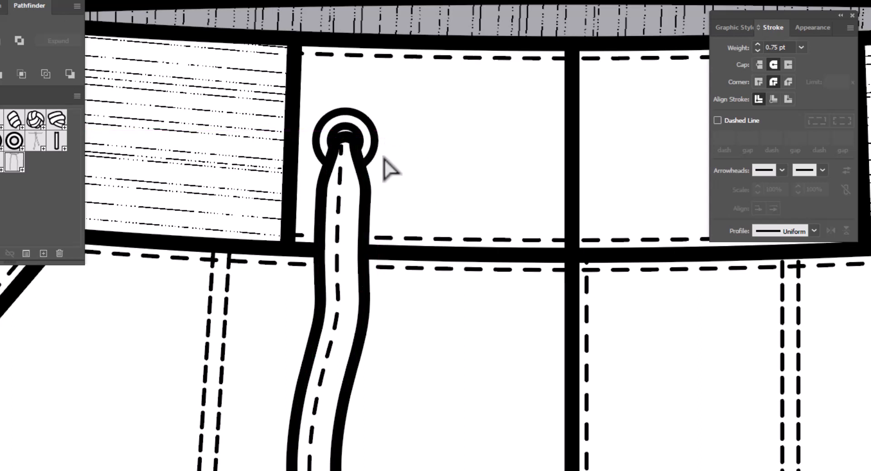
pyautogui.click(338, 144)
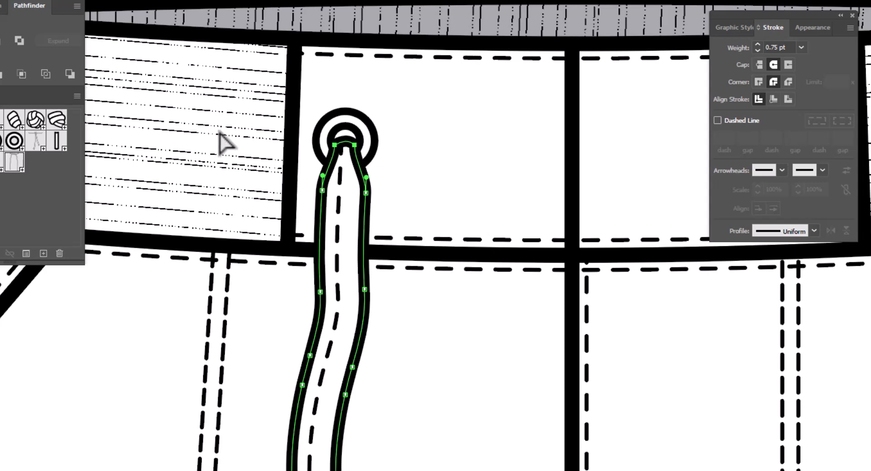
pyautogui.click(430, 169)
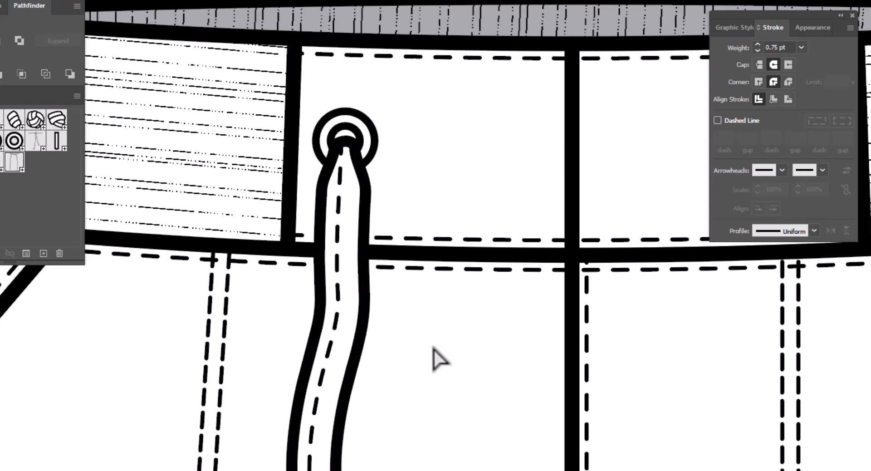
# Group all parts of the finished wavy cord hanging from the left eyelet.
pyautogui.scroll(-4, 442, 354)
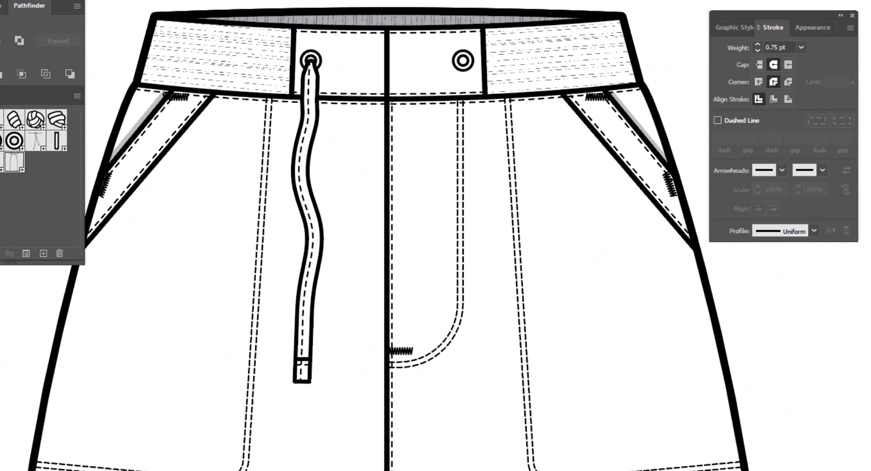
pyautogui.moveTo(292, 105)
pyautogui.mouseDown()
pyautogui.moveTo(356, 415)
pyautogui.moveTo(345, 325)
pyautogui.mouseUp()
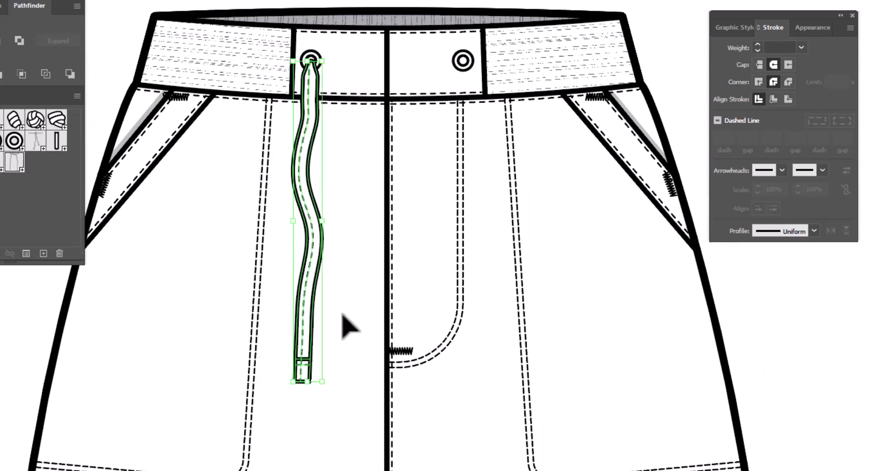
pyautogui.rightClick(305, 247)
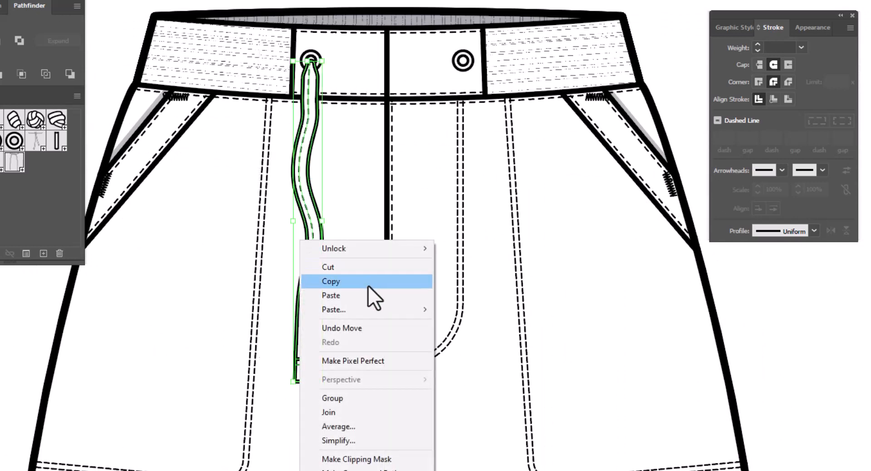
pyautogui.click(347, 399)
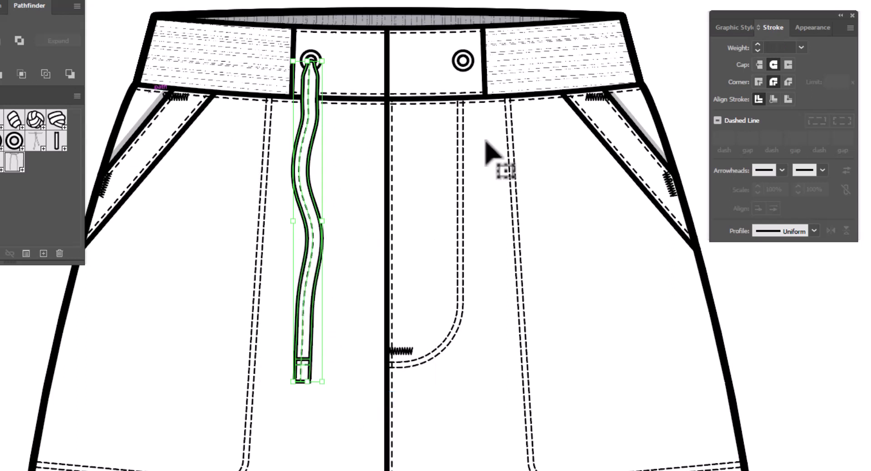
# Reflect a copy of the cord across the vertical center front line so it hangs from the right eyelet.
pyautogui.press('a')
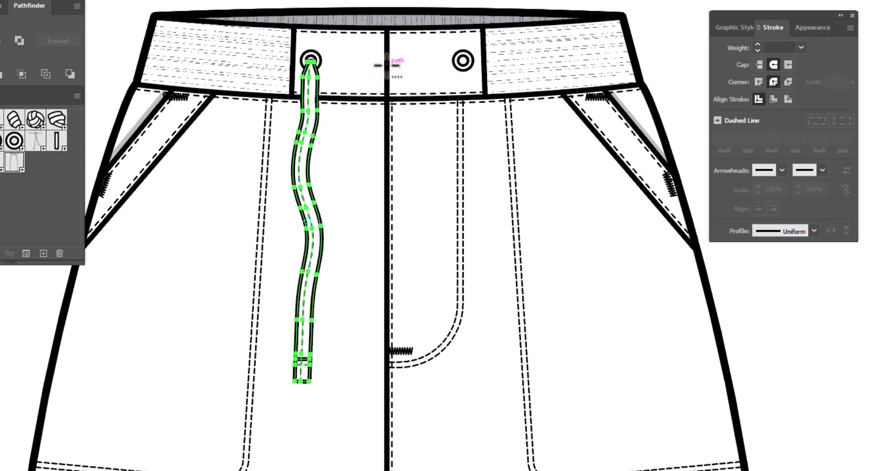
pyautogui.keyDown('alt'); pyautogui.click(386, 65); pyautogui.keyUp('alt')
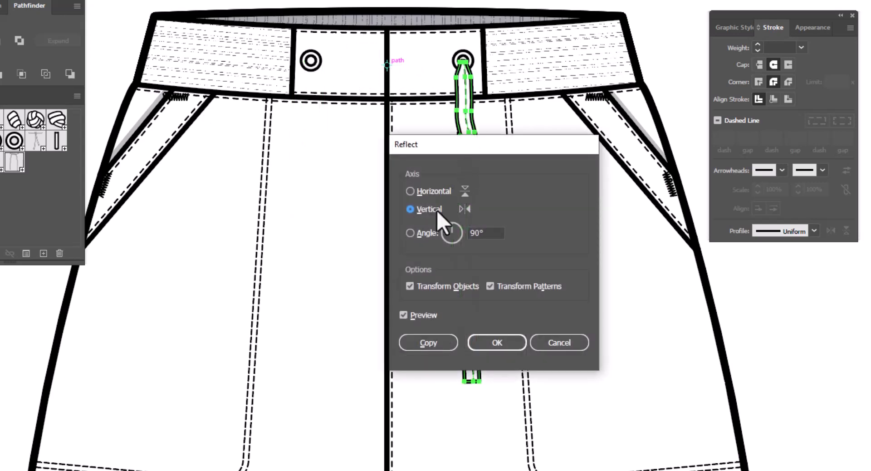
pyautogui.click(421, 344)
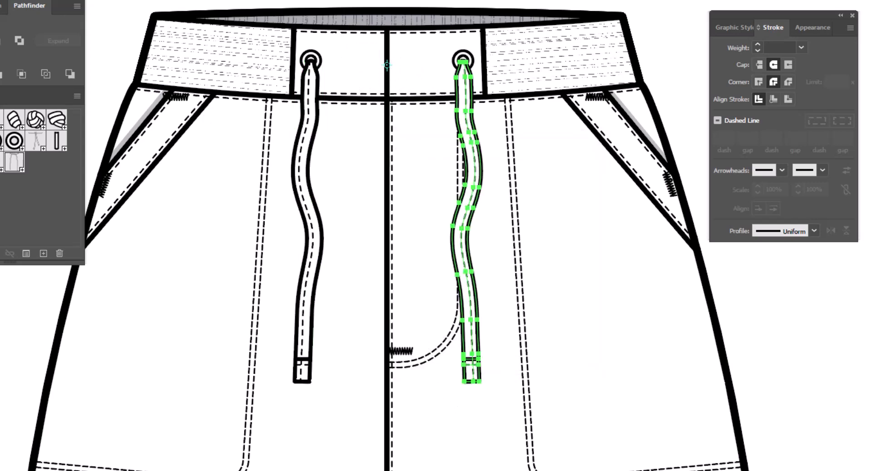
pyautogui.click(774, 285)
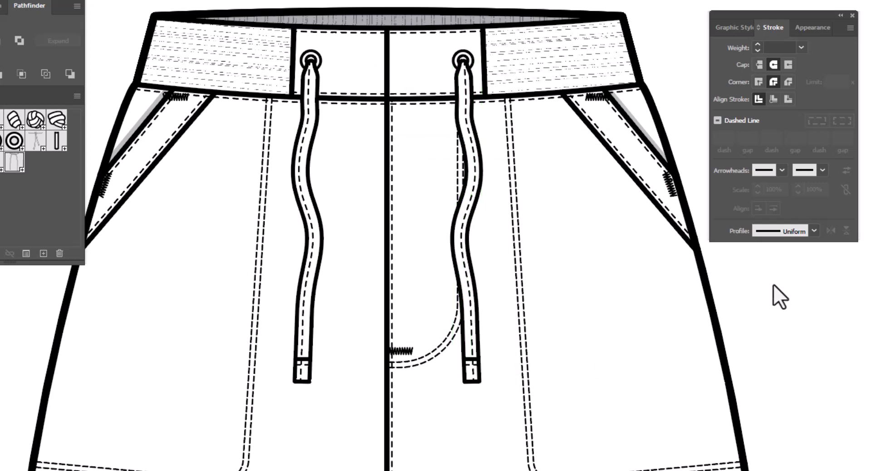
# Save both cords together as a dynamic Movie Clip symbol with the default name, and delete them from the pants.
pyautogui.click(475, 285)
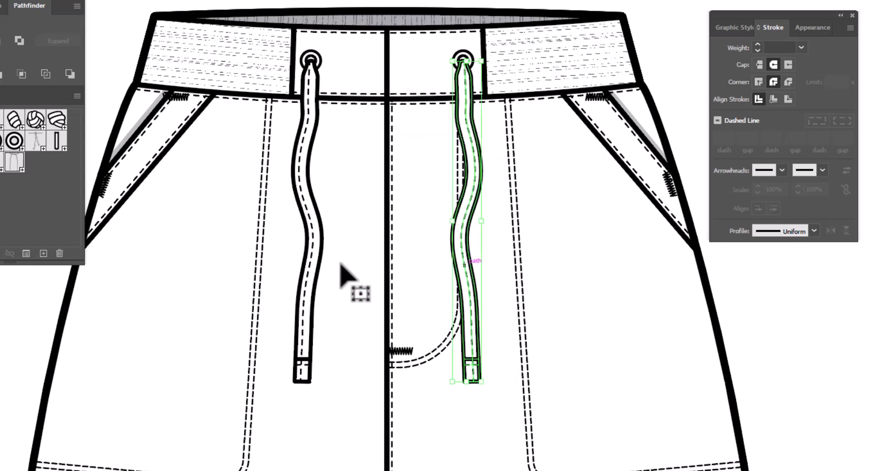
pyautogui.keyDown('shift'); pyautogui.click(319, 252); pyautogui.keyUp('shift')
pyautogui.moveTo(321, 263); pyautogui.dragTo(39, 211)
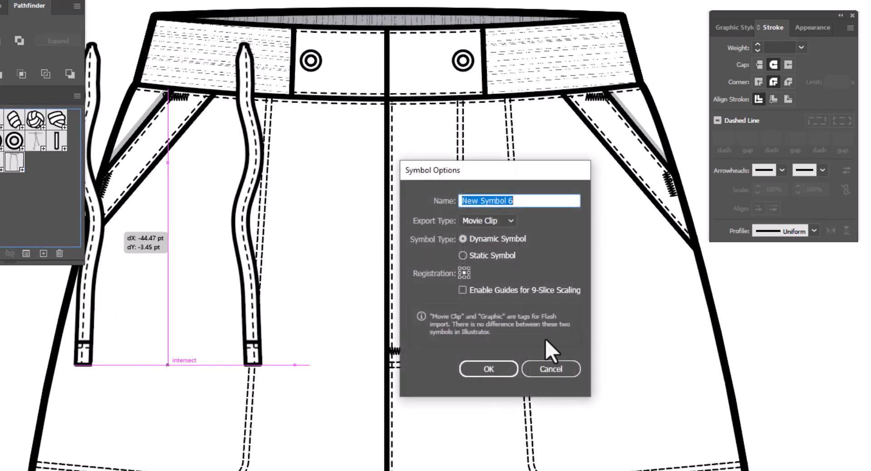
pyautogui.click(495, 369)
pyautogui.press('Delete')
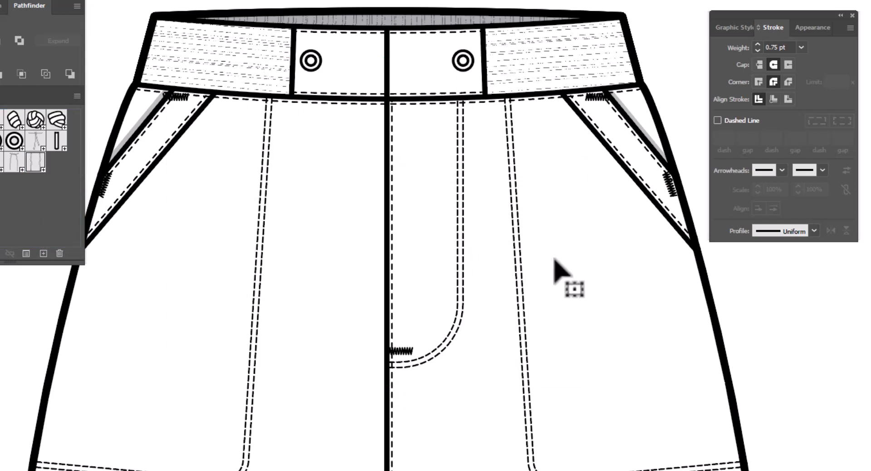
# Draw a teardrop-shaped loop with the Pen tool in the blank area beside the pants and apply the 2pt Drawstring graphic style.
pyautogui.moveTo(563, 273); pyautogui.dragTo(206, 241)
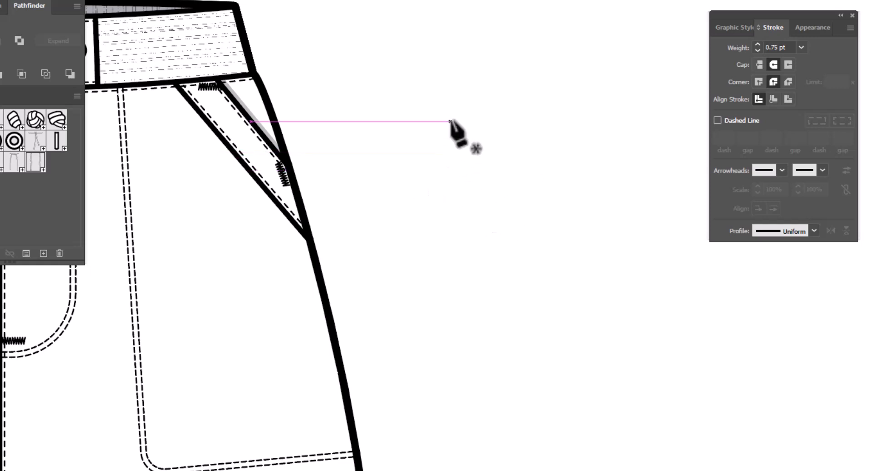
pyautogui.click(458, 150)
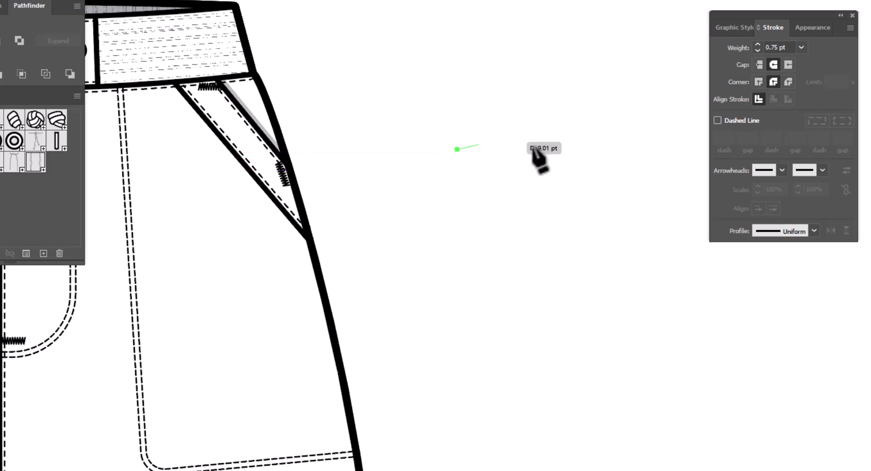
pyautogui.moveTo(541, 138); pyautogui.dragTo(549, 165)
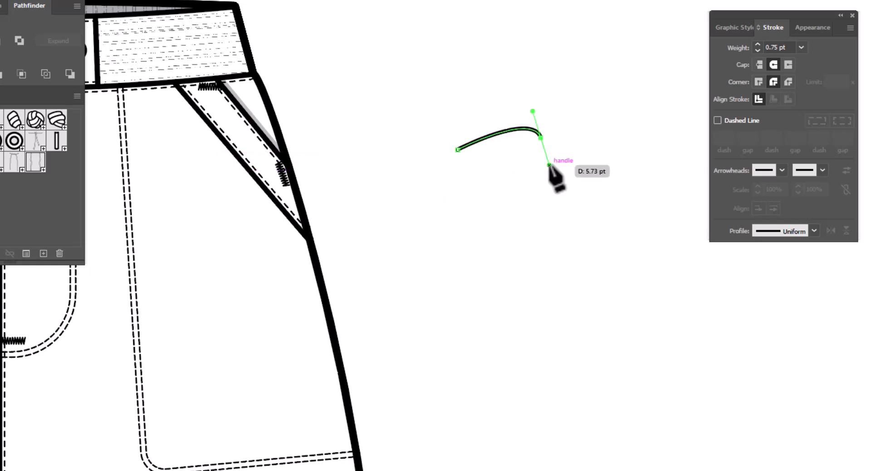
pyautogui.click(452, 152)
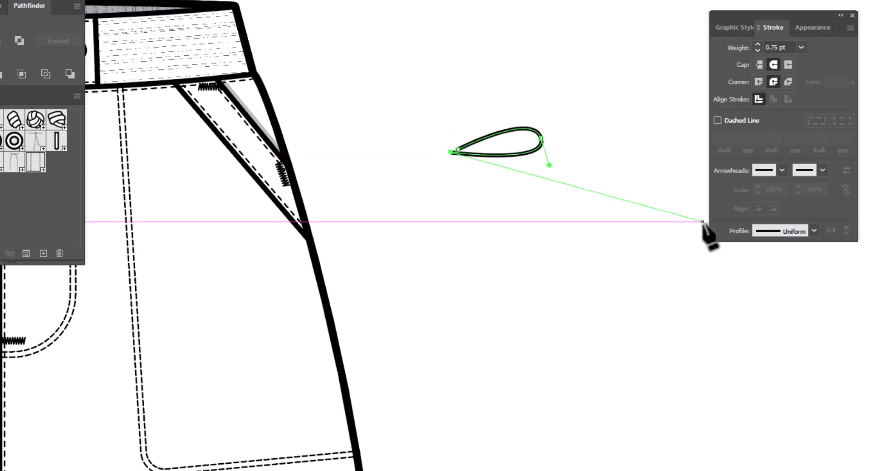
pyautogui.click(731, 27)
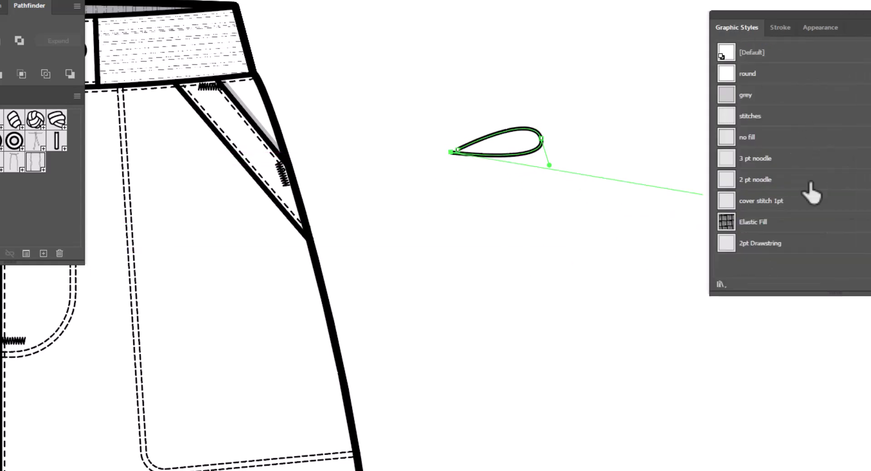
pyautogui.click(772, 244)
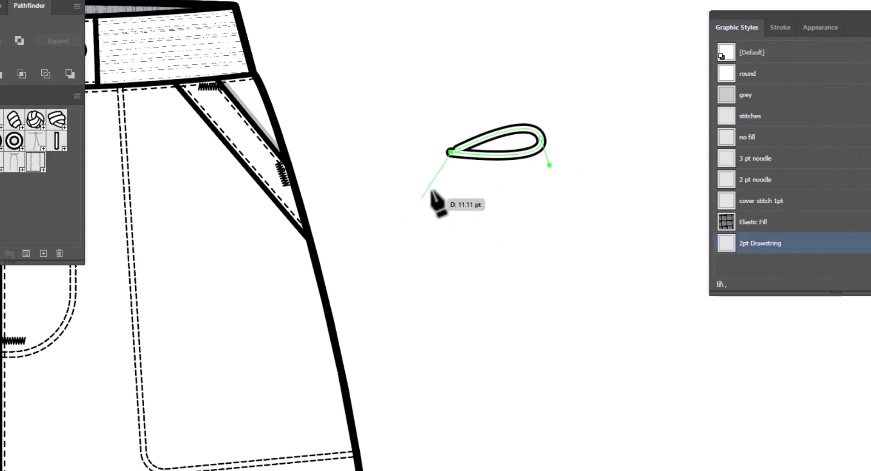
pyautogui.moveTo(431, 190); pyautogui.dragTo(434, 185)
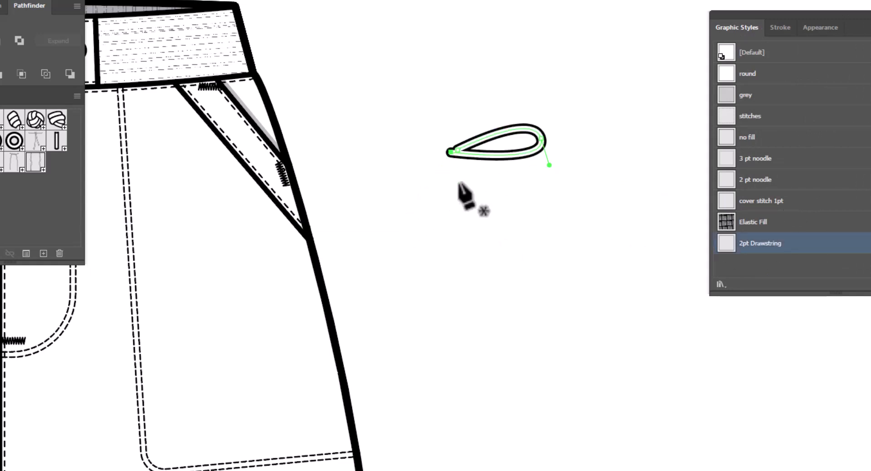
# Draw a second teardrop loop overlapping the first one slightly lower, and give it the 2pt Drawstring style.
pyautogui.click(451, 160)
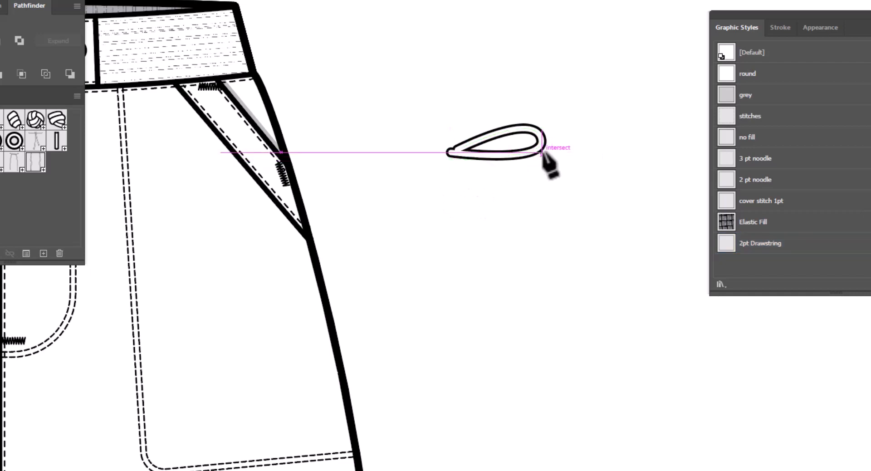
pyautogui.moveTo(542, 153); pyautogui.dragTo(546, 187)
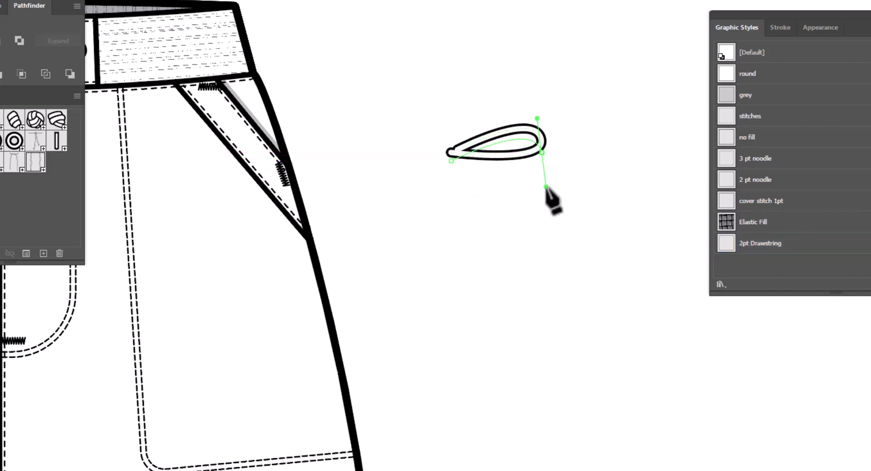
pyautogui.click(445, 164)
pyautogui.click(778, 245)
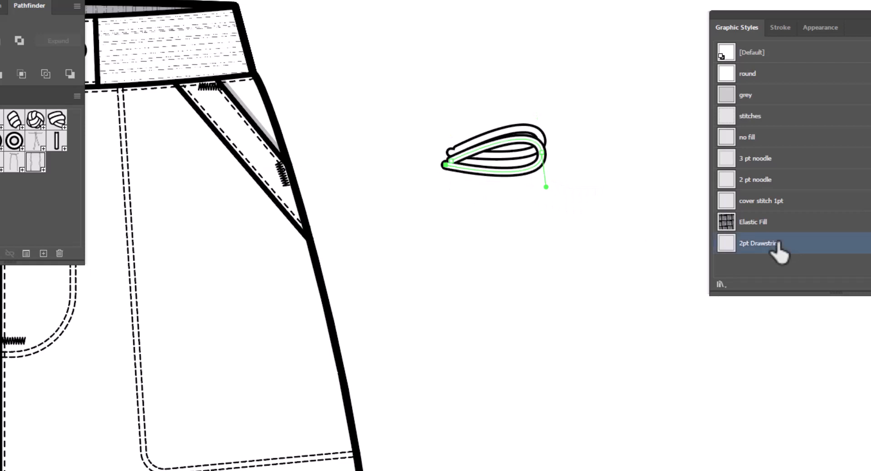
pyautogui.press('Escape')
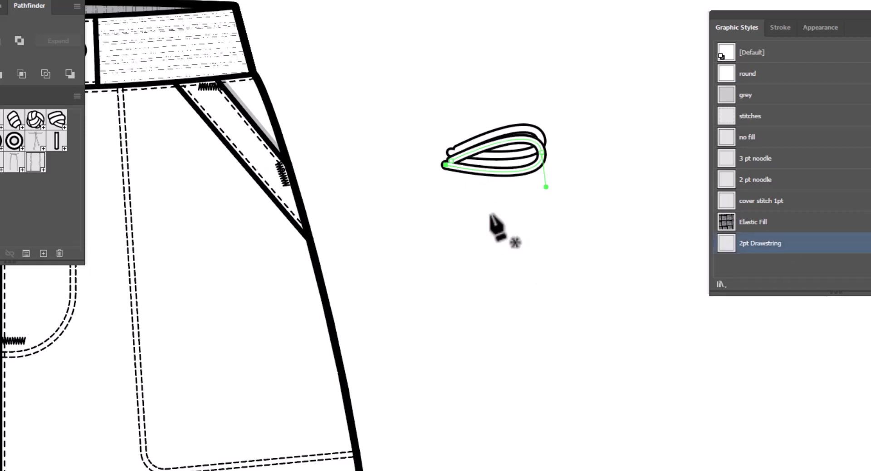
# Draw a third, slightly wider loop below the other two and apply the 2pt Drawstring style to it.
pyautogui.click(442, 179)
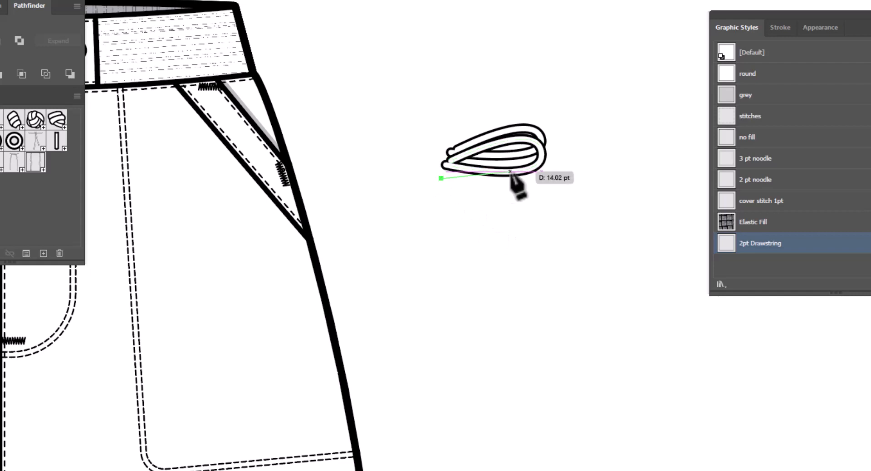
pyautogui.moveTo(551, 165); pyautogui.dragTo(555, 196)
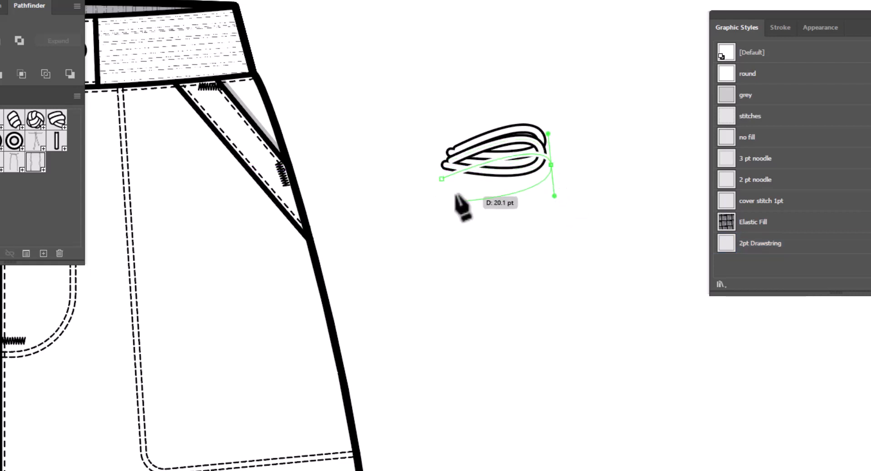
pyautogui.click(439, 184)
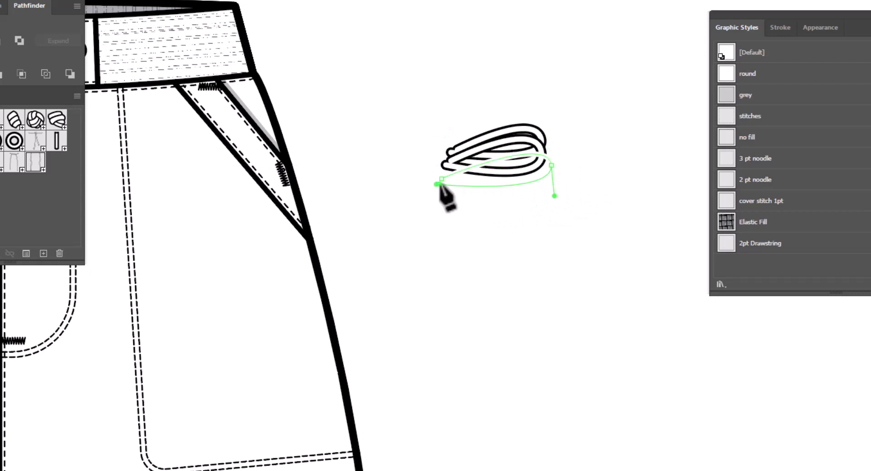
pyautogui.click(767, 244)
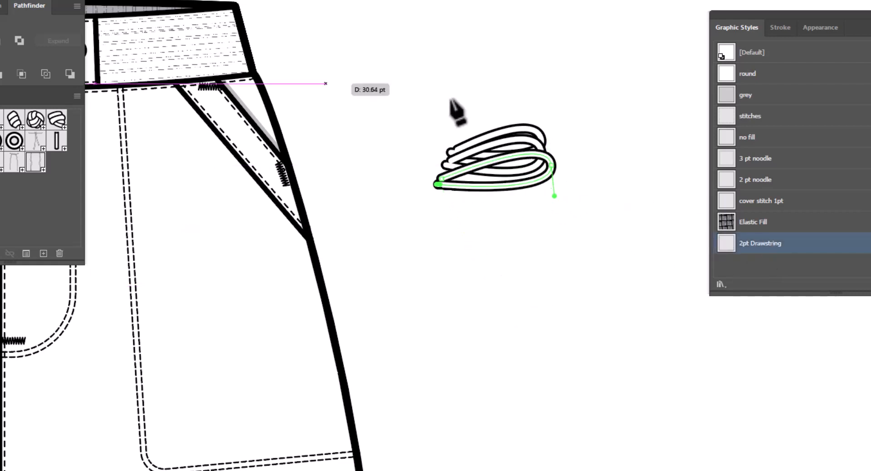
pyautogui.press('v')
pyautogui.click(515, 203)
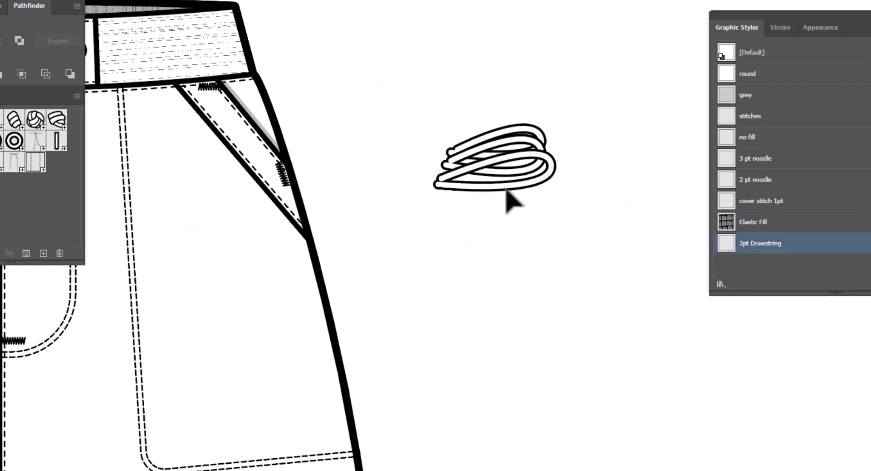
# Rotate the lowest loop clockwise about its narrow end so that its rounded end tilts downward.
pyautogui.click(505, 186)
pyautogui.press('r')
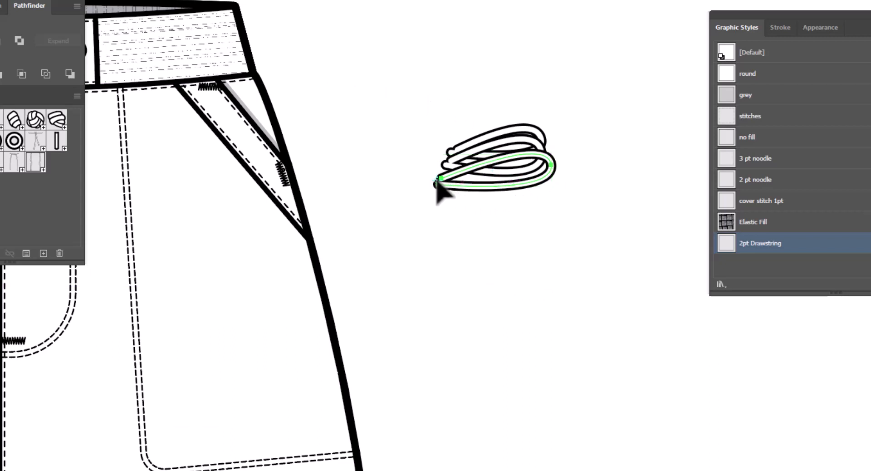
pyautogui.moveTo(562, 205); pyautogui.dragTo(560, 232)
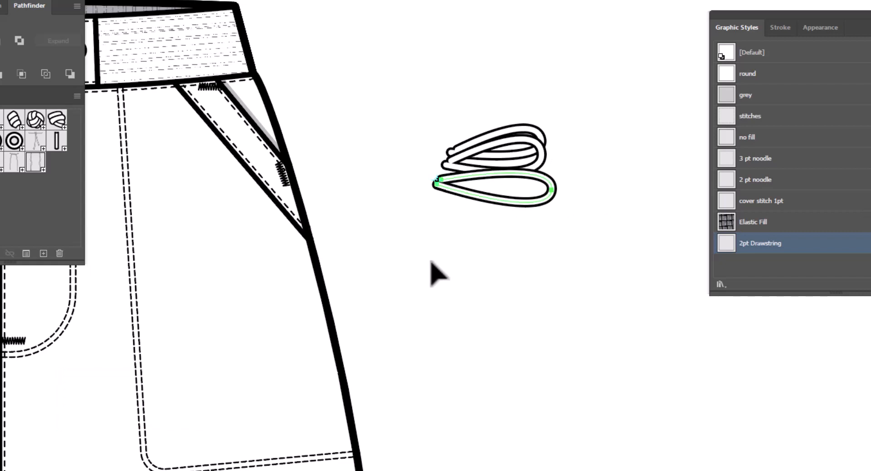
# Move the middle loop down against the lowest one, and shift the top loop slightly down and left to follow it.
pyautogui.click(539, 161)
pyautogui.click(541, 167)
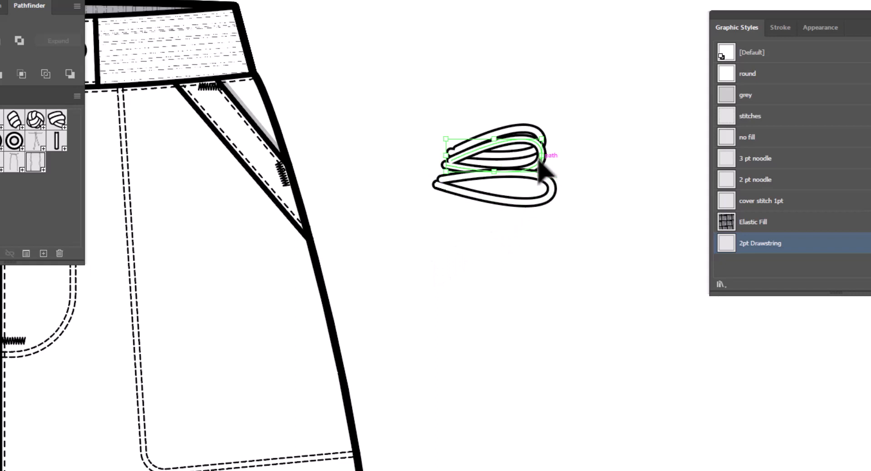
pyautogui.press('Down')
pyautogui.press('Down')
pyautogui.moveTo(585, 158); pyautogui.dragTo(565, 145)
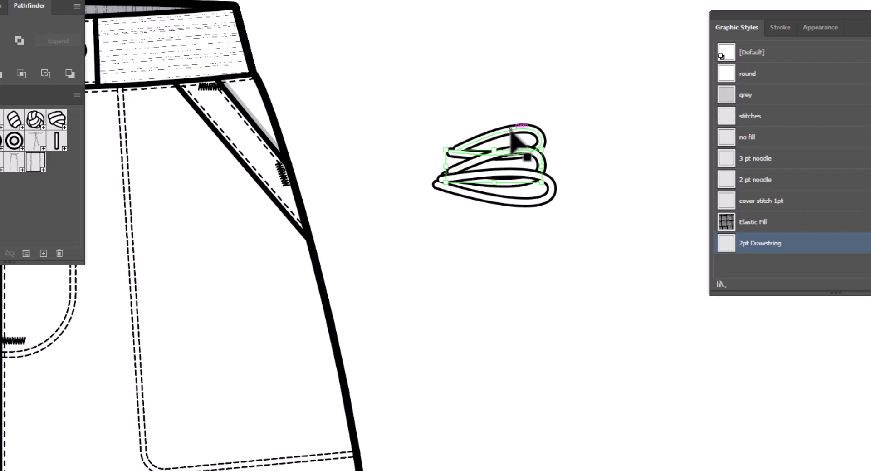
pyautogui.moveTo(511, 130); pyautogui.dragTo(504, 138)
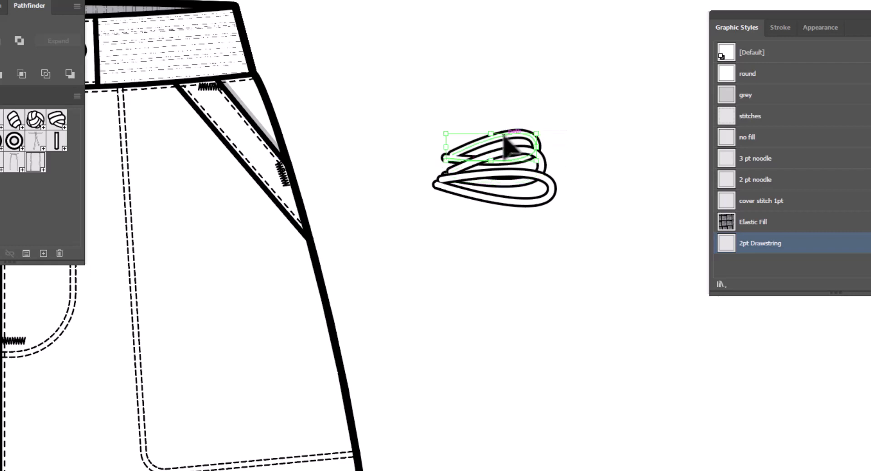
# Rotate the top loop slightly counterclockwise about its narrow end and move it down closer to the middle loop.
pyautogui.press('r')
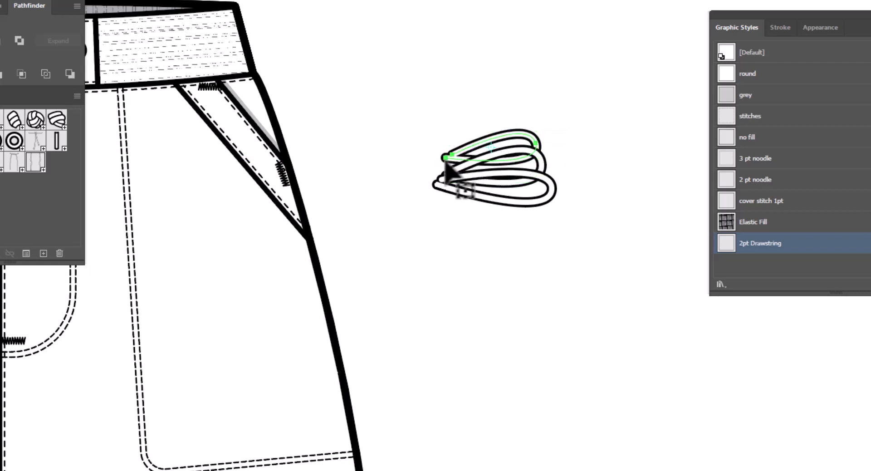
pyautogui.click(443, 162)
pyautogui.moveTo(548, 117); pyautogui.dragTo(539, 108)
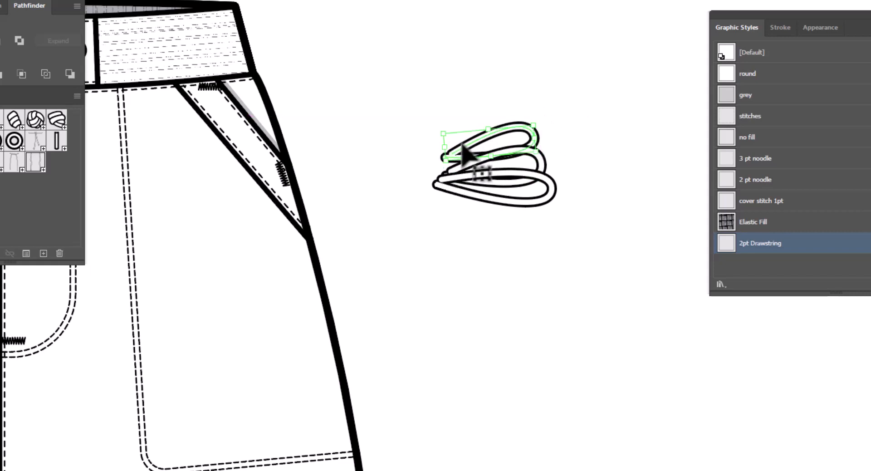
pyautogui.moveTo(471, 156); pyautogui.dragTo(473, 165)
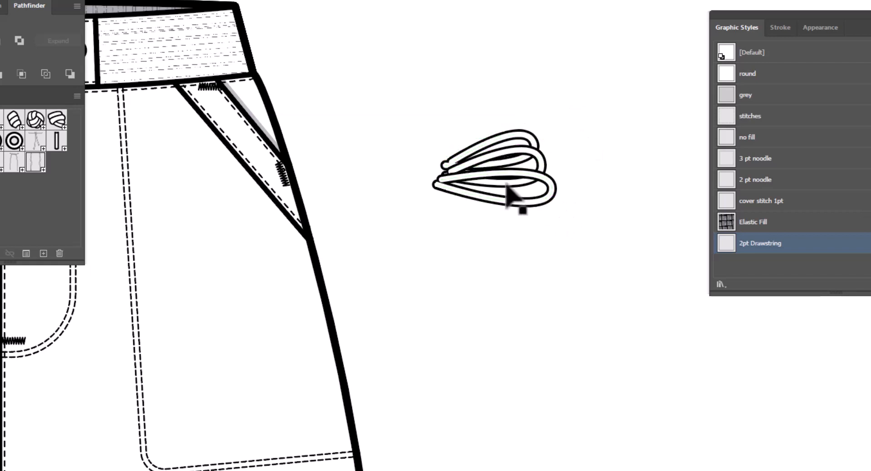
# Shorten the lowest loop so its rounded end sits under the middle loop, and group the three loops.
pyautogui.click(551, 200)
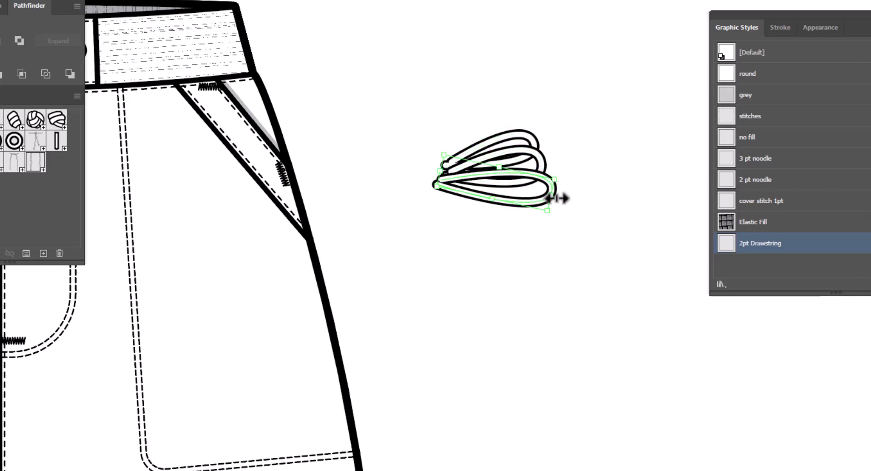
pyautogui.moveTo(557, 198); pyautogui.dragTo(539, 197)
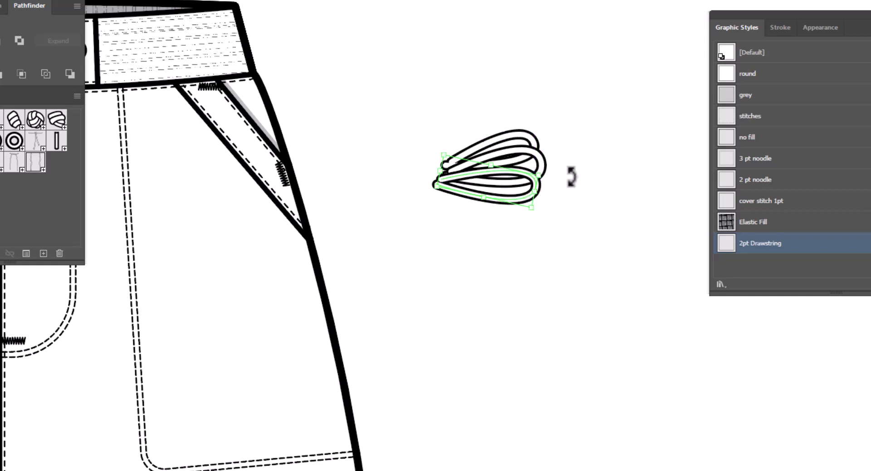
pyautogui.click(597, 261)
pyautogui.click(502, 203)
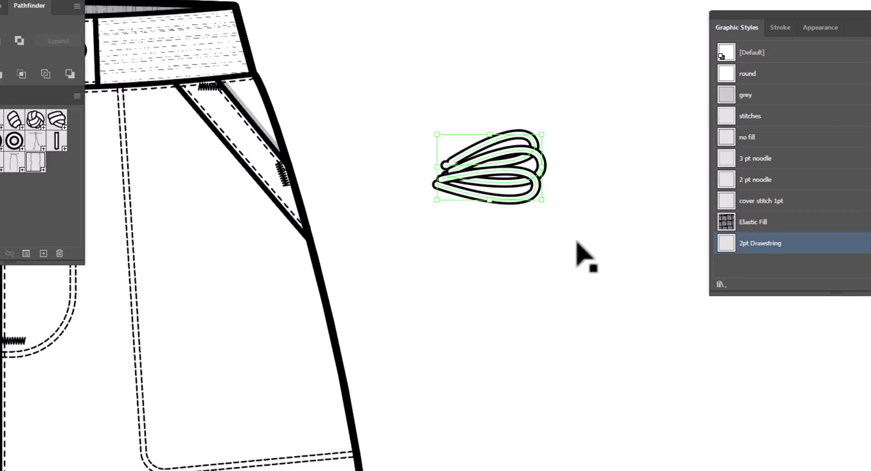
pyautogui.hotkey('ctrl', 'g')
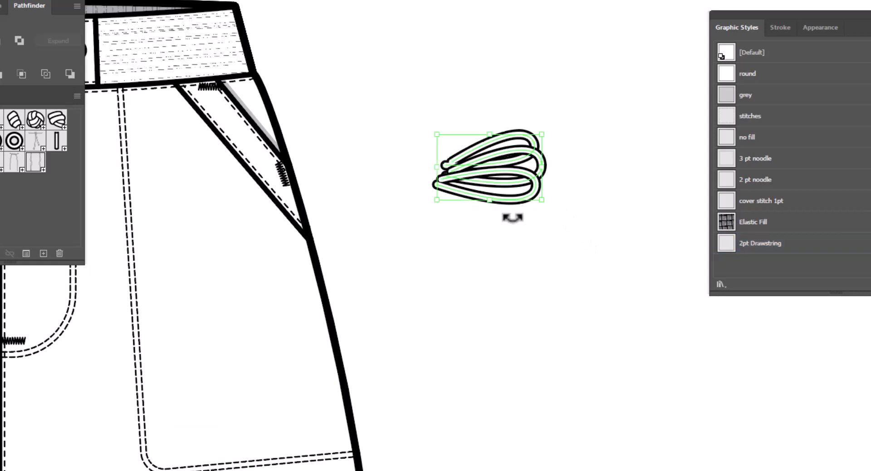
# Reflect a copy of the loop group across a vertical axis placed at the loops' narrow ends.
pyautogui.press('o')
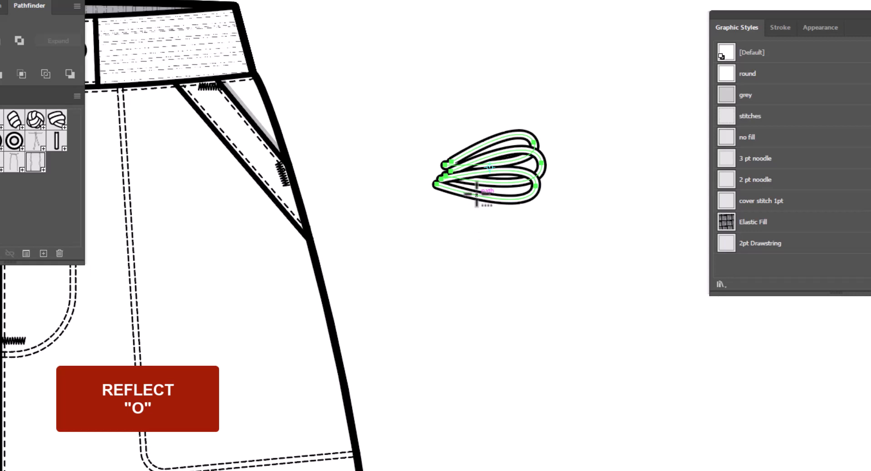
pyautogui.keyDown('alt'); pyautogui.click(434, 171); pyautogui.keyUp('alt')
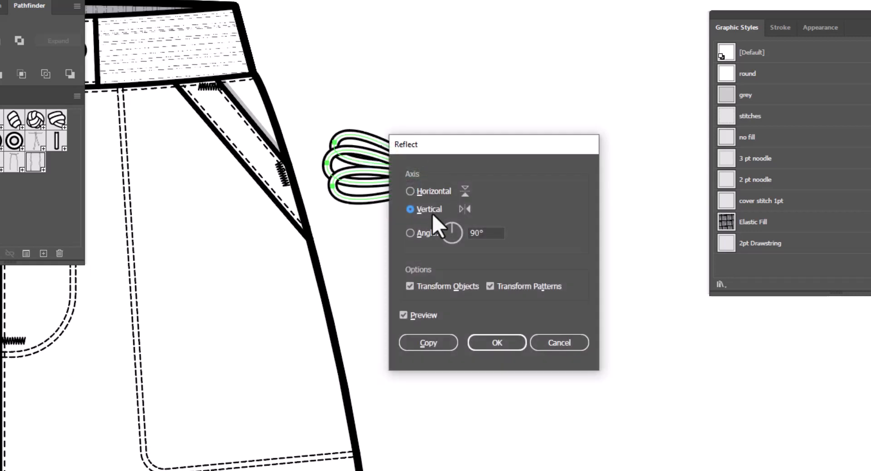
pyautogui.click(433, 341)
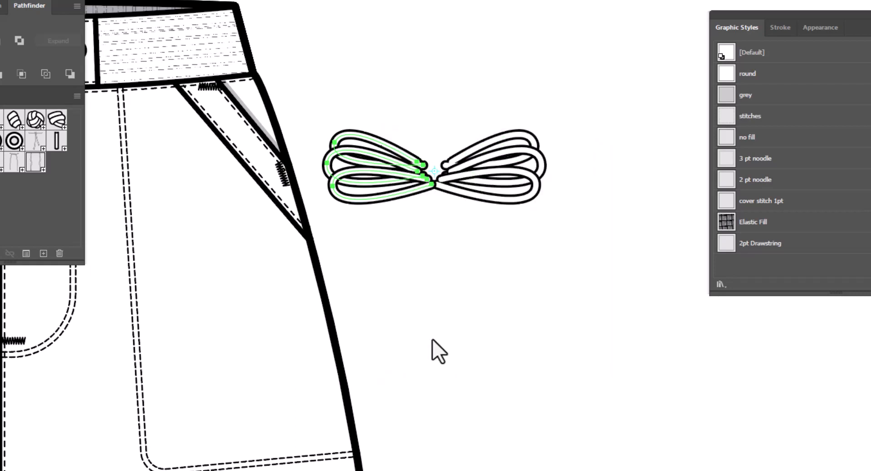
# Nudge the mirrored loop group right until its narrow ends overlap those of the original group.
pyautogui.press('v')
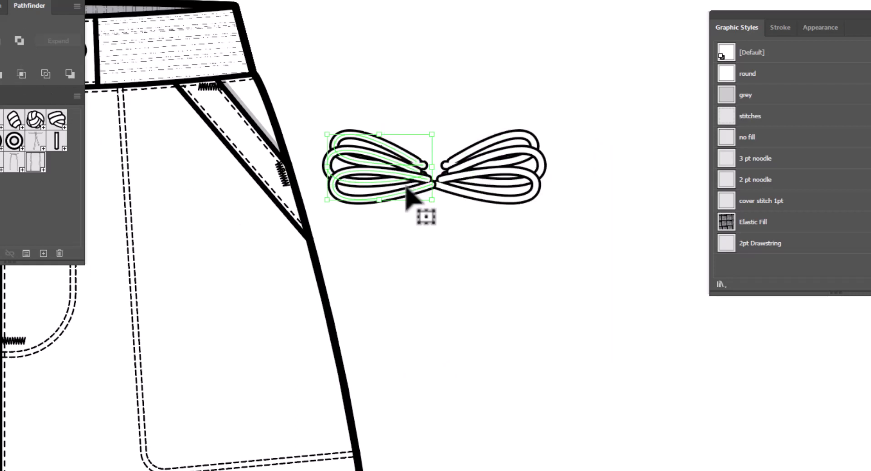
pyautogui.press('Right')
pyautogui.press('Right')
pyautogui.press('Right')
pyautogui.press('Right')
pyautogui.press('Right')
pyautogui.press('Right')
pyautogui.press('Right')
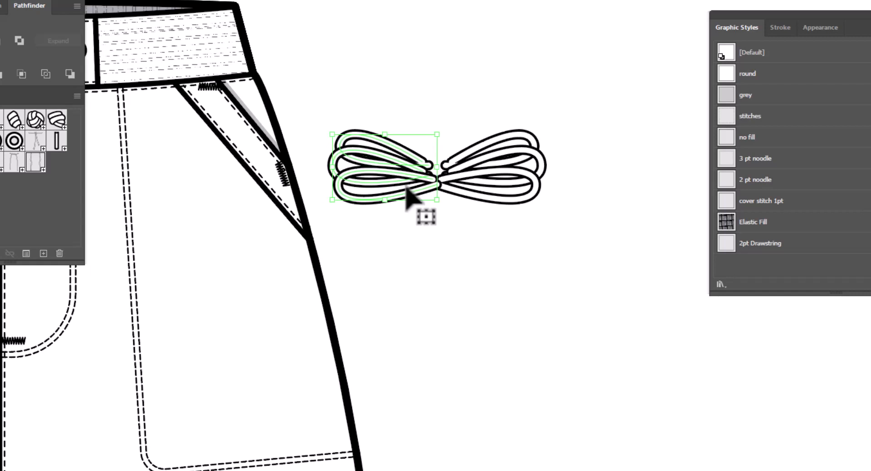
pyautogui.press('Right')
pyautogui.press('Right')
pyautogui.press('Right')
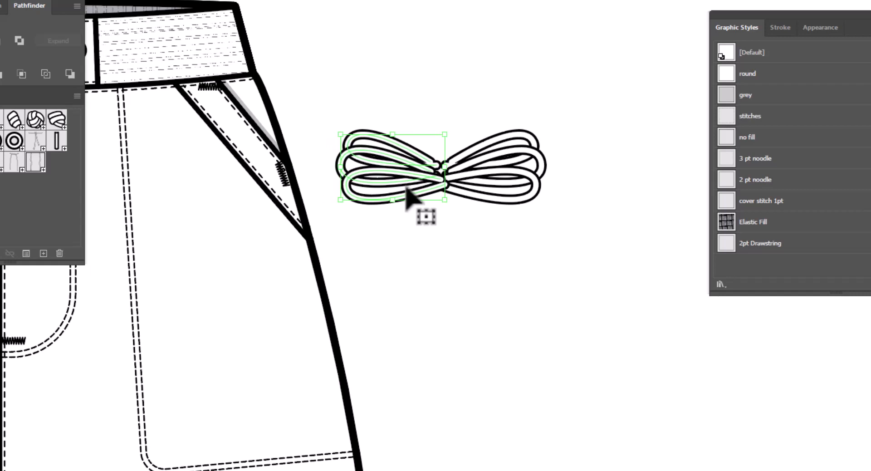
pyautogui.press('Right')
pyautogui.press('Right')
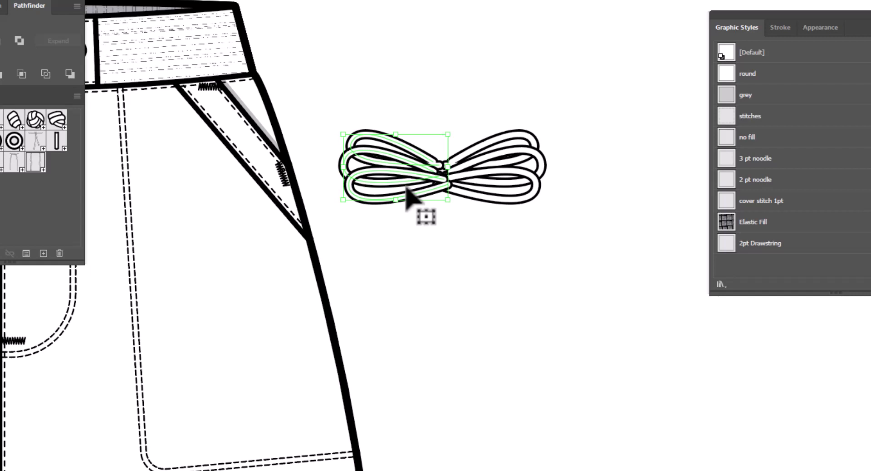
# Flip the left loop group across the horizontal axis and nudge it down to line up with the right group at the centre.
pyautogui.press('o')
pyautogui.press('Return')
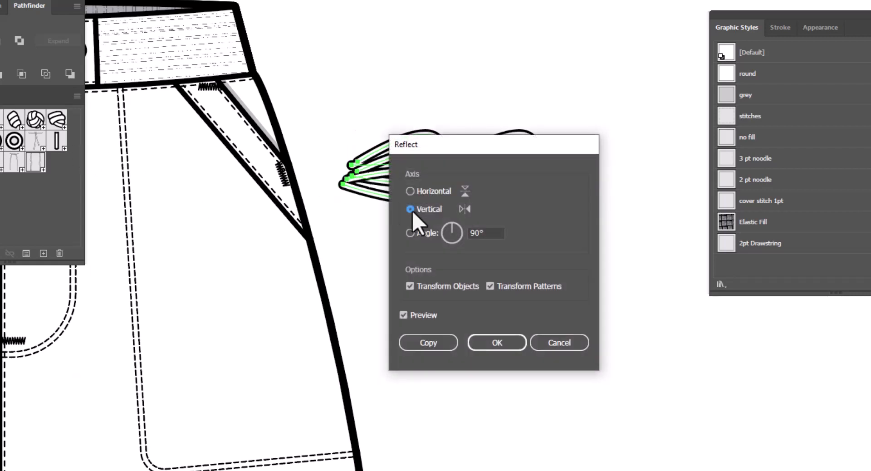
pyautogui.click(410, 190)
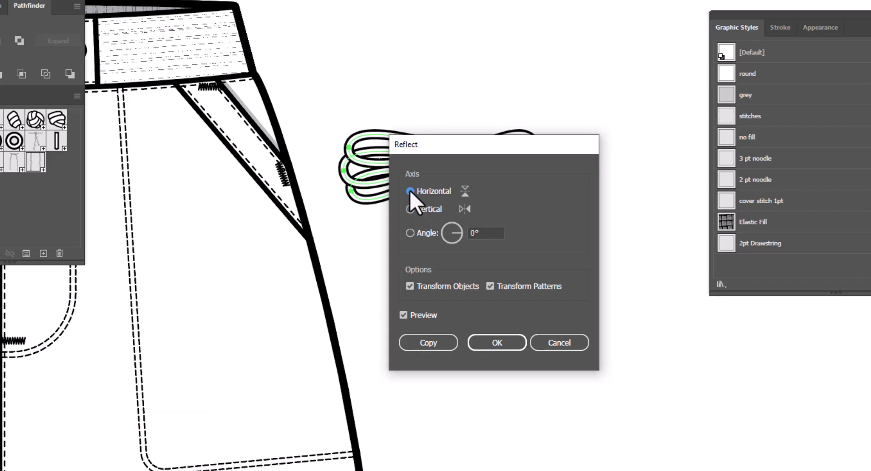
pyautogui.click(499, 346)
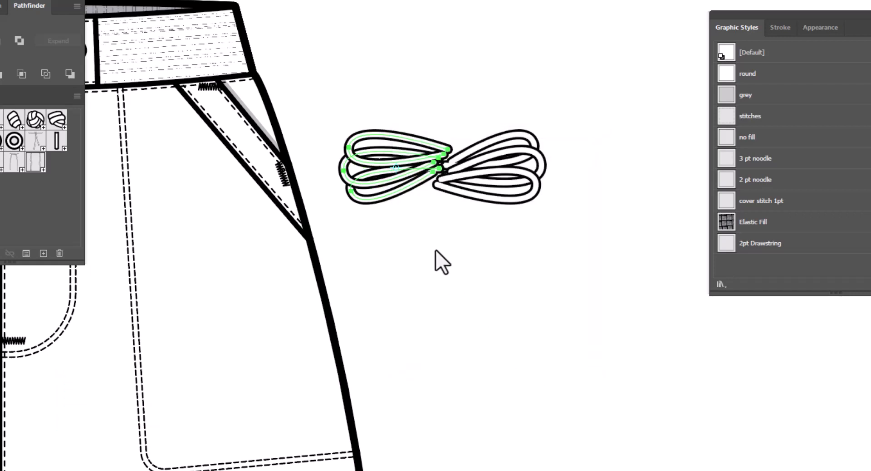
pyautogui.press('Down')
pyautogui.press('Down')
pyautogui.press('Down')
pyautogui.press('Down')
pyautogui.press('Down')
pyautogui.press('Down')
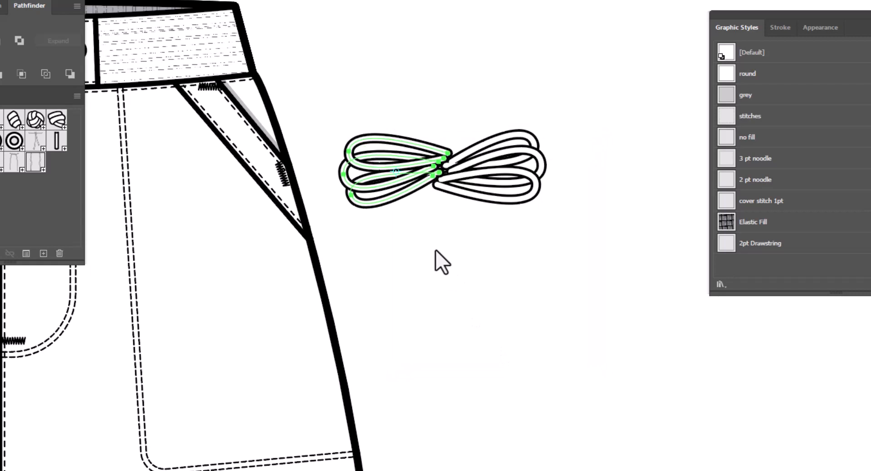
pyautogui.press('Down')
pyautogui.press('Down')
pyautogui.press('Down')
pyautogui.press('Down')
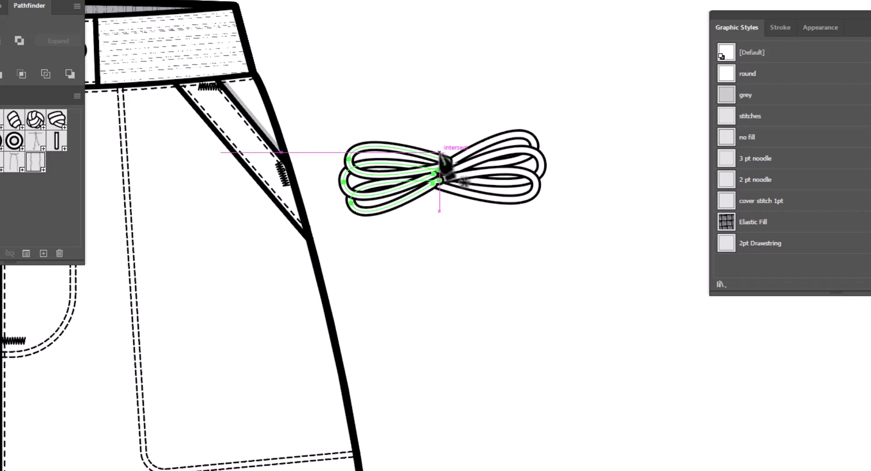
# Draw a slanted, slightly curved strand across the centre of the bundle and apply the 2pt Drawstring style.
pyautogui.press('p')
pyautogui.click(448, 157)
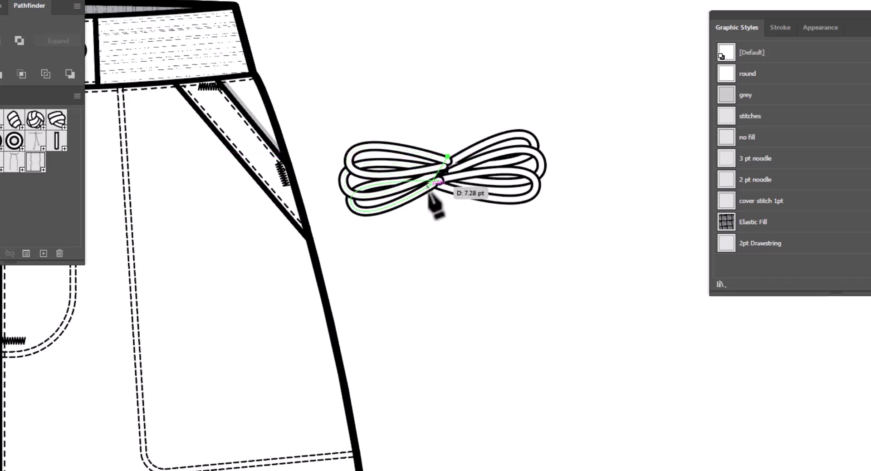
pyautogui.moveTo(434, 192); pyautogui.dragTo(440, 203)
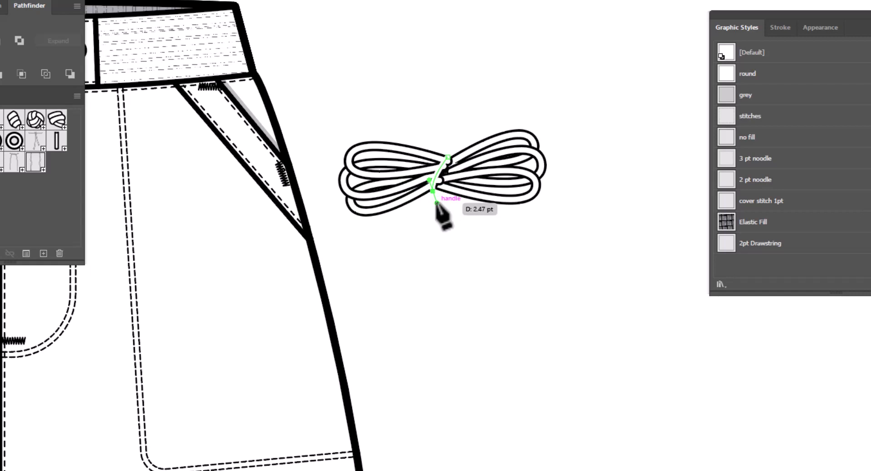
pyautogui.click(757, 247)
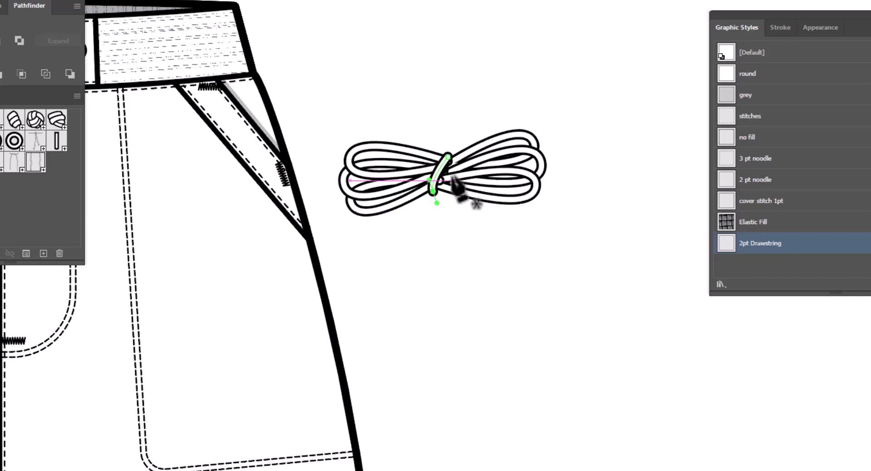
# Draw a straight vertical strand over the bundle's centre beside the slanted one and apply the 2pt Drawstring style.
pyautogui.moveTo(440, 153); pyautogui.dragTo(441, 193)
pyautogui.click(440, 192)
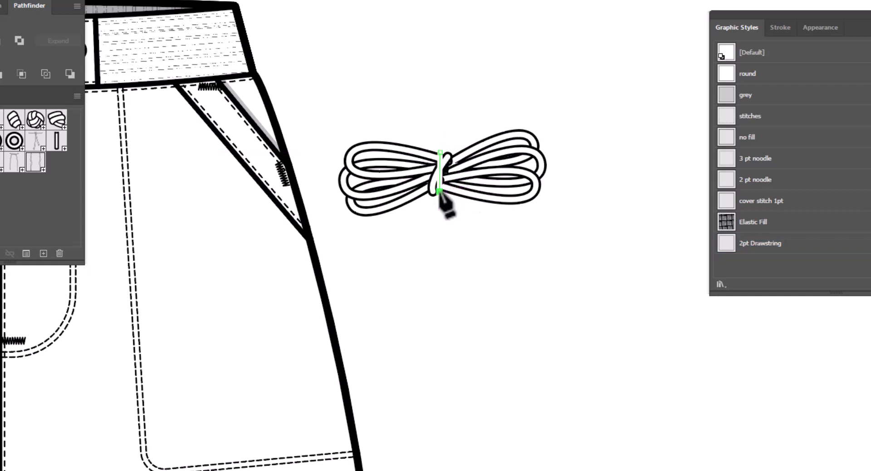
pyautogui.click(807, 257)
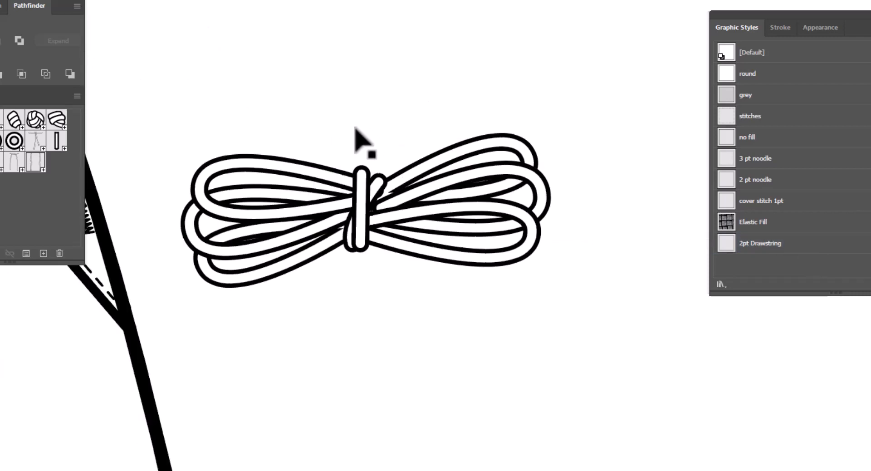
# Group both loop sets and the two centre strands into one drawstring bundle.
pyautogui.moveTo(274, 105); pyautogui.dragTo(528, 332)
pyautogui.rightClick(440, 216)
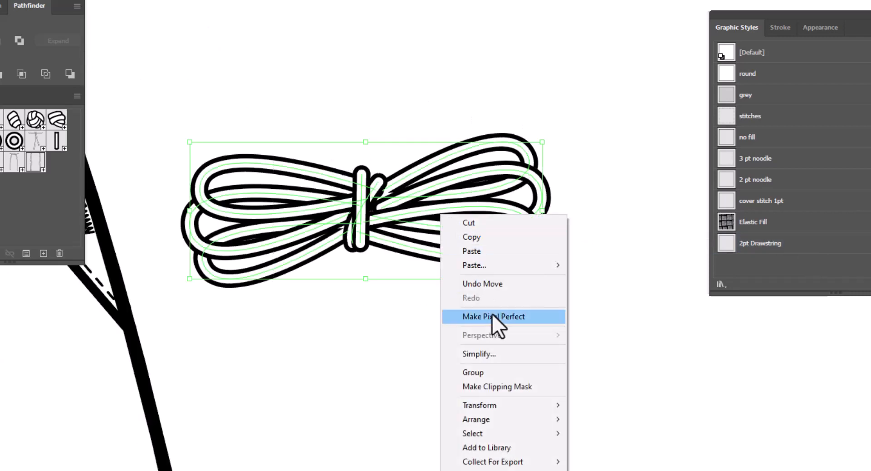
pyautogui.click(481, 373)
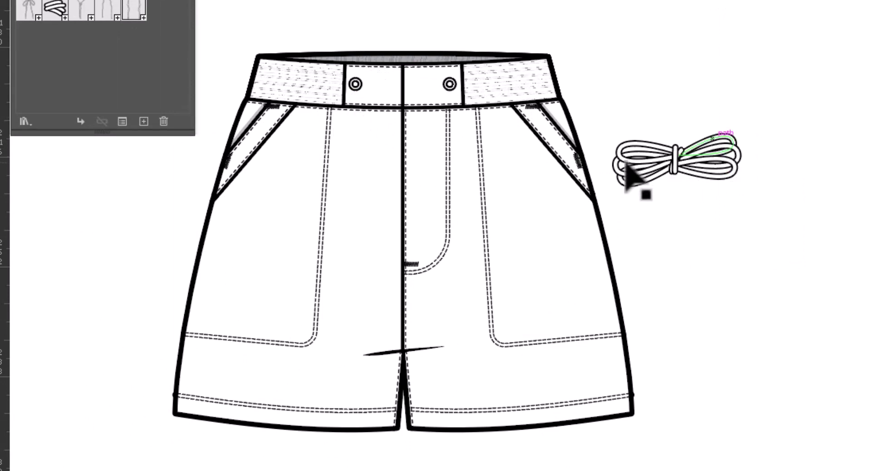
# Move the bundle onto the shorts below the left eyelet, narrow it, and rotate it slightly counterclockwise.
pyautogui.moveTo(694, 169); pyautogui.dragTo(473, 162)
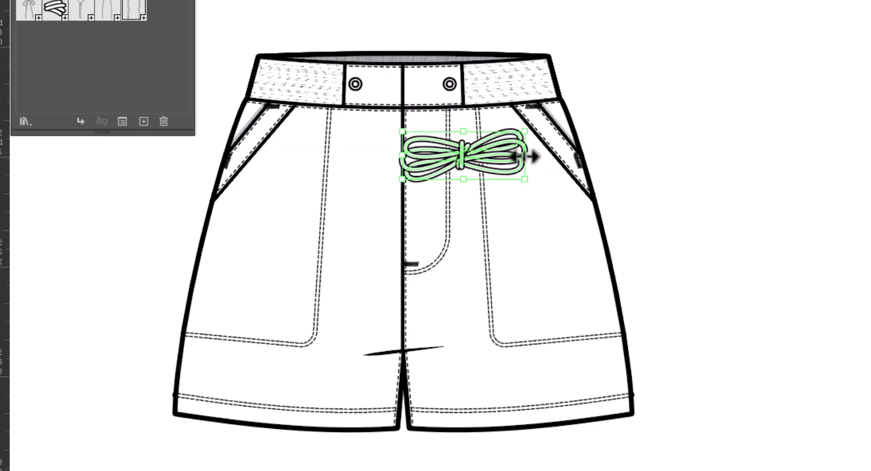
pyautogui.moveTo(526, 156); pyautogui.dragTo(359, 167)
pyautogui.moveTo(389, 119); pyautogui.dragTo(389, 114)
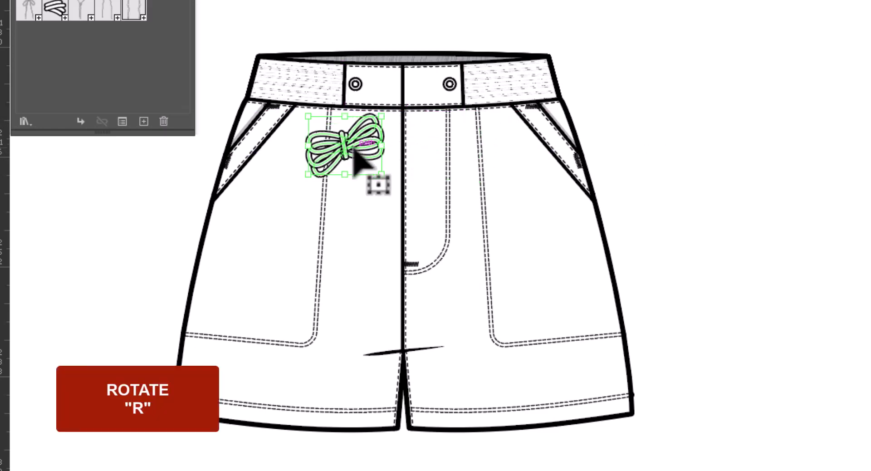
pyautogui.moveTo(354, 151); pyautogui.dragTo(359, 151)
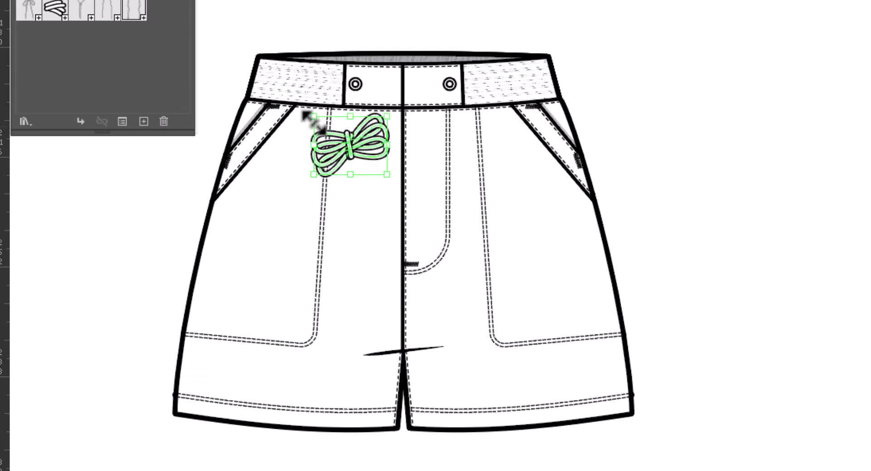
# Draw a cord from the left eyelet through the bundle's knot to hang below it, and apply the 2pt Drawstring style.
pyautogui.press('a')
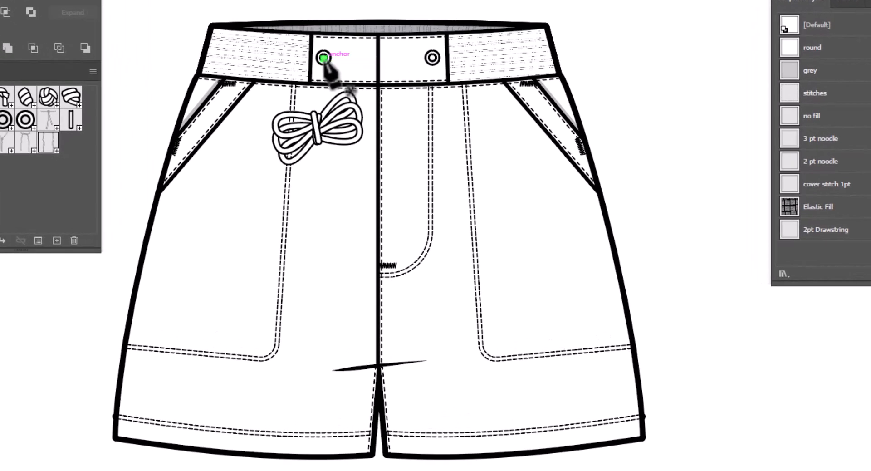
pyautogui.click(324, 58)
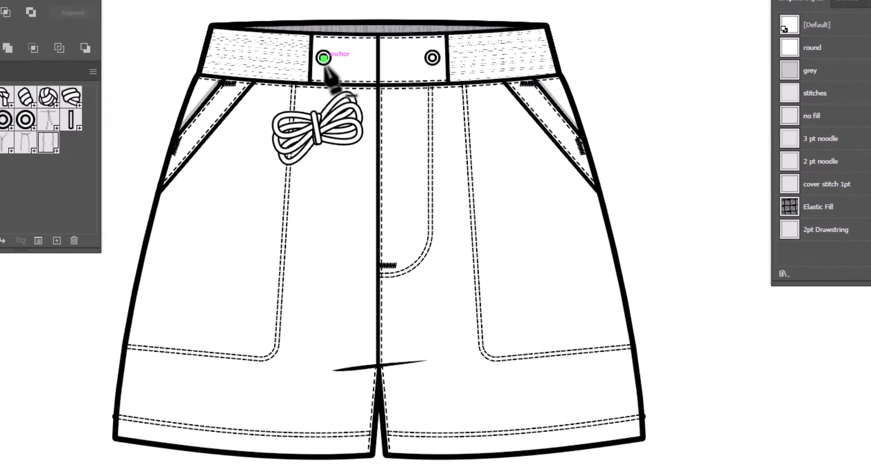
pyautogui.click(323, 117)
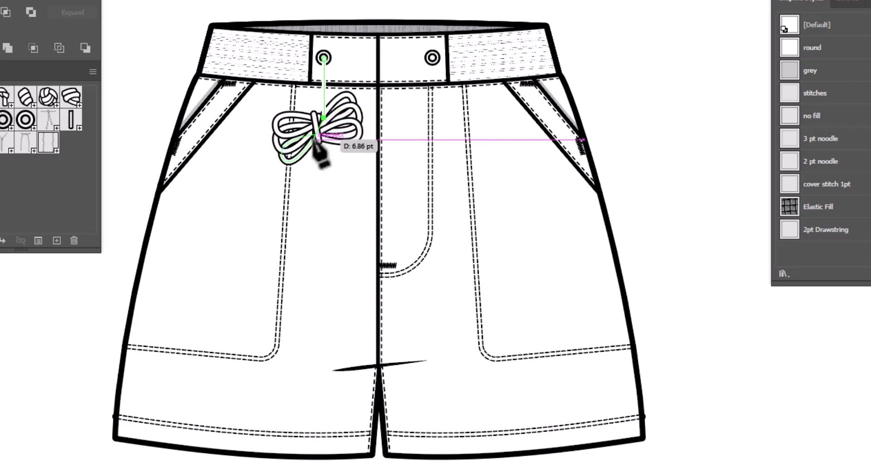
pyautogui.click(315, 139)
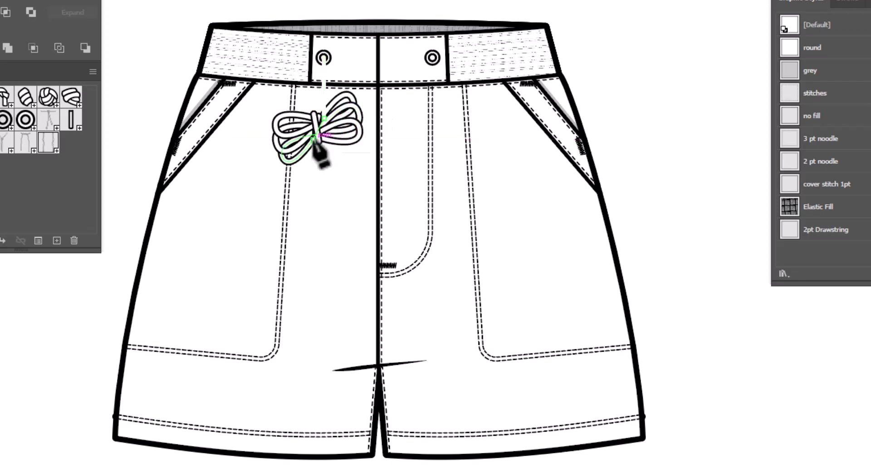
pyautogui.click(315, 221)
pyautogui.click(825, 229)
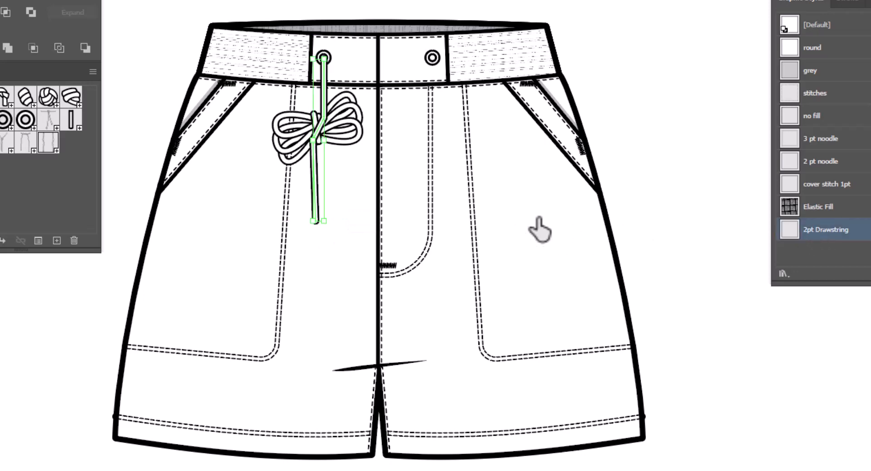
# Send the hanging cord one level backward so that it passes behind the looped bundle.
pyautogui.rightClick(325, 75)
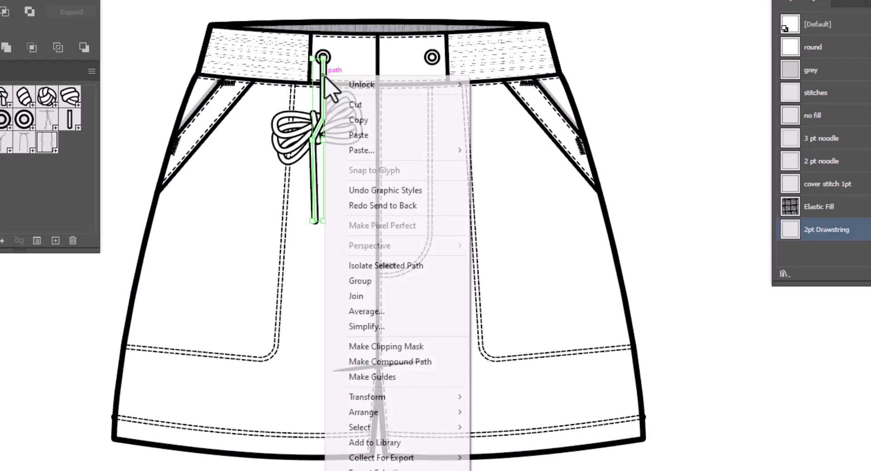
pyautogui.moveTo(393, 413)
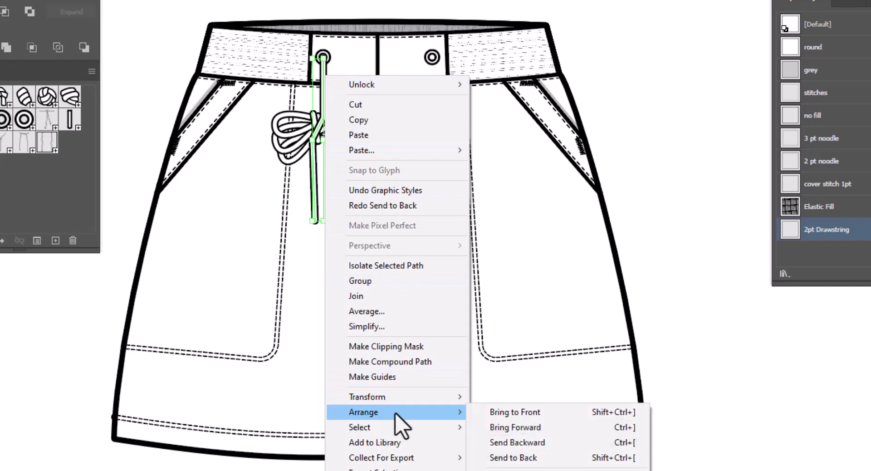
pyautogui.click(535, 442)
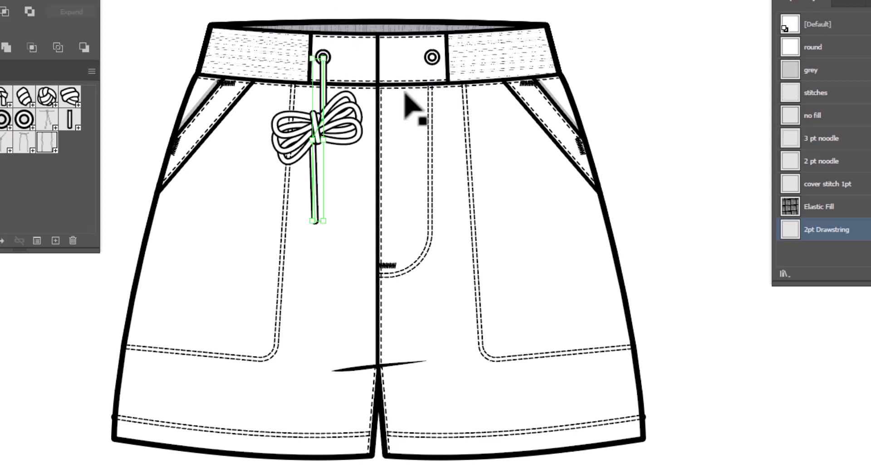
pyautogui.press('a')
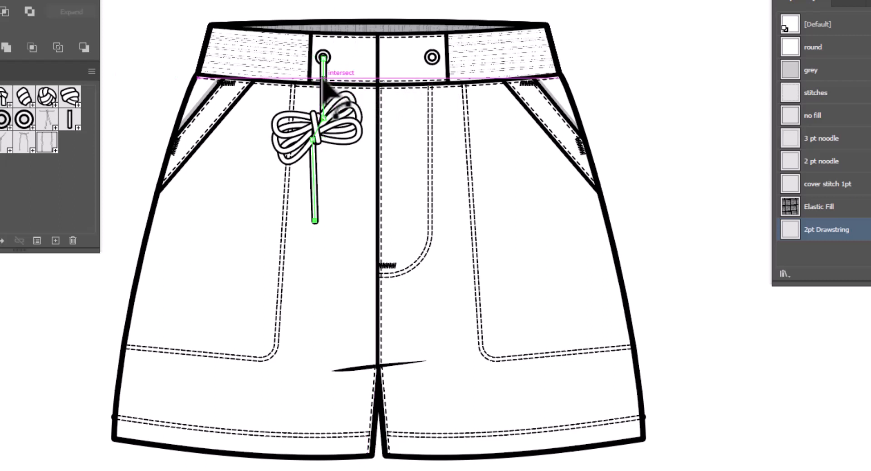
# Curve the hanging cord, bowing its upper segment slightly right above the knot and its lower segment slightly left below it, then deselect it.
pyautogui.moveTo(323, 78); pyautogui.dragTo(330, 88)
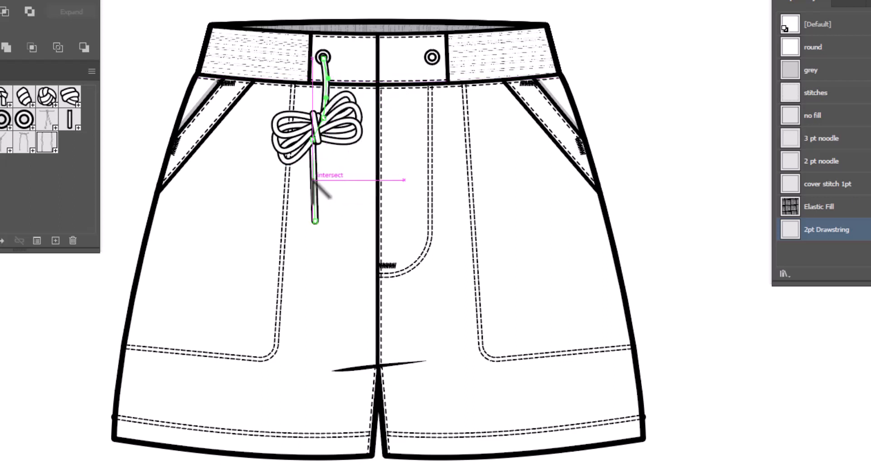
pyautogui.moveTo(313, 178); pyautogui.dragTo(312, 178)
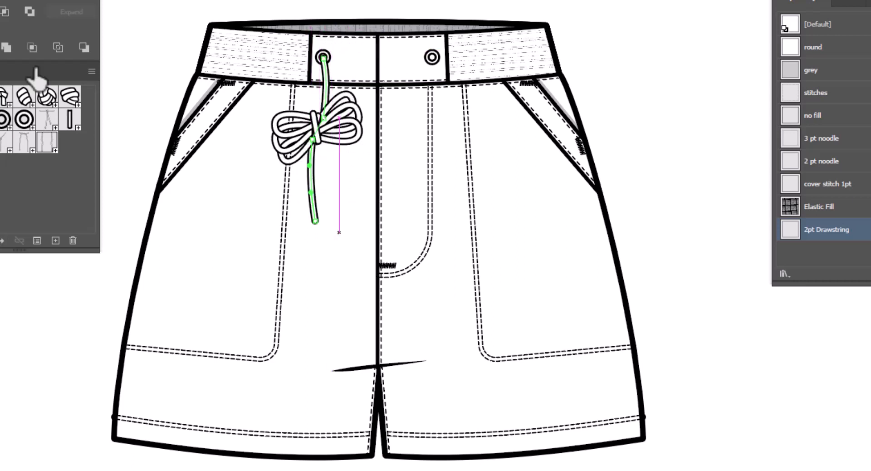
pyautogui.click(121, 3)
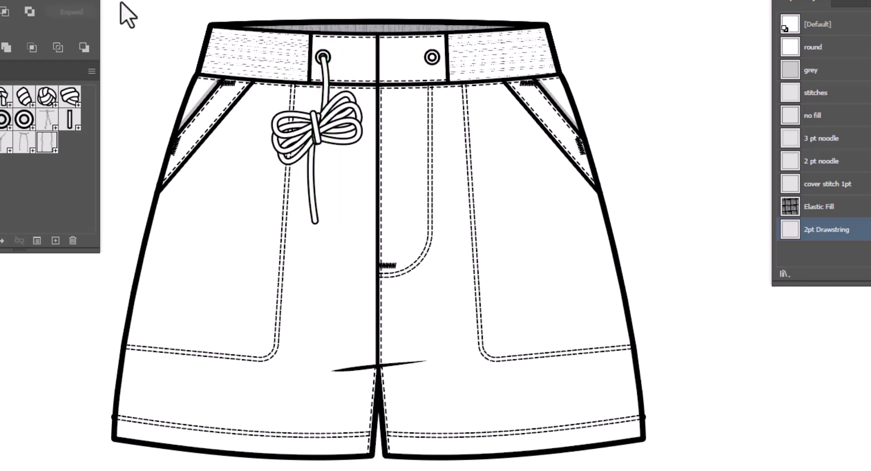
# Place the cord-tip symbol at the hanging cord's lower end and rotate it slightly counterclockwise about its top to follow the cord's direction.
pyautogui.moveTo(70, 121); pyautogui.dragTo(318, 228)
pyautogui.moveTo(333, 267); pyautogui.dragTo(331, 281)
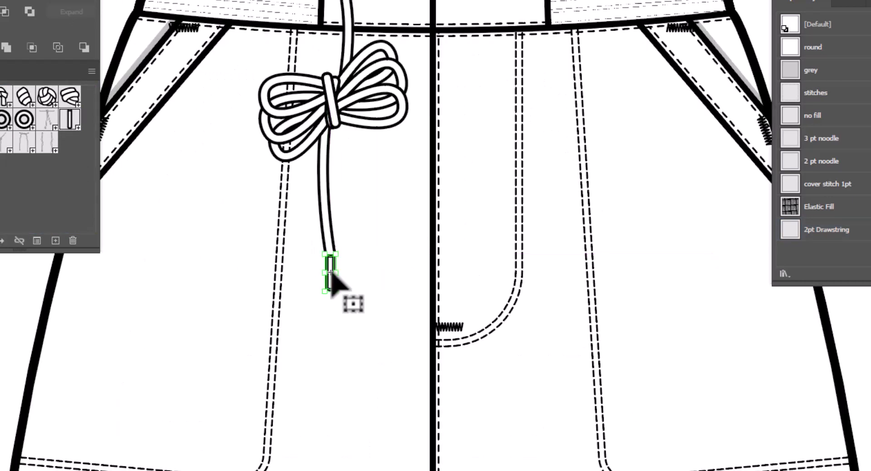
pyautogui.press('r')
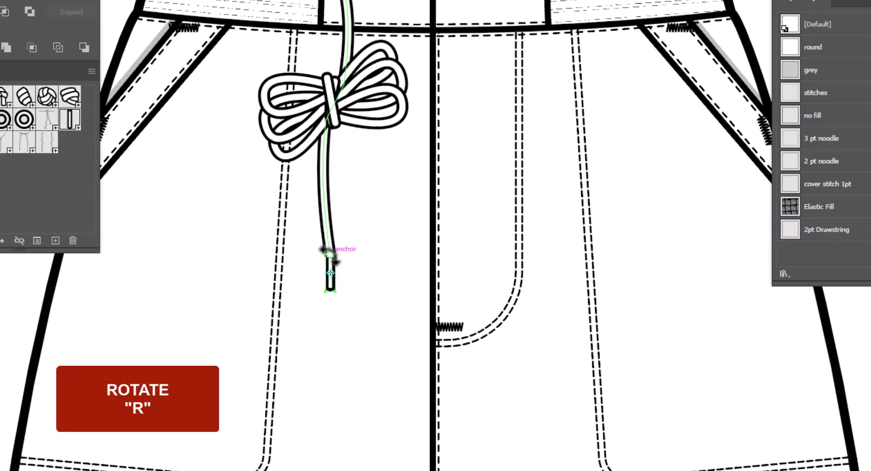
pyautogui.click(328, 250)
pyautogui.moveTo(362, 308); pyautogui.dragTo(377, 306)
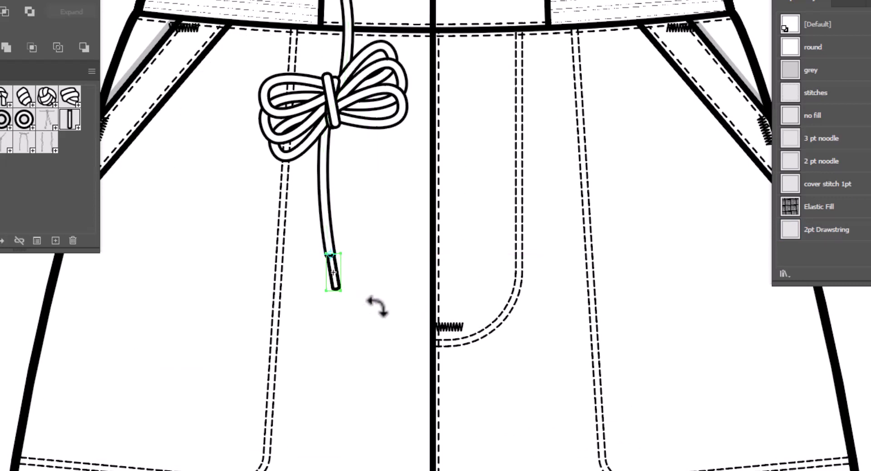
pyautogui.press('v')
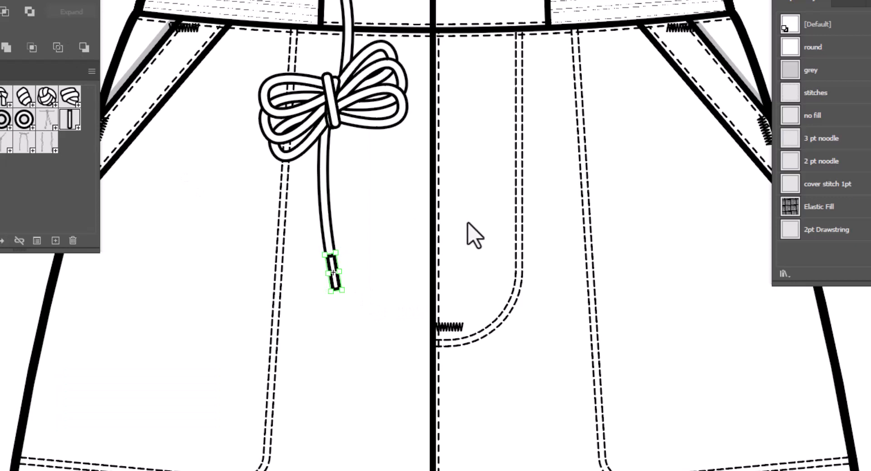
pyautogui.hotkey('ctrl', '-')
pyautogui.hotkey('ctrl', '-')
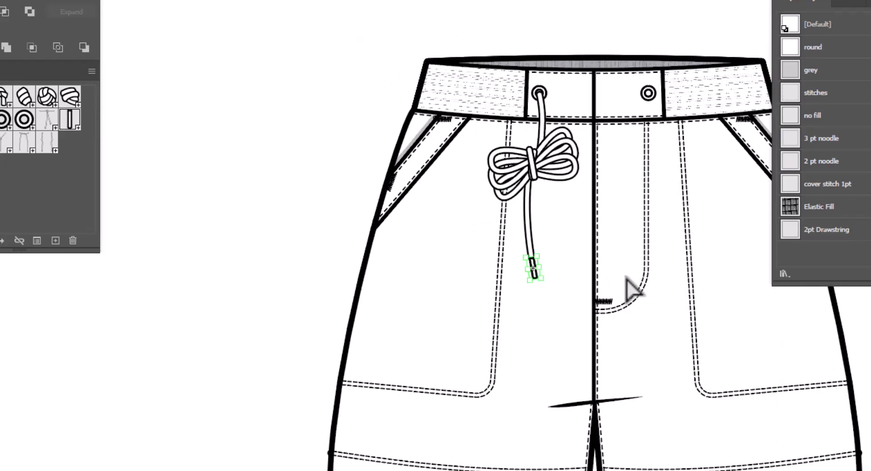
pyautogui.moveTo(627, 277); pyautogui.dragTo(479, 239)
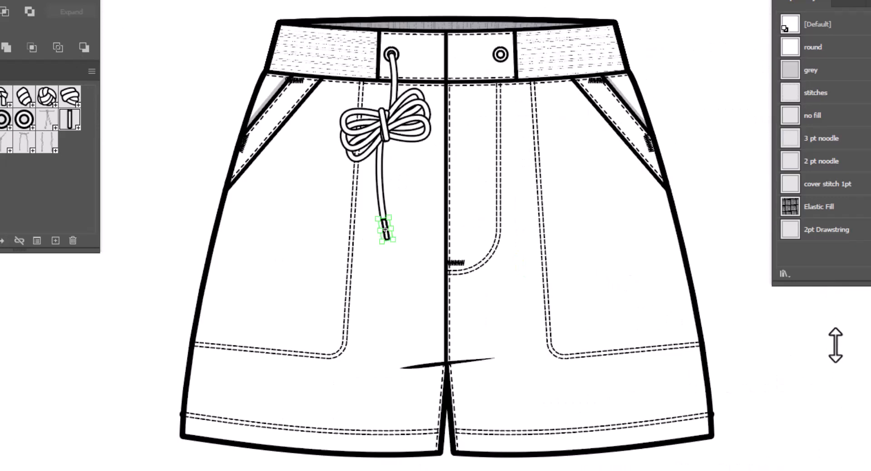